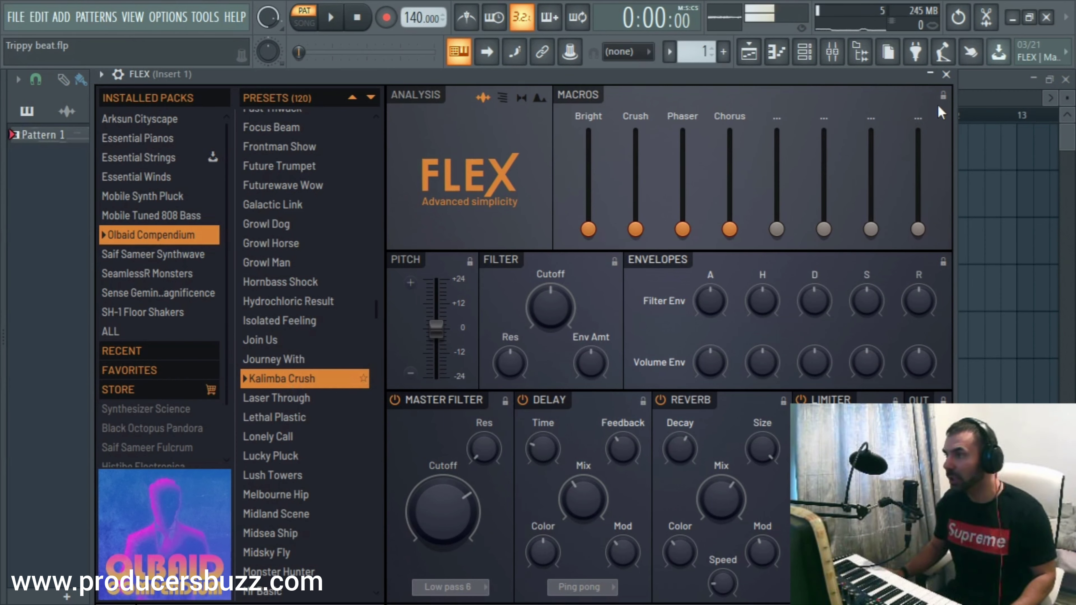
Step: Close the FLEX plugin, show the FLEX channel's melody notes in the piano roll and play the pattern
left_click(946, 75)
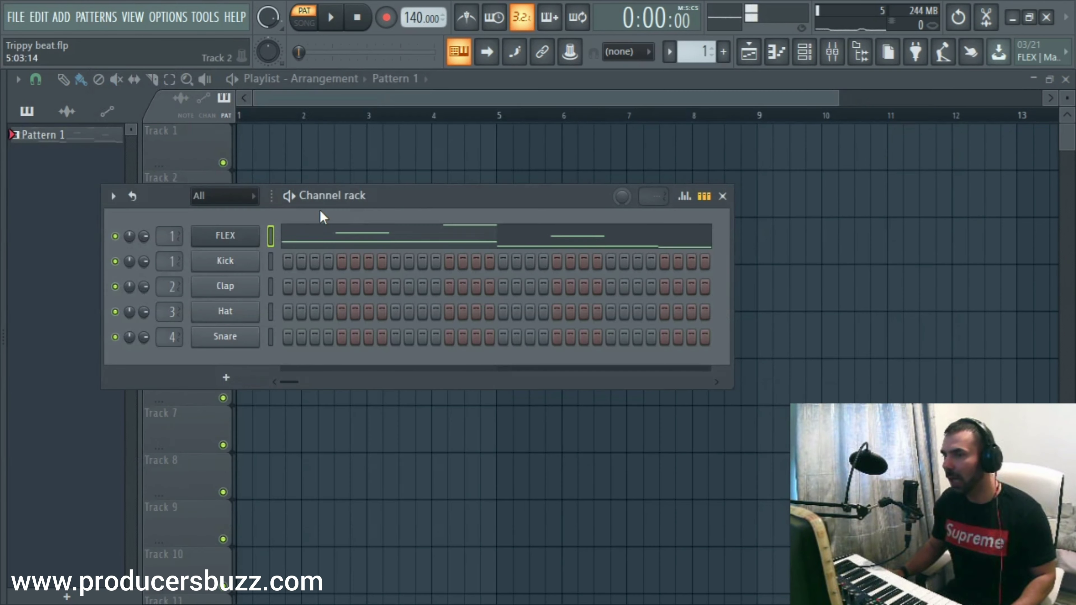
right_click(254, 232)
left_click(297, 237)
key("space")
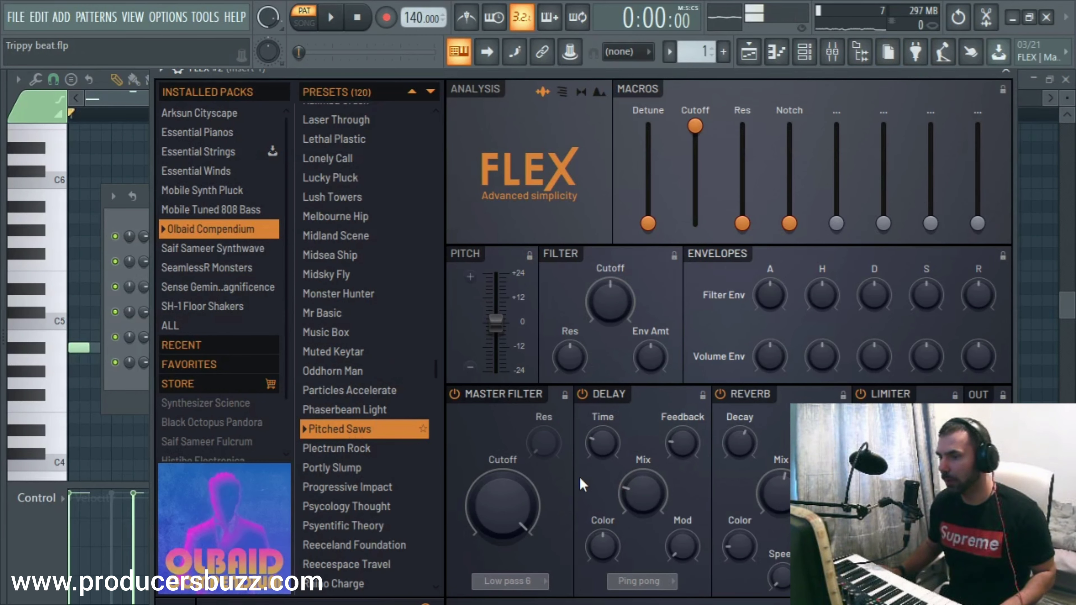
Step: Close the FLEX #2 plugin, show that channel's notes in the piano roll and play the pattern
left_click(1008, 71)
right_click(259, 267)
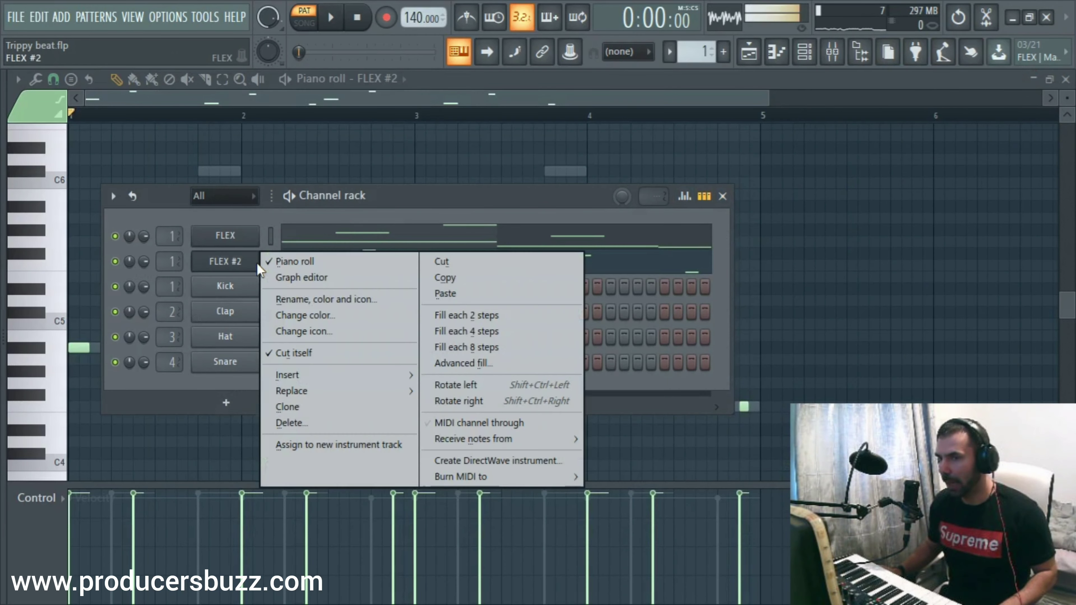
left_click(288, 262)
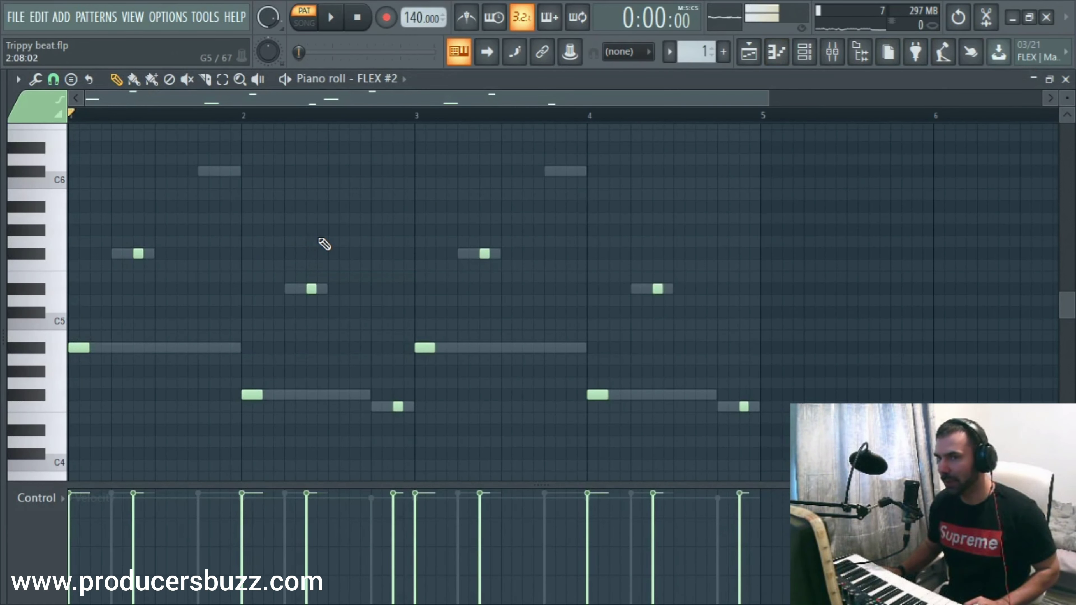
key("space")
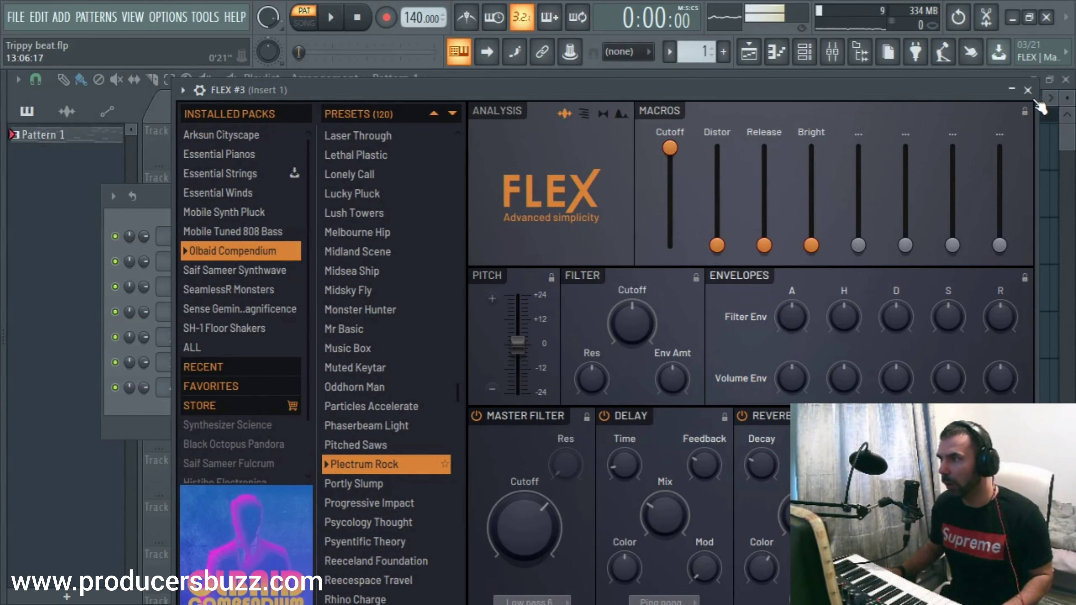
Step: Close the FLEX #3 plugin, show that channel's notes in the piano roll and play the pattern
left_click(1028, 90)
right_click(244, 286)
left_click(308, 291)
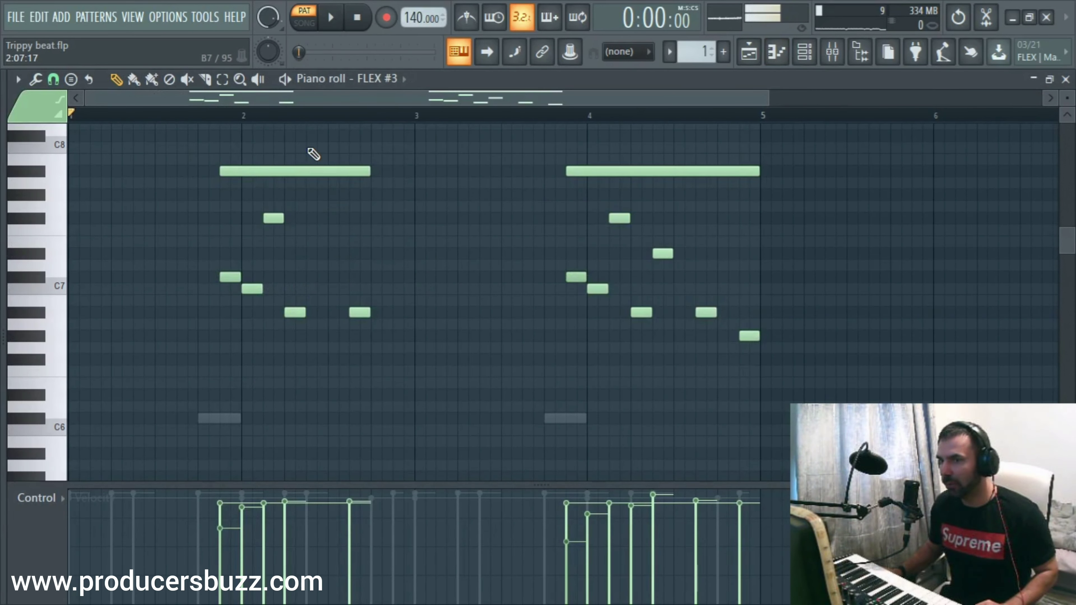
key("space")
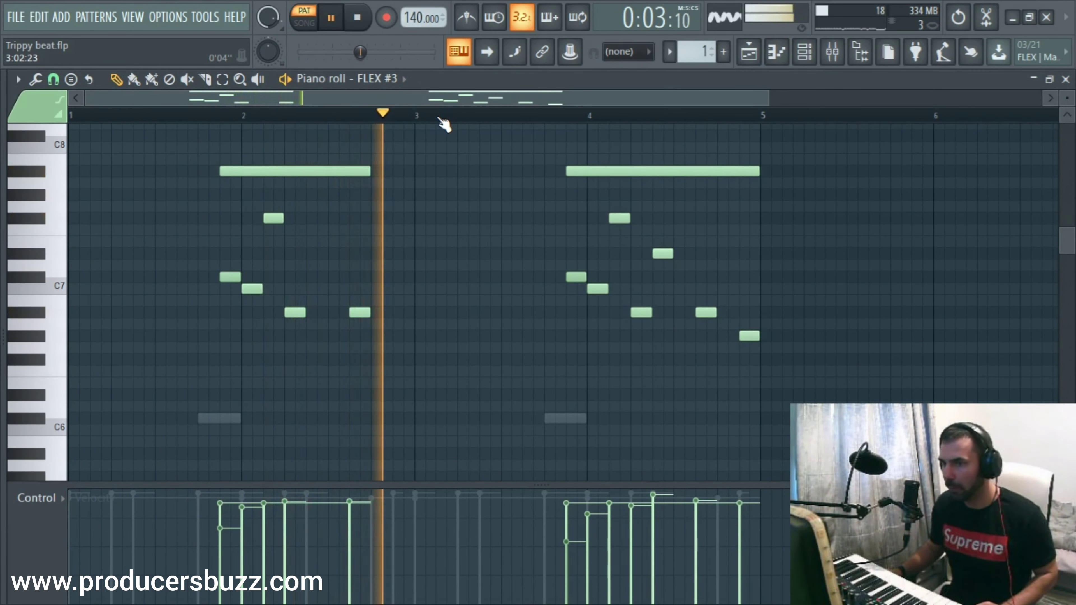
Step: Delete FLEX #3's last short note in bar 2 and its last two short notes in bar 4, and stop playback
right_click(360, 313)
right_click(749, 336)
right_click(706, 313)
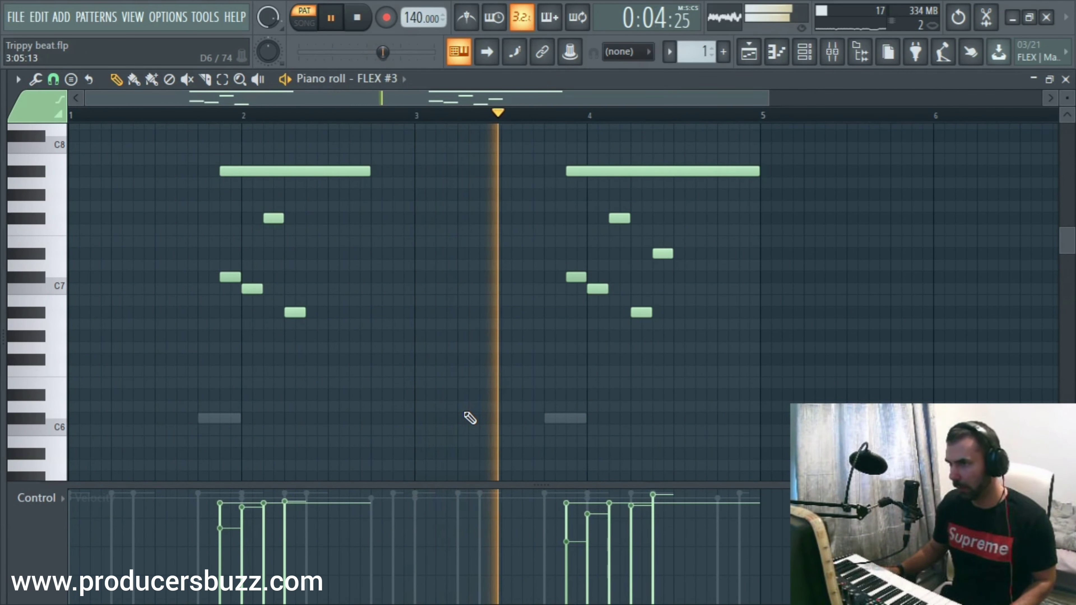
key("space")
Step: Open the mixer and load Fruity Parametric EQ 2 into effect slot 1 of Insert 2 during playback
left_click(1065, 79)
key("F9")
key("space")
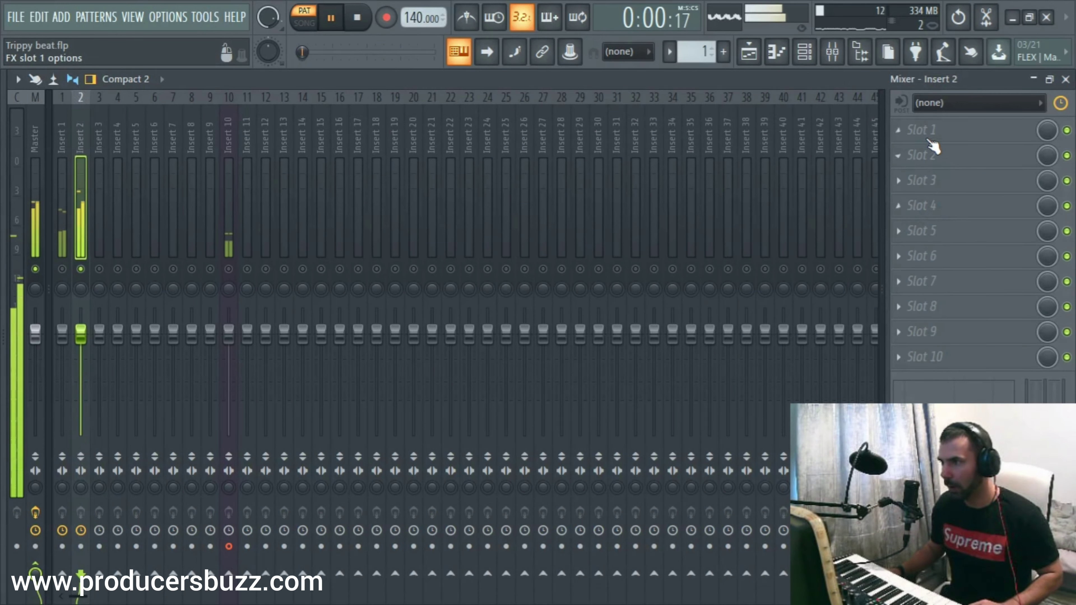
left_click(927, 130)
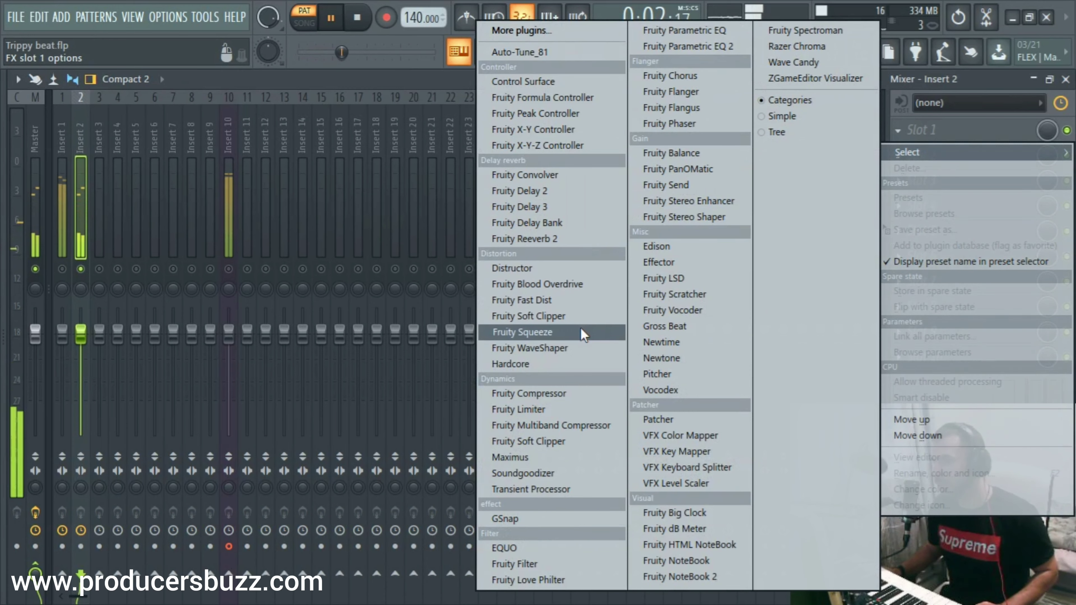
left_click(295, 84)
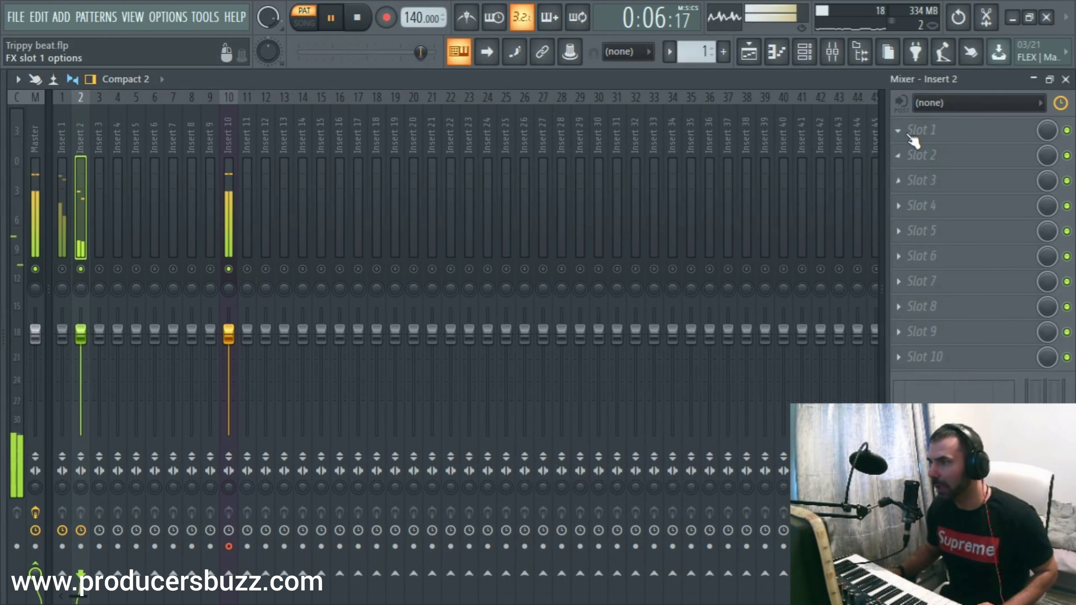
left_click(924, 130)
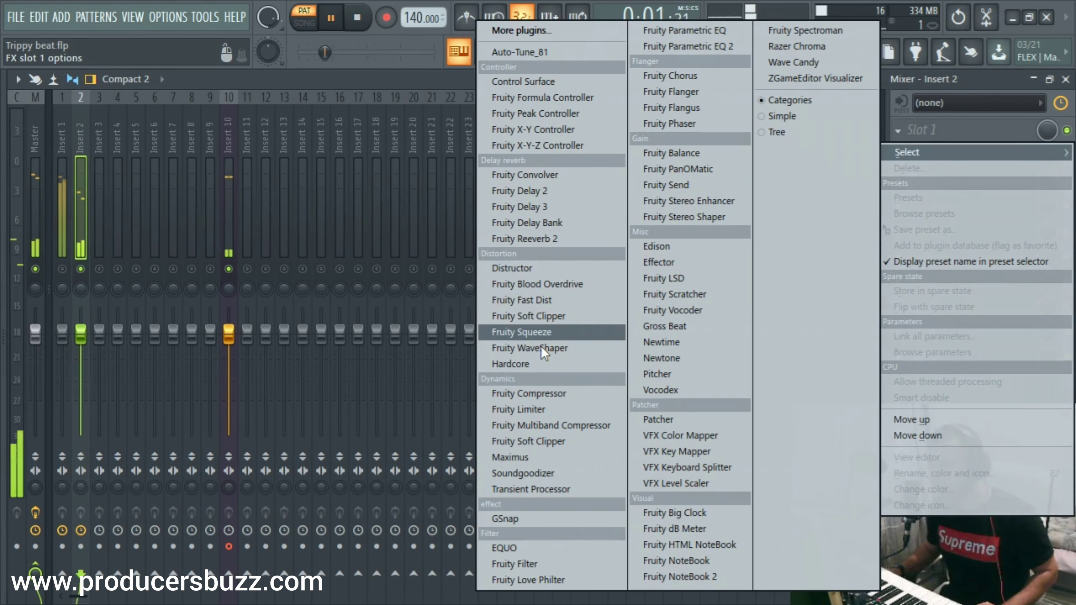
left_click(688, 45)
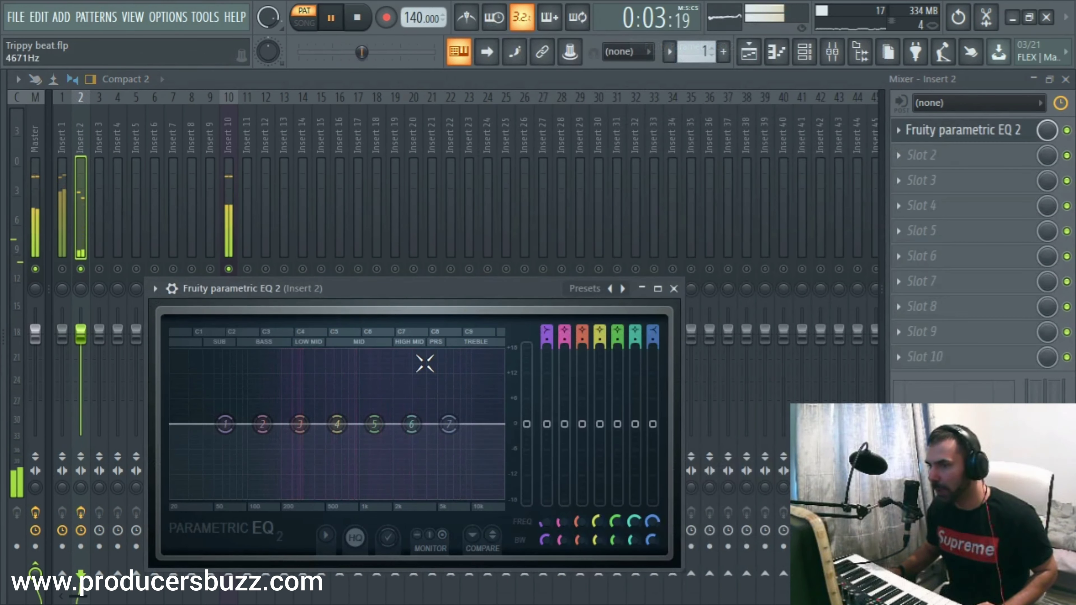
Step: Cut EQ bands 1 to 3 on Insert 2, boost band 4 by about 3.1 dB at 603 Hz, and close the EQ
left_click_drag(231, 424, 233, 501)
left_click_drag(263, 458, 262, 488)
left_click_drag(300, 425, 301, 455)
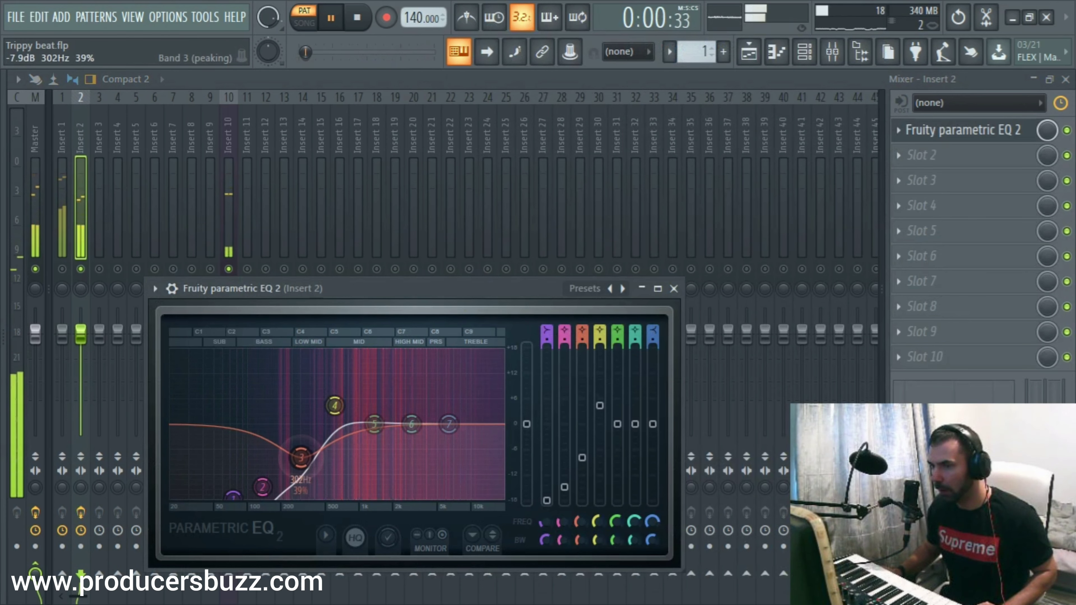
left_click_drag(336, 424, 334, 411)
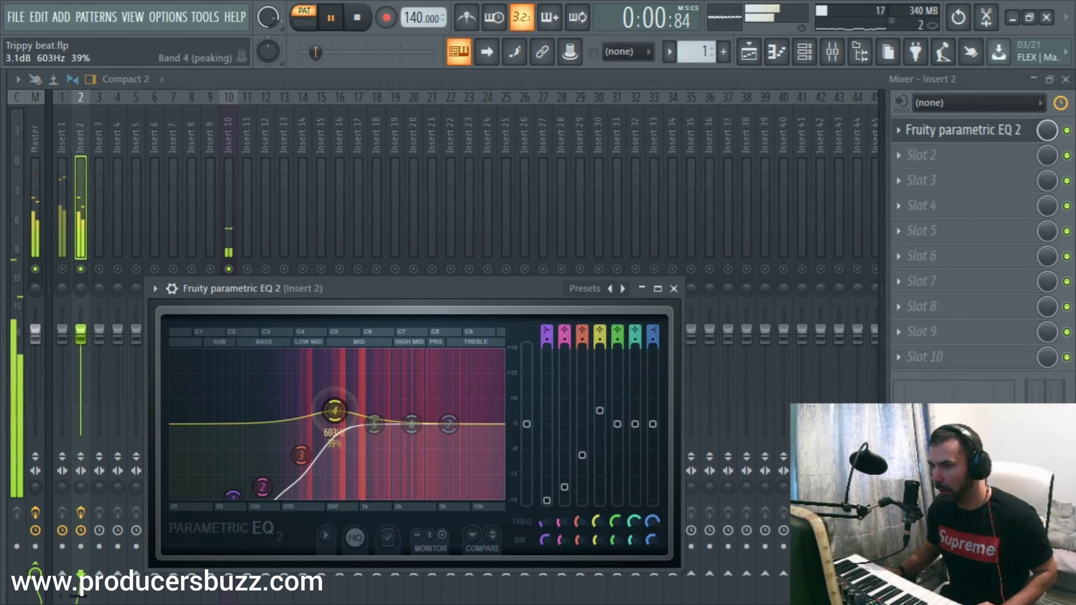
left_click(673, 289)
Step: Unmute Insert 1 and set Insert 2's volume fader to about -1.3 dB
left_click(62, 270)
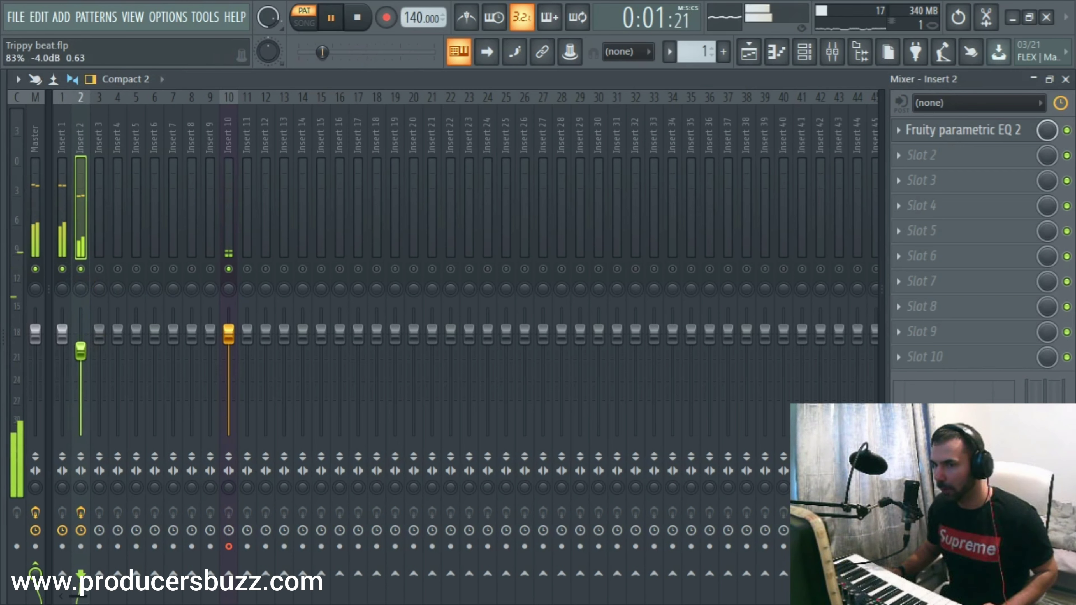
left_click_drag(84, 355, 83, 352)
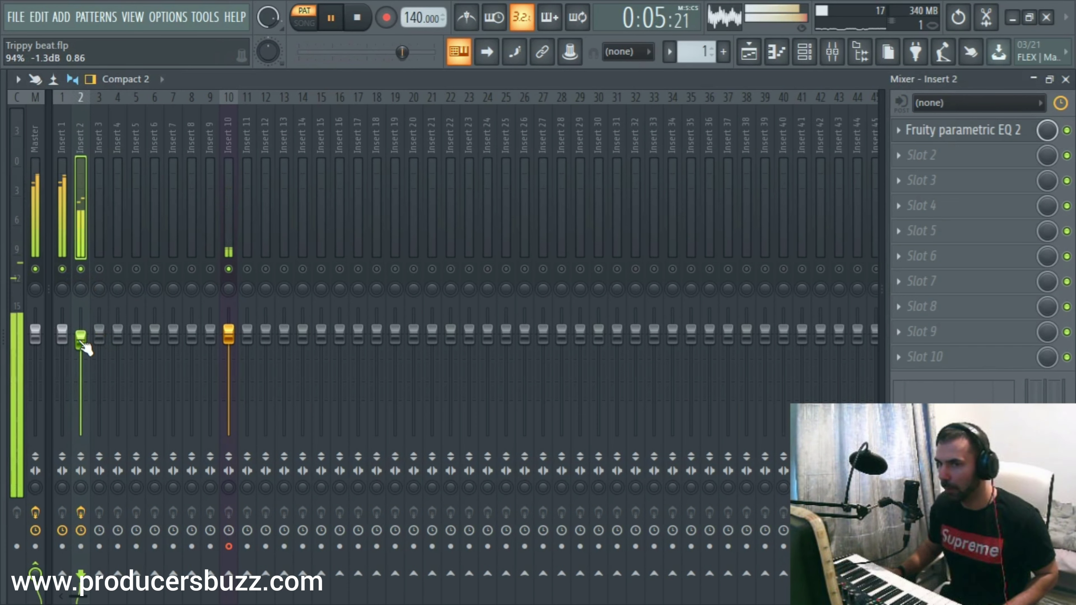
Step: Load Fruity Stereo Shaper into effect slot 2 of Insert 2 and close its window
left_click(951, 165)
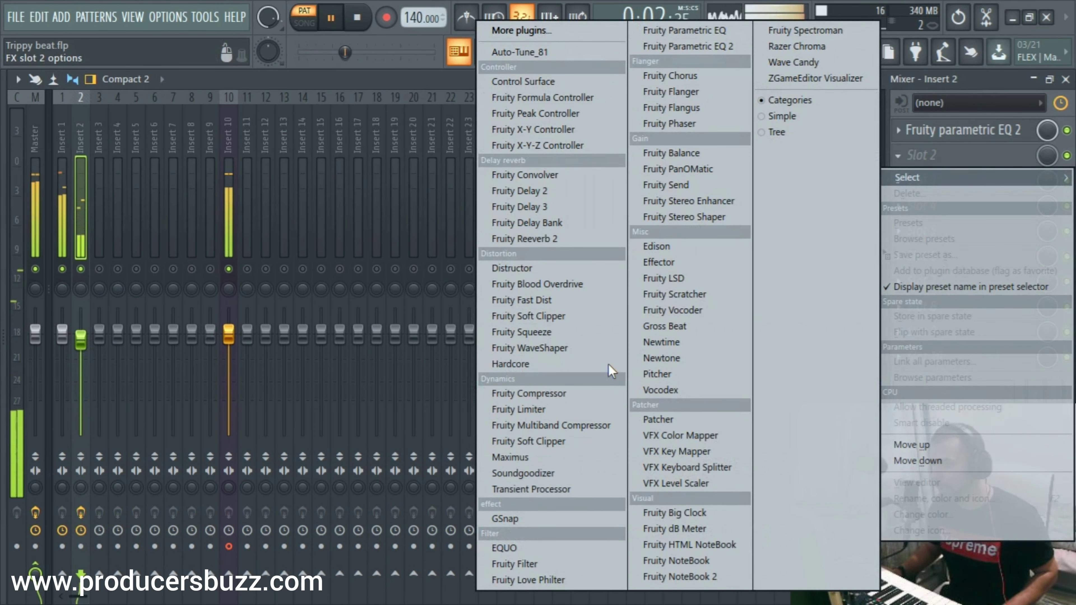
left_click(694, 219)
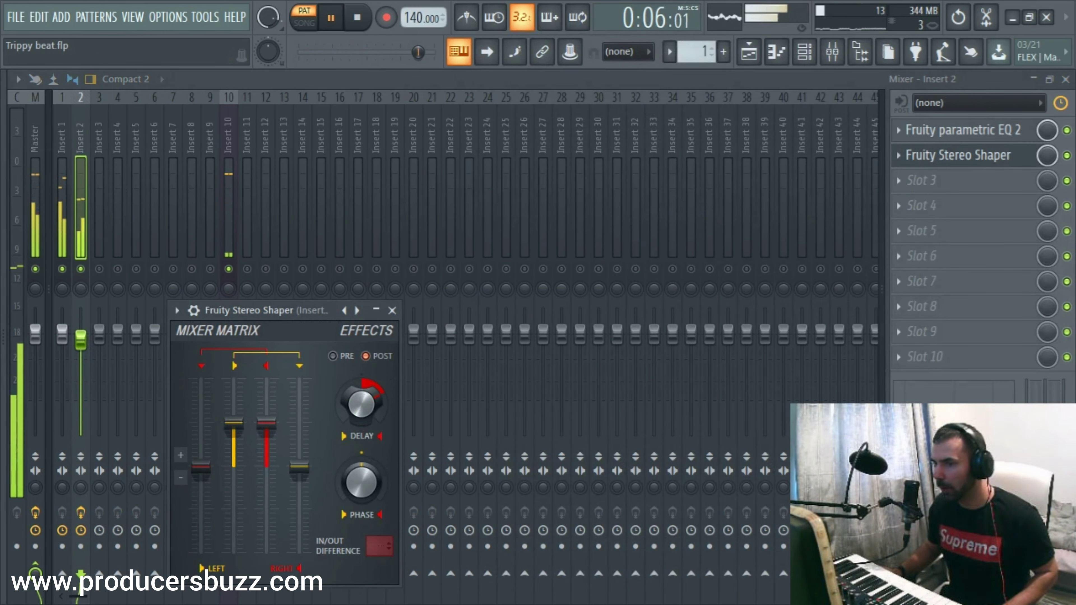
left_click(392, 310)
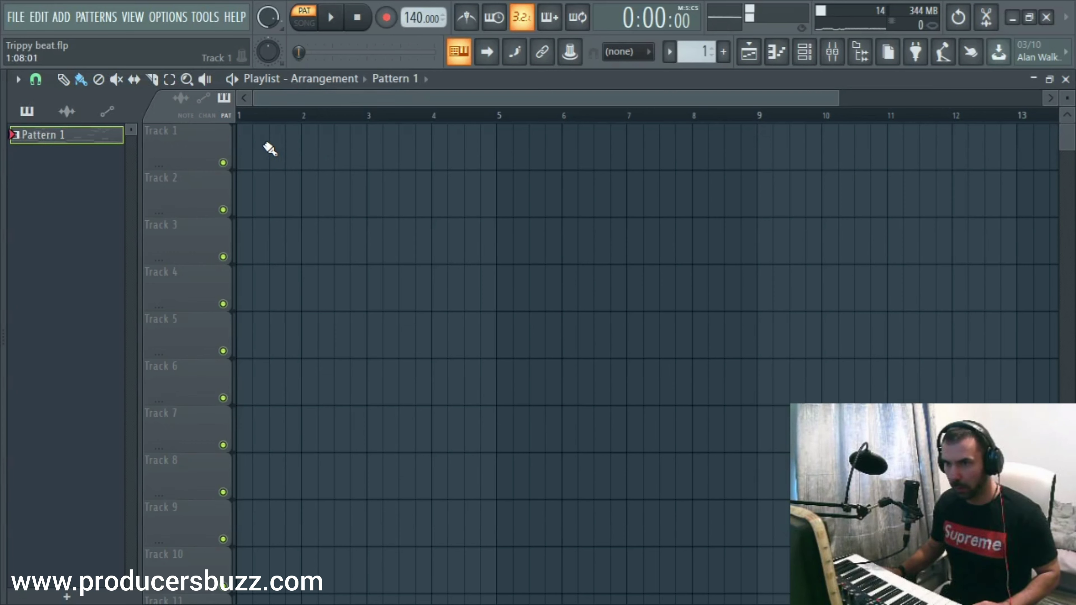
Step: Place Pattern 1 on Track 1 at bar 1 of the playlist and duplicate the clip to start at bar 5
left_click(243, 149)
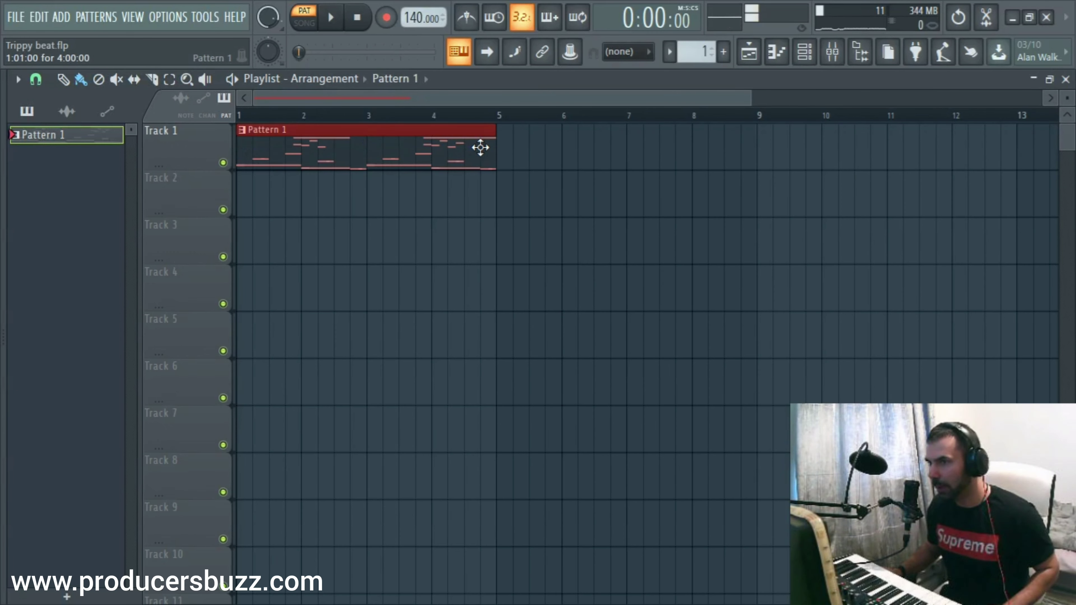
key("ctrl+b")
left_click_drag(666, 99, 572, 99)
left_click_drag(1067, 97, 1066, 85)
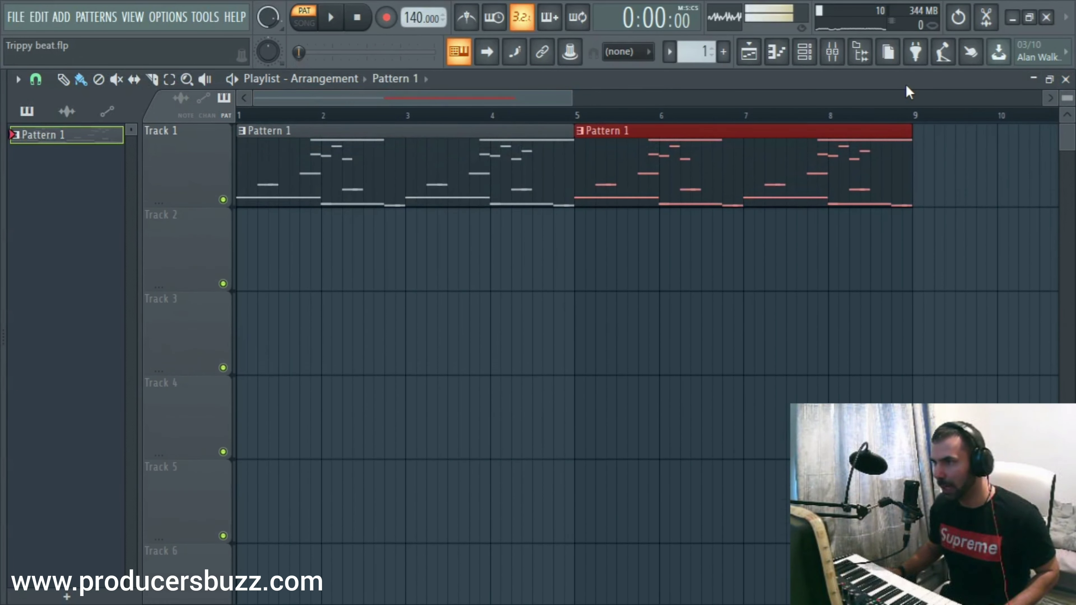
Step: Check the channel rack, switch playback to song mode and expand the XXX sample folder in the browser
left_click(781, 55)
left_click(780, 55)
left_click(810, 57)
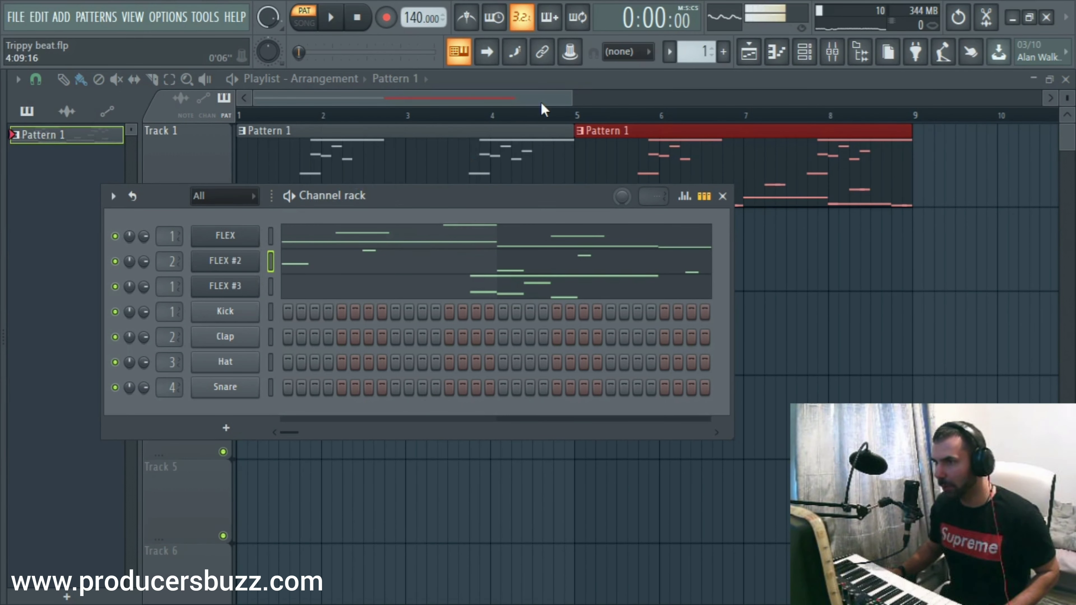
left_click_drag(573, 96, 585, 96)
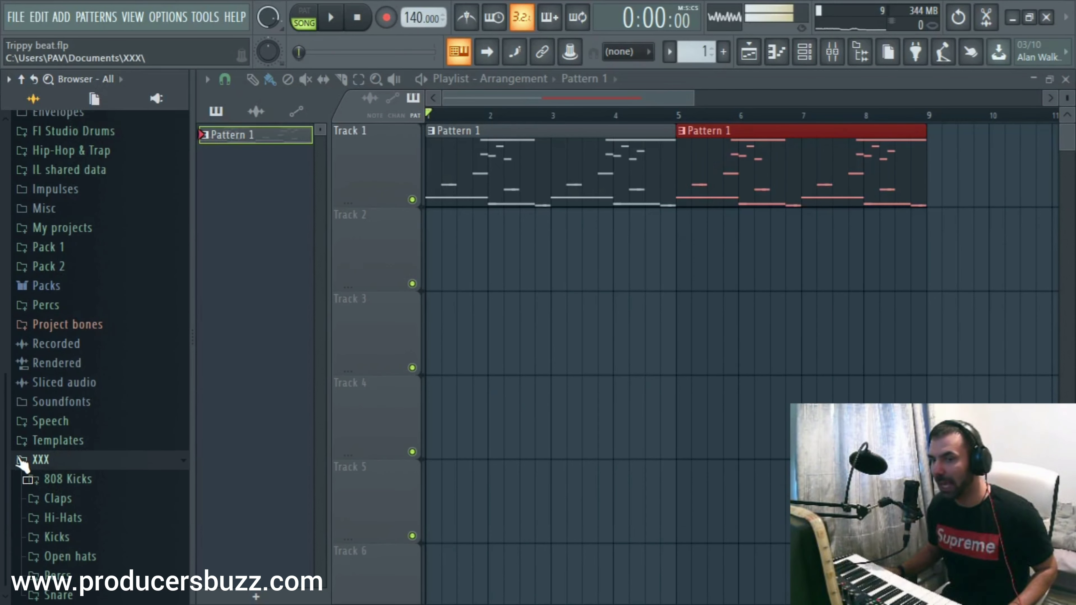
Step: Switch to Firefox, read the X-X-X Drum Kit product description on 247drumloops.com and return to FL Studio
key("alt+Tab")
scroll(735, 322, "up", 3)
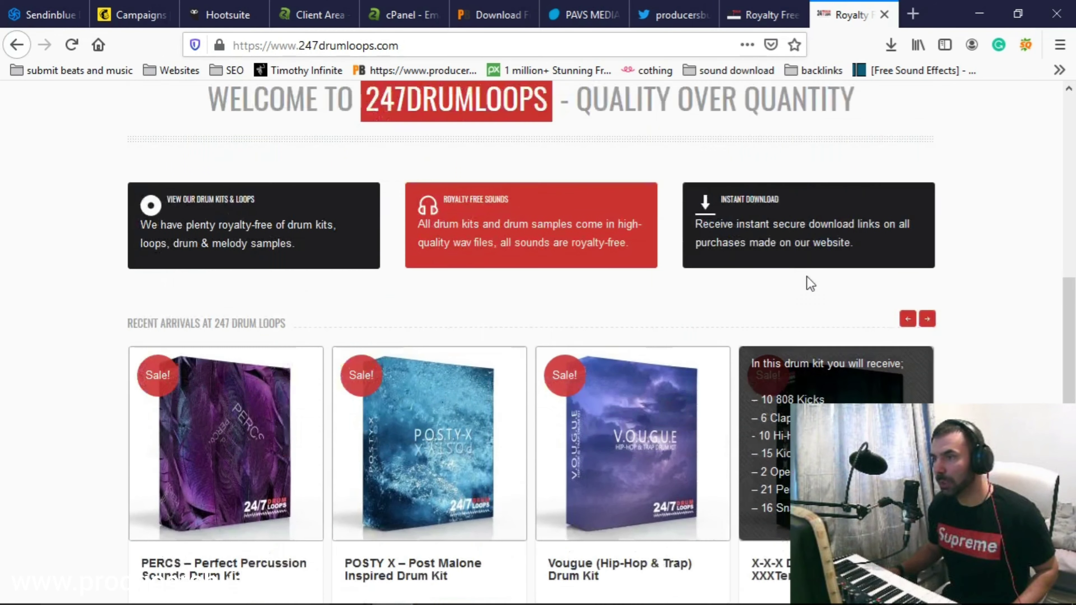
scroll(807, 277, "down", 3)
scroll(985, 239, "down", 2)
left_click(908, 240)
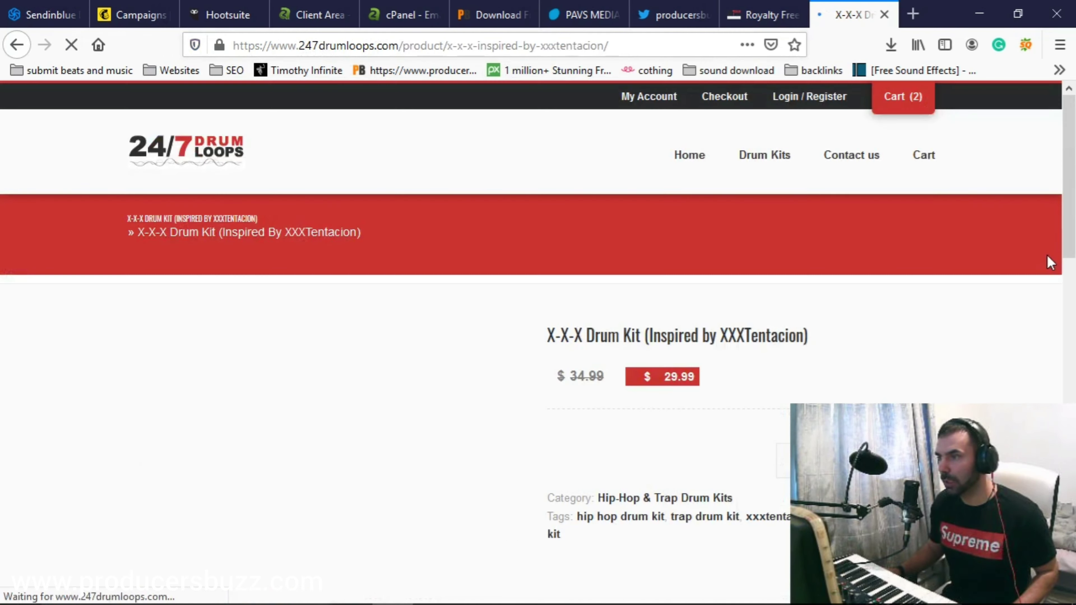
scroll(655, 269, "down", 10)
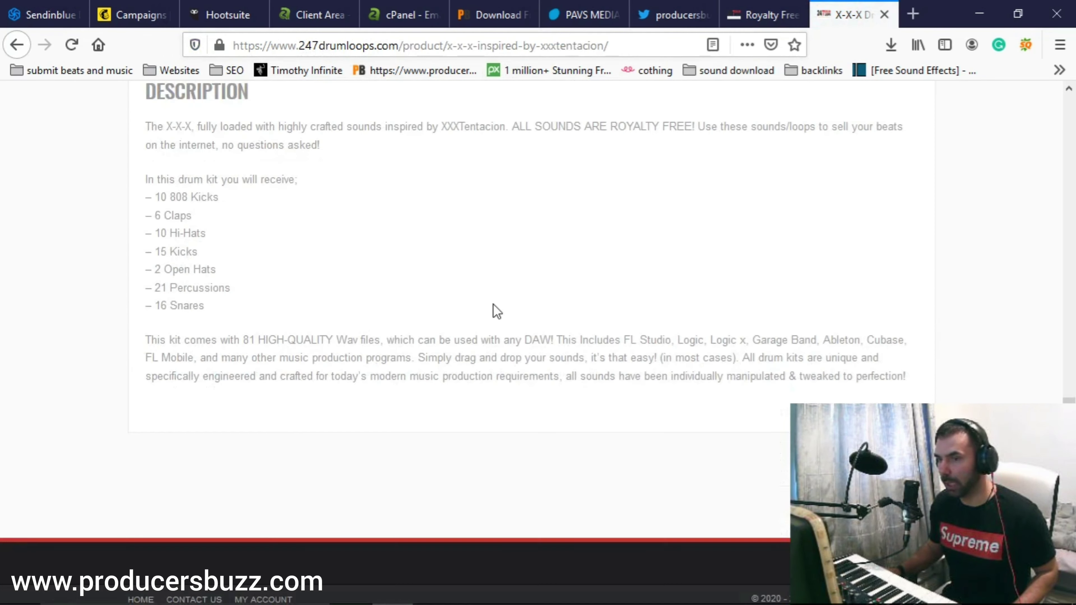
scroll(488, 307, "up", 8)
key("alt+Tab")
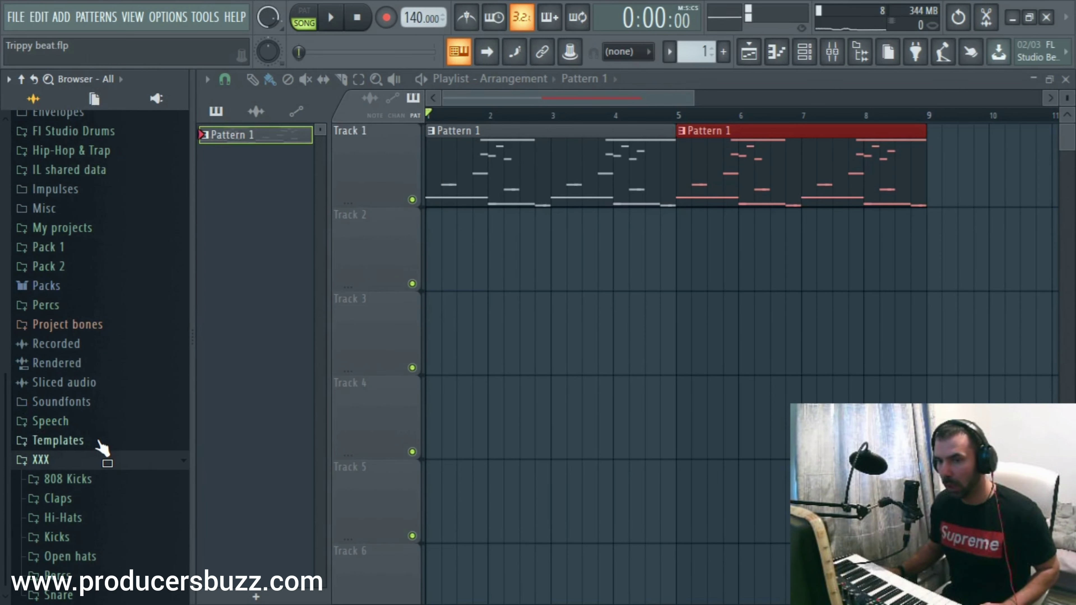
Step: Audition several samples in the XXX Kicks folder, including 13 - Kick, and 02 - Open Hat in the Open hats folder
left_click(79, 539)
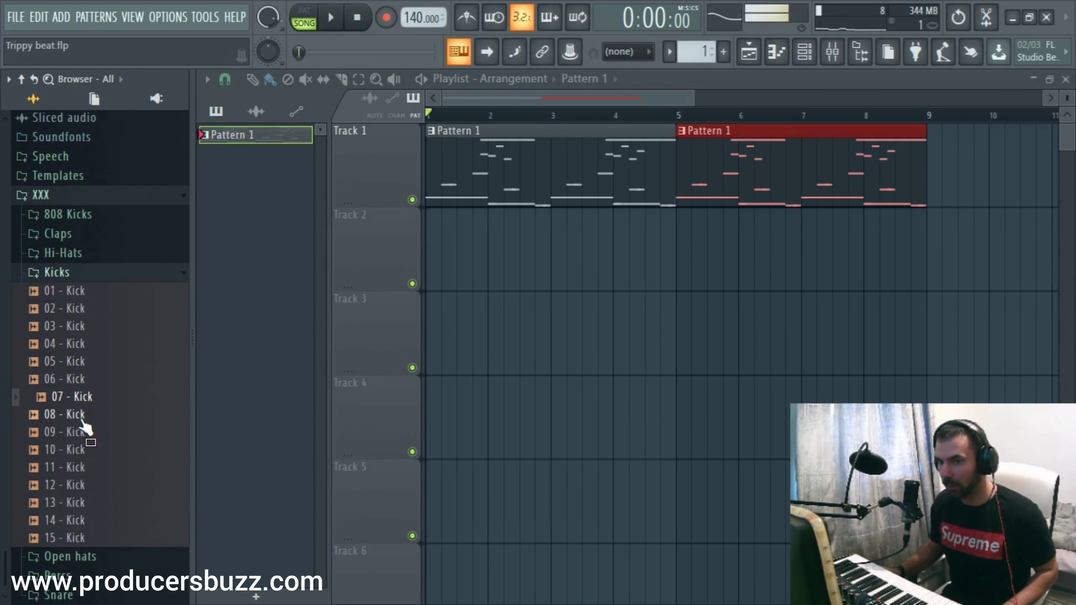
left_click(80, 431)
left_click(121, 484)
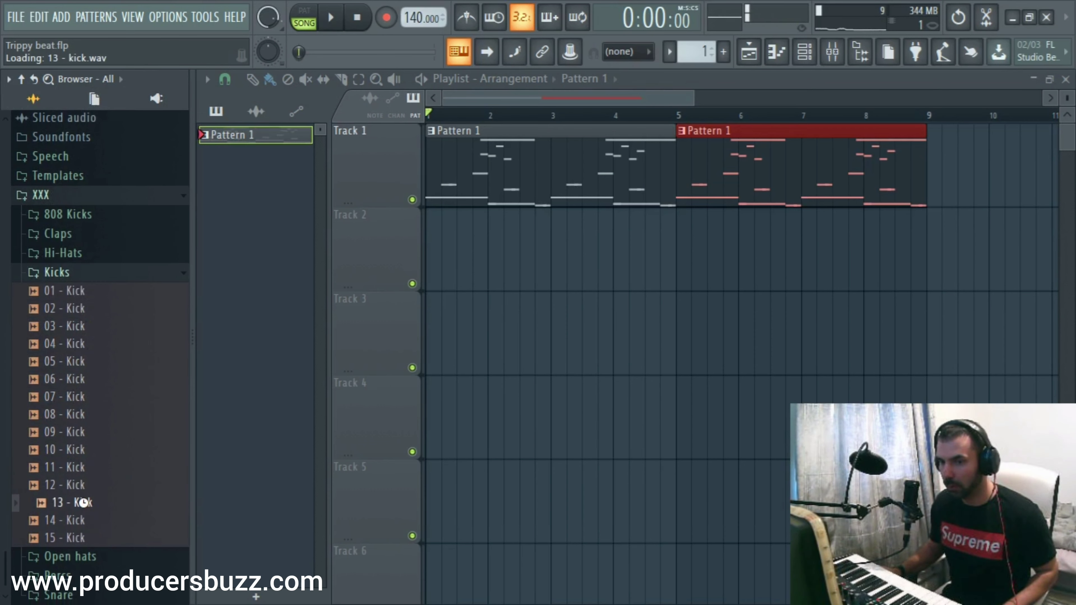
left_click(89, 557)
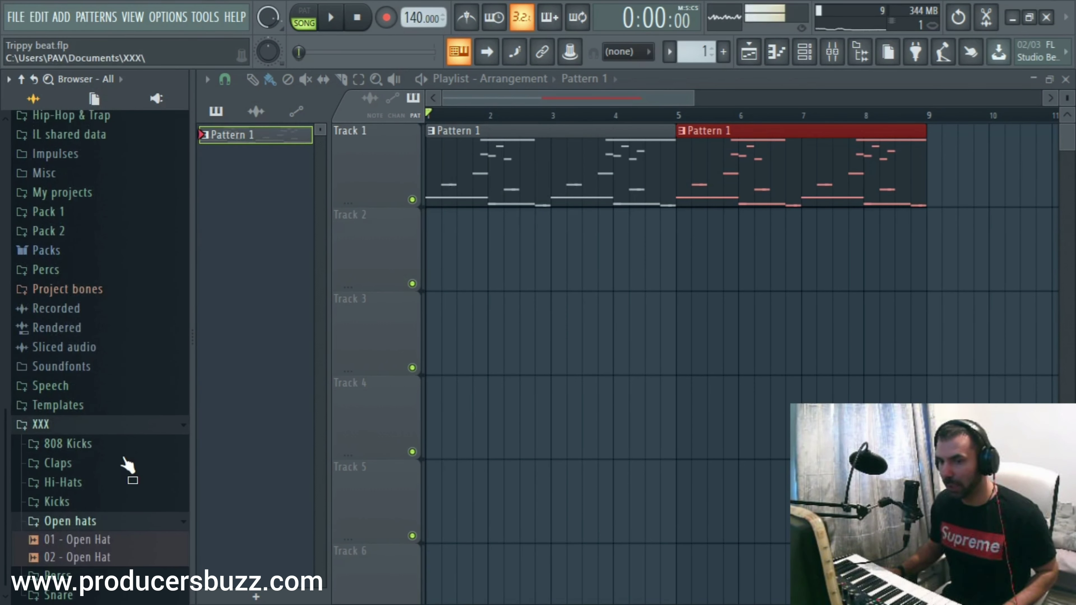
left_click(103, 558)
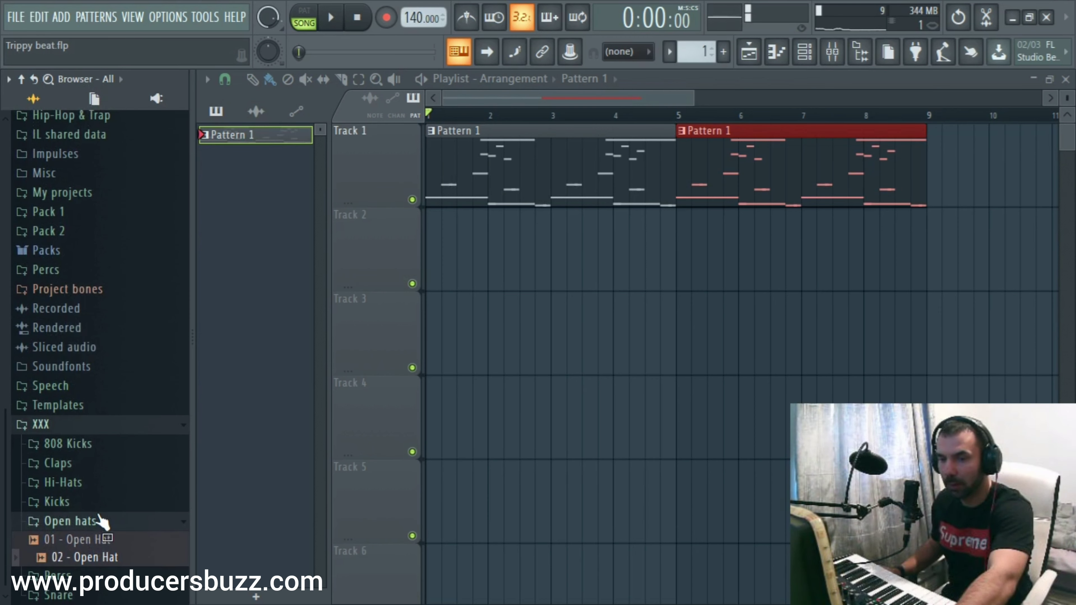
Step: Audition the samples in the XXX Hi-Hats folder, including 01 - Hats, and reopen the Kicks folder
left_click(78, 481)
left_click(102, 536)
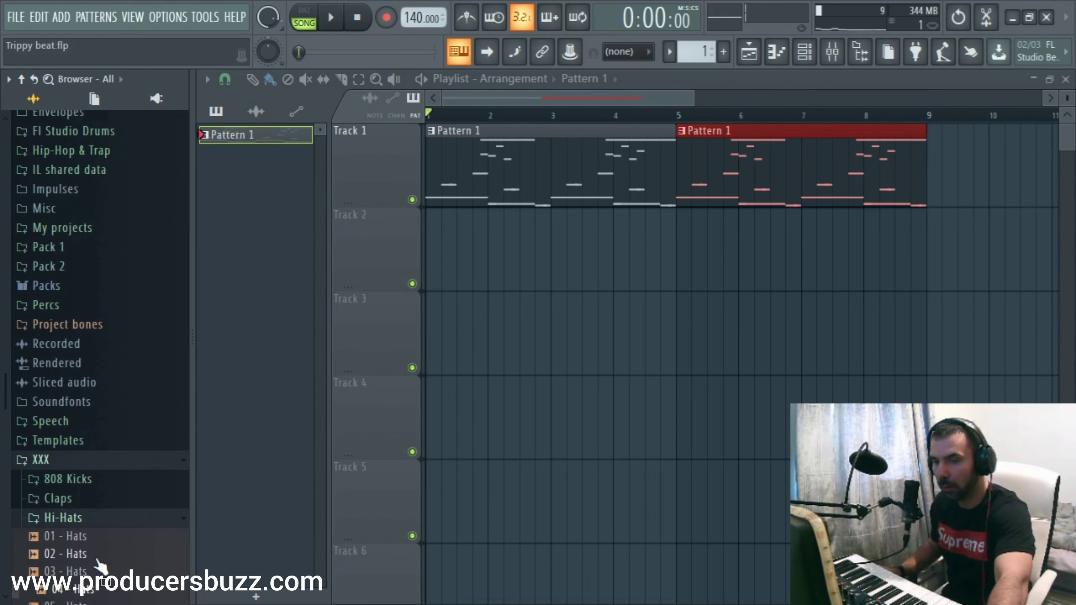
scroll(97, 566, "down", 3)
left_click(88, 396)
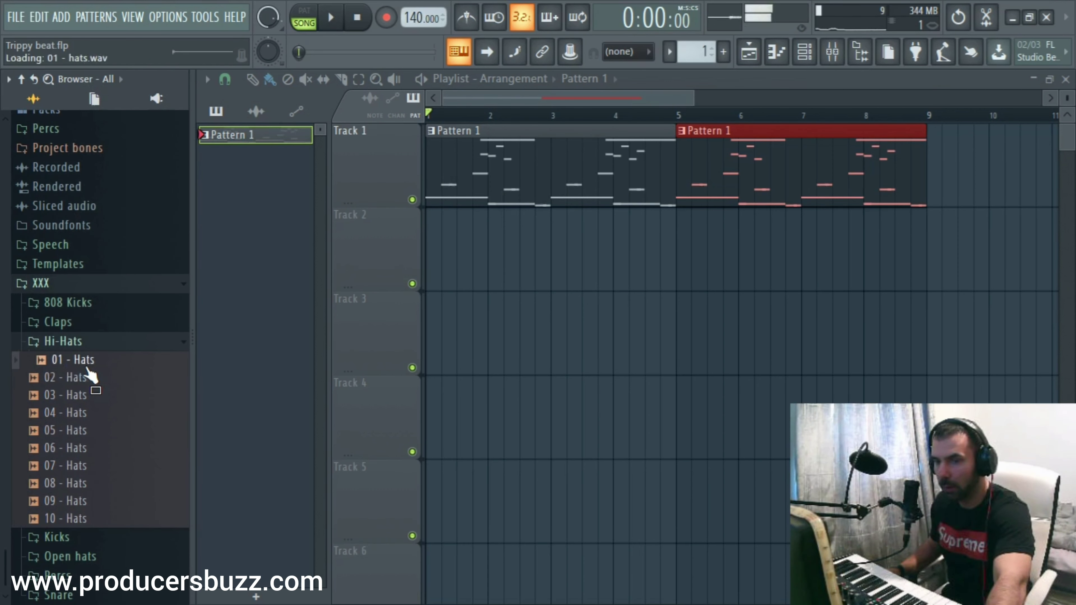
left_click(85, 536)
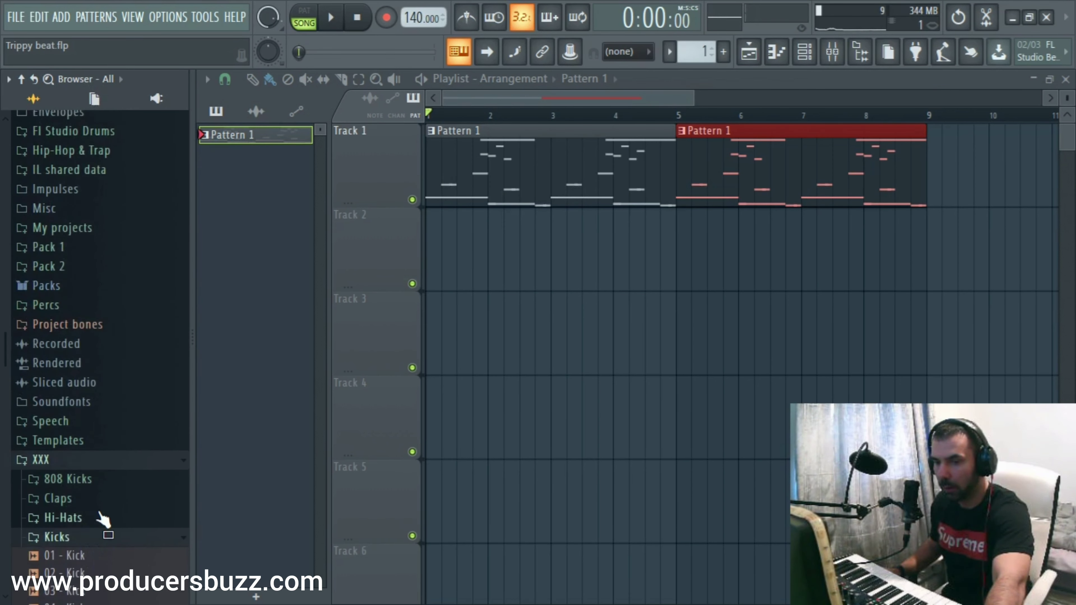
Step: Audition kick samples in the XXX Kicks folder, starting from 06 - Kick
scroll(102, 515, "down", 5)
left_click(96, 456)
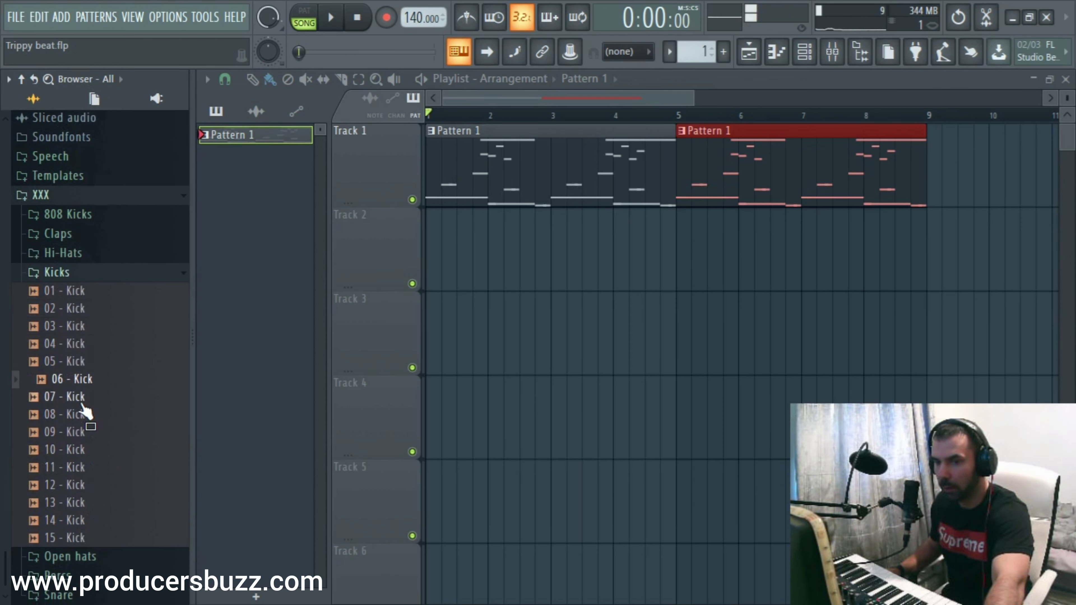
key("Down")
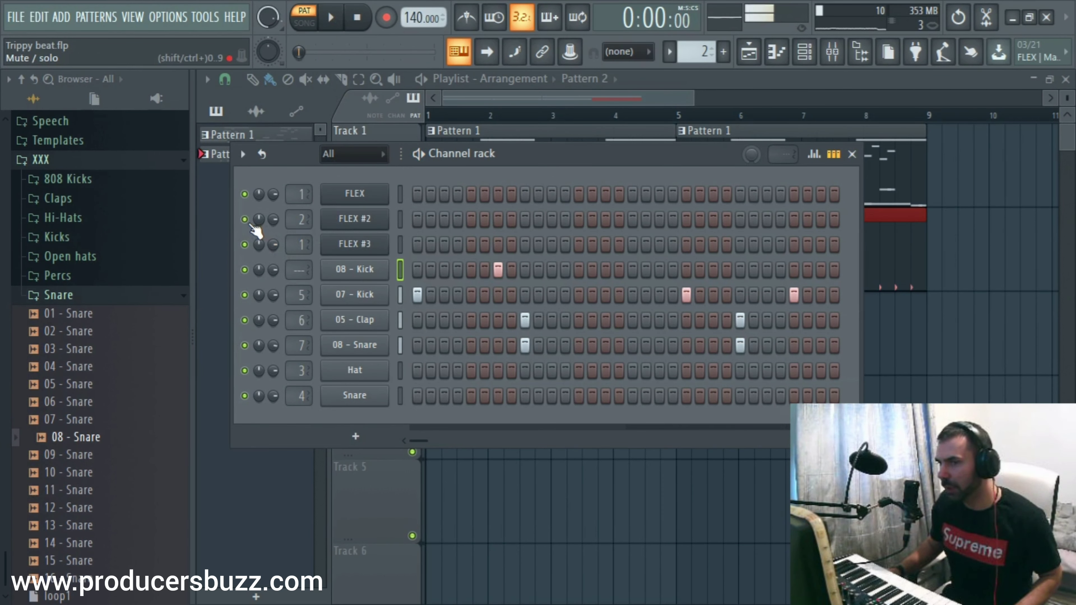
Step: Select Pattern 1, play it with FLEX #2 heard alone, and bring the other channels back in
left_click_drag(701, 52, 701, 60)
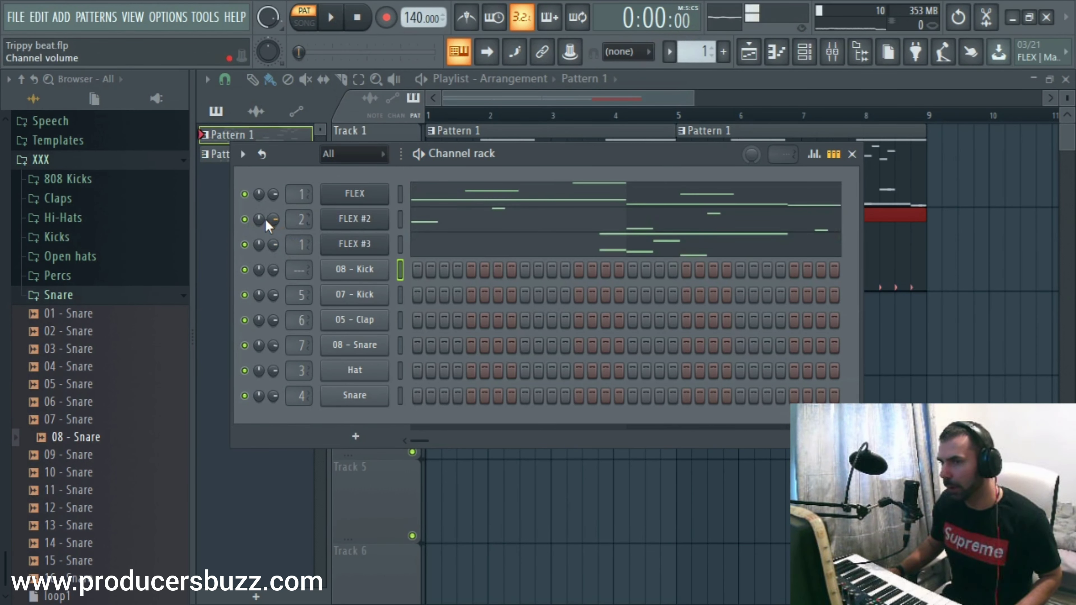
key("space")
left_click(350, 224)
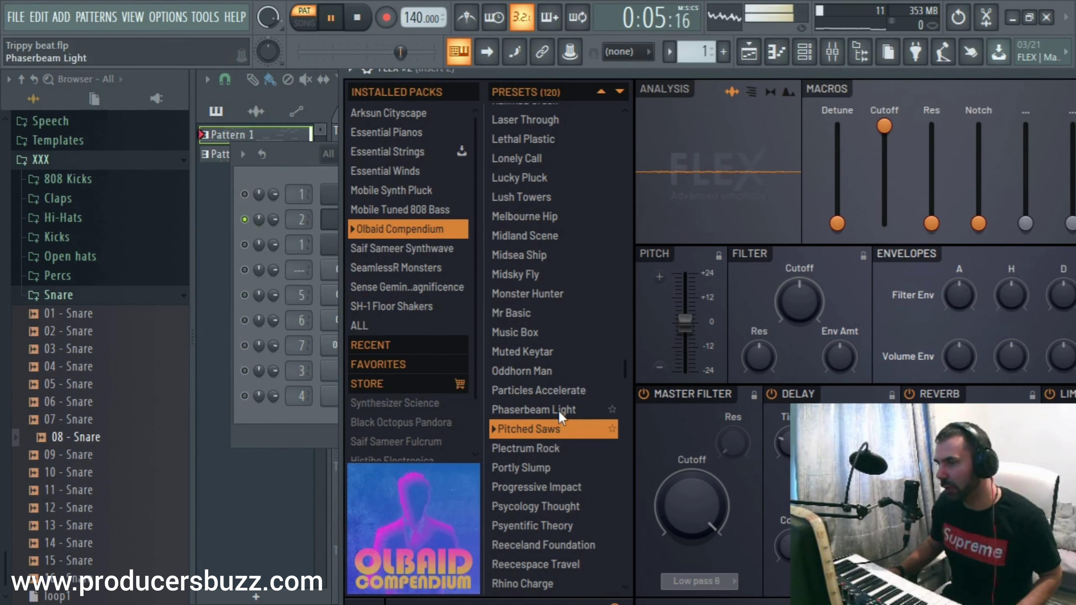
left_click(248, 223)
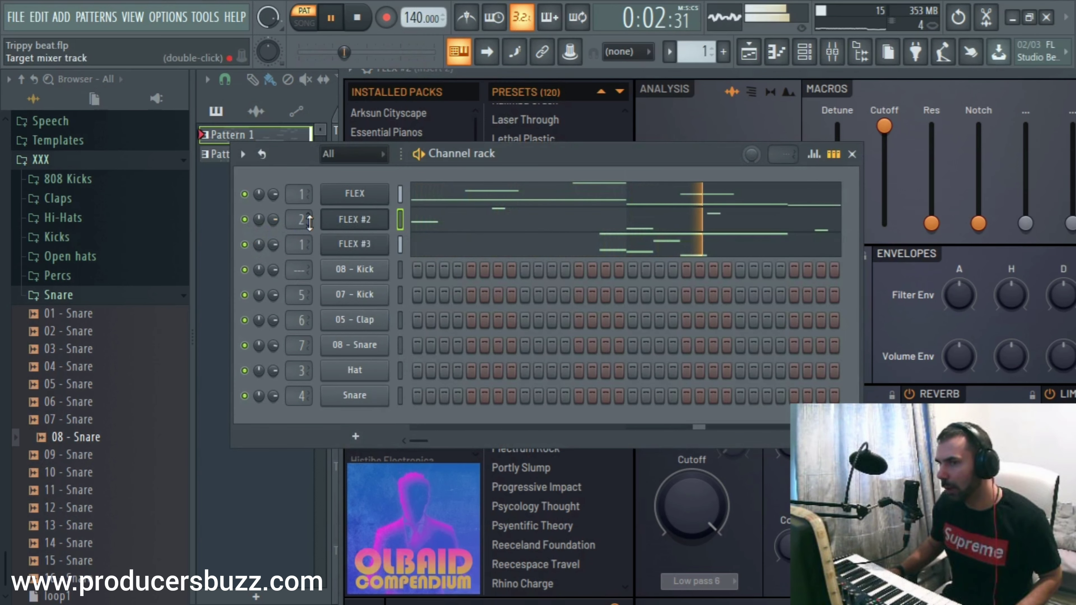
Step: Set the master filter cutoff of FLEX #2 to 60%
left_click(360, 223)
left_click(359, 224)
left_click_drag(727, 491, 698, 504)
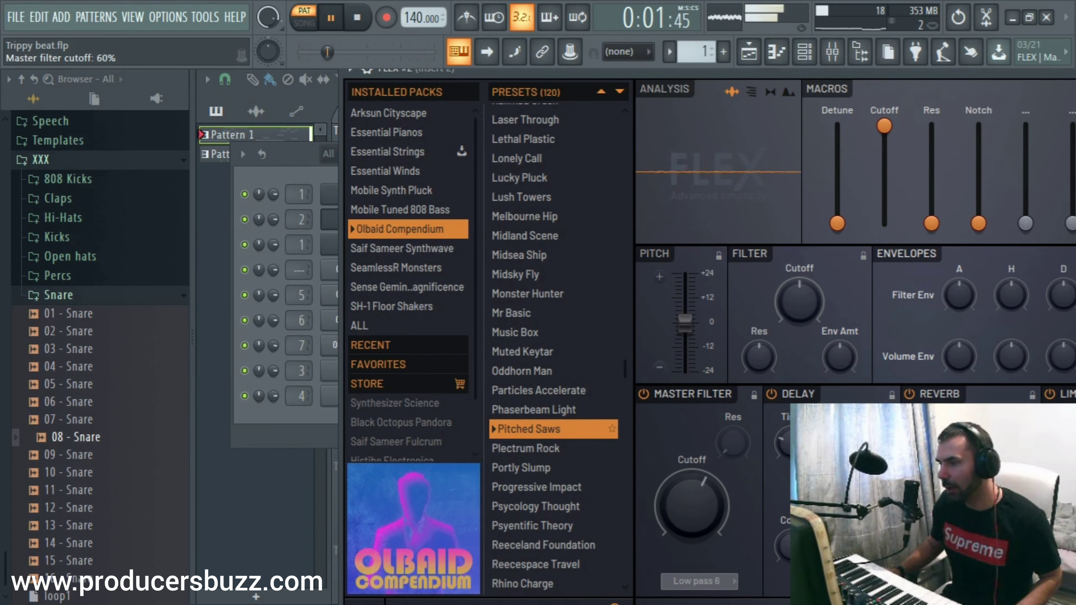
Step: Raise the Insert 2 volume in the mixer and check the settings of its Fruity Reeverb 2
key("F9")
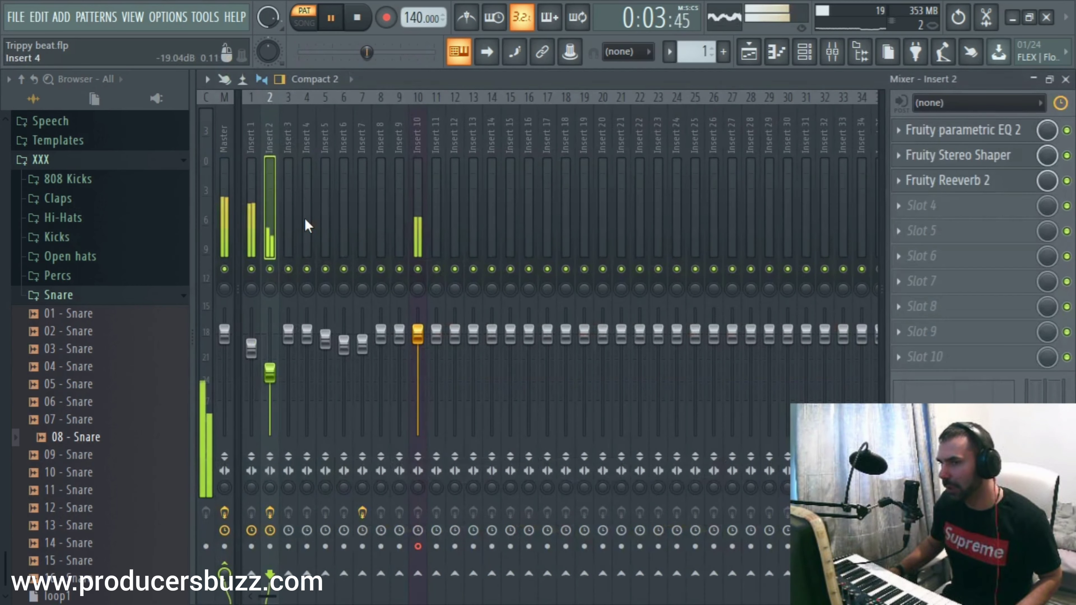
left_click_drag(270, 372, 270, 356)
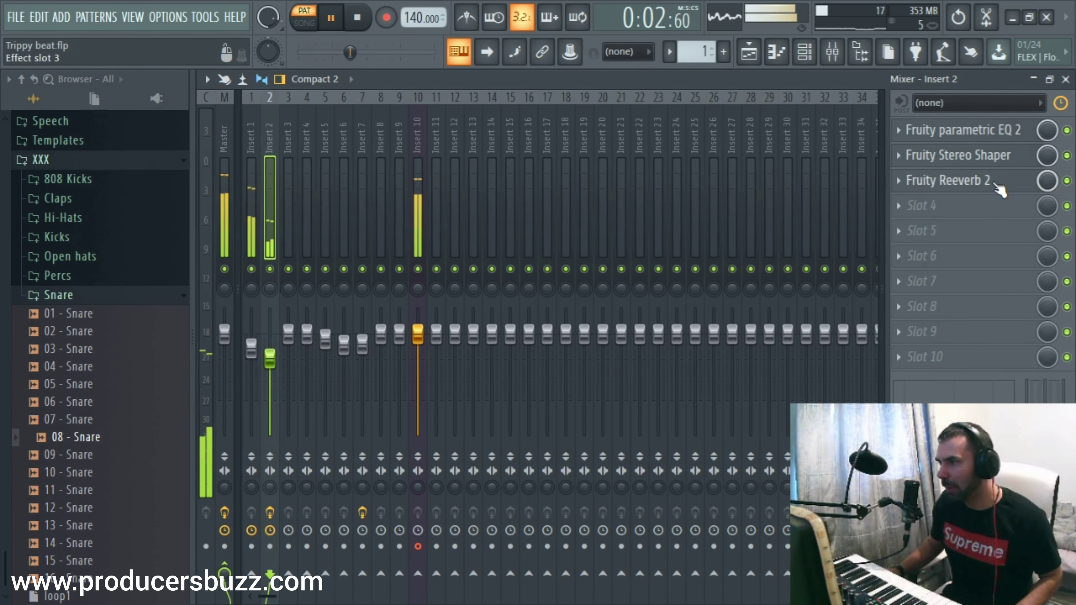
left_click(974, 181)
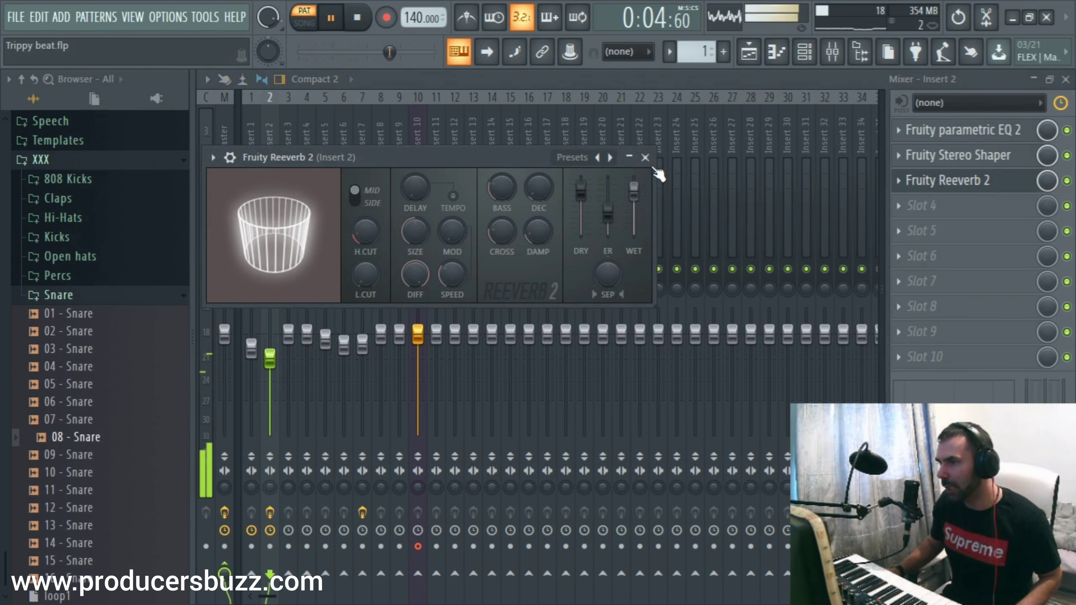
left_click(645, 158)
left_click(1049, 79)
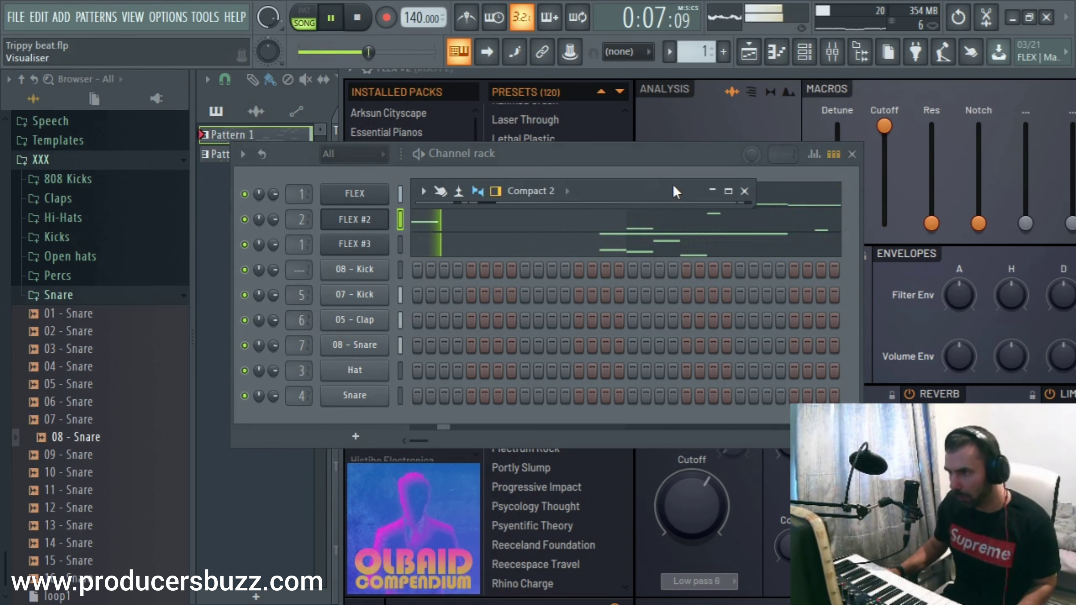
Step: Set the Insert 7 volume to 85% (-3.4 dB) and reduce the mix level of its Fruity Reeverb 2
key("F9")
left_click(363, 344)
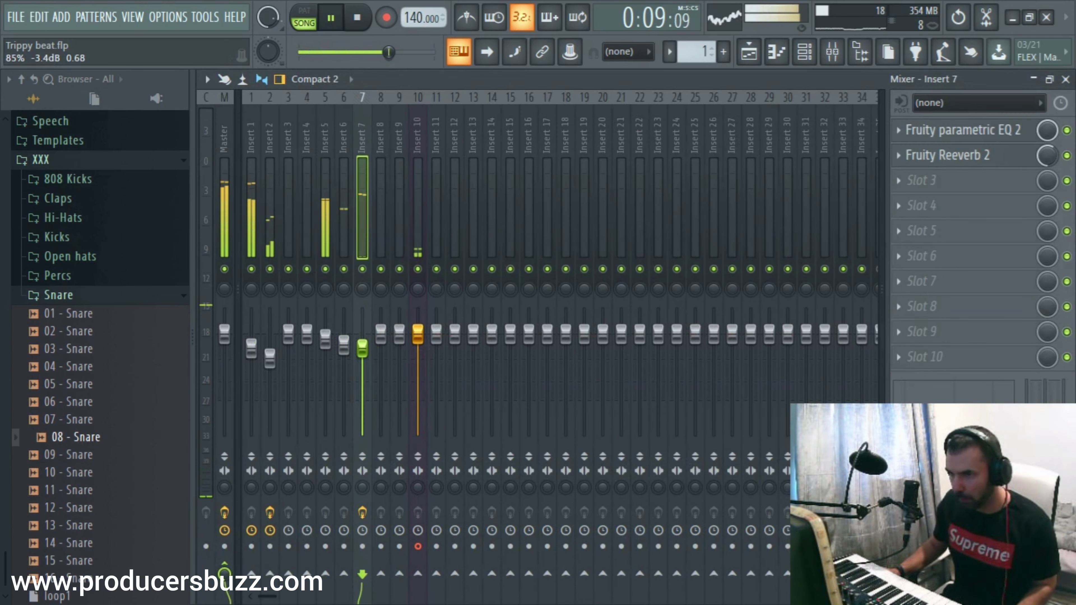
left_click_drag(1047, 156, 1047, 170)
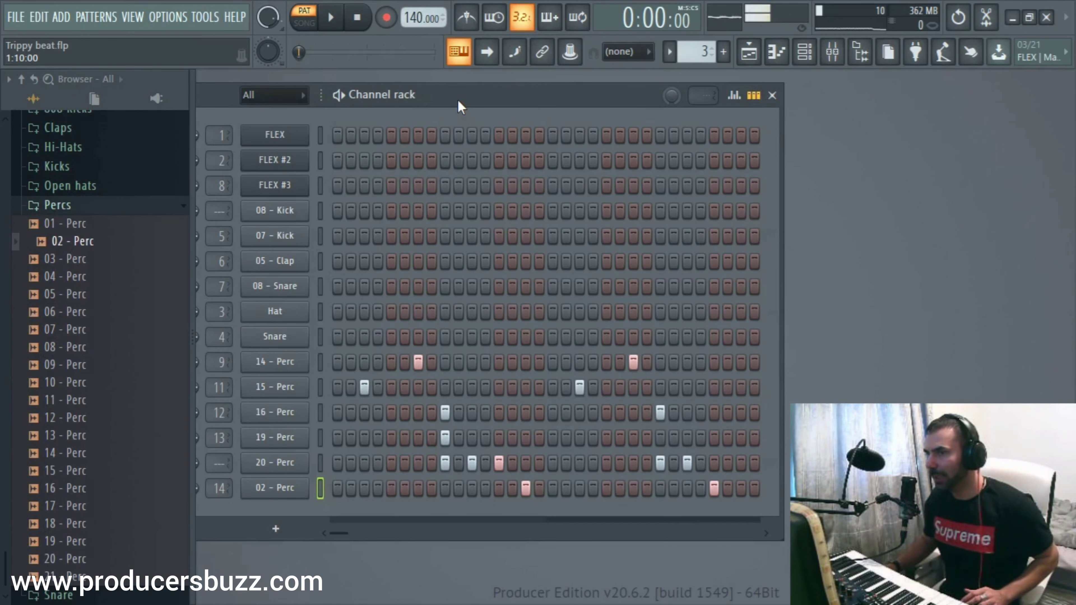
Step: Reposition the channel rack and listen to the percussion steps of Pattern 3
mouse_move(461, 106)
left_mouse_down()
mouse_move(546, 104)
mouse_move(450, 110)
left_mouse_up()
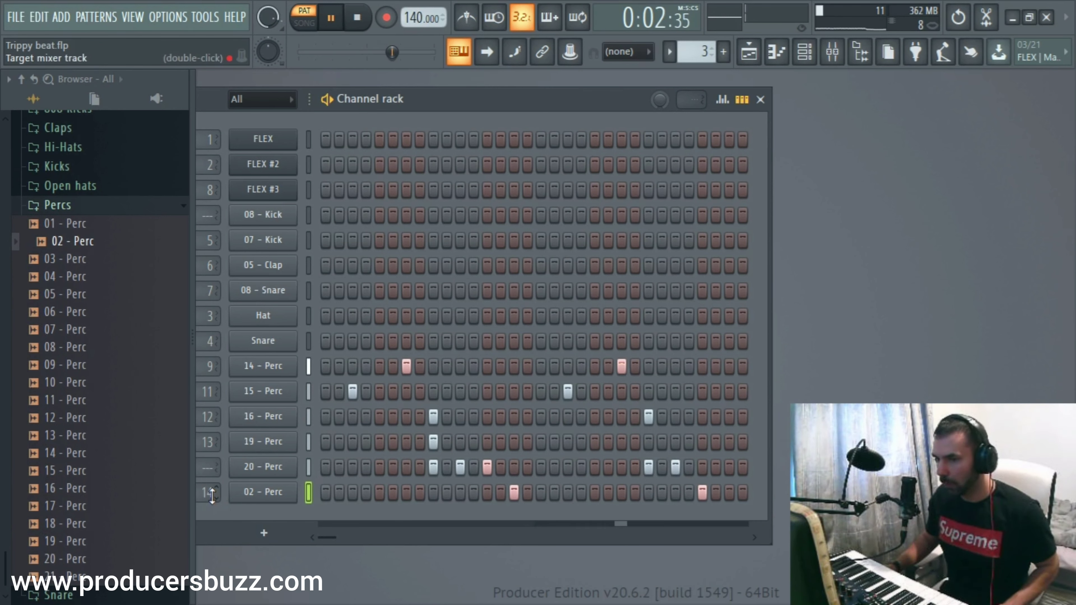
left_click(356, 23)
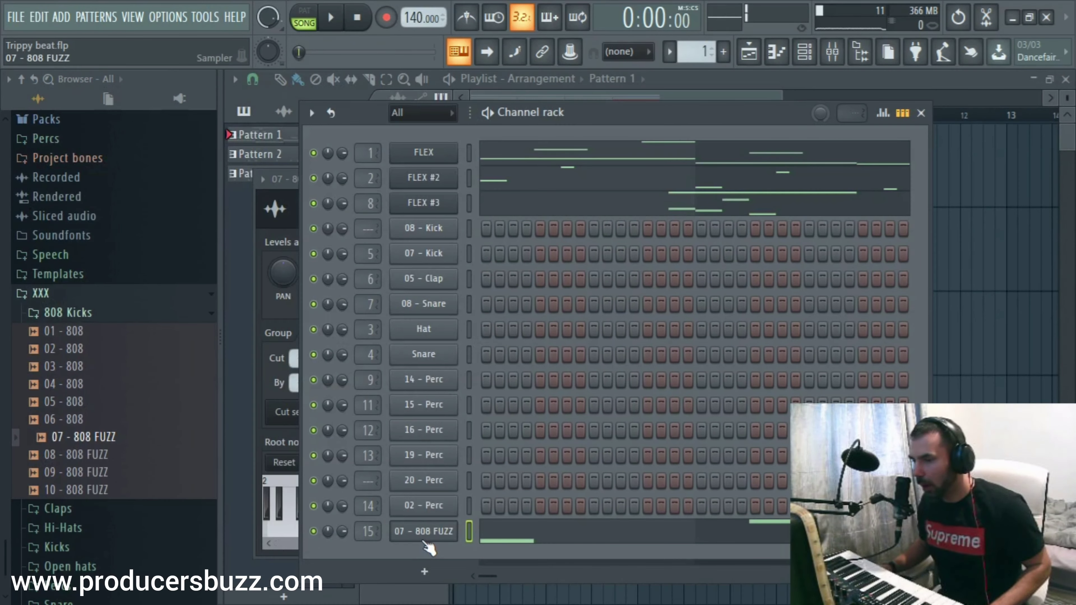
Step: Audition the 07 - 808 FUZZ sample and listen to Pattern 1 in pattern mode with the 808's piano roll open
left_click(132, 439)
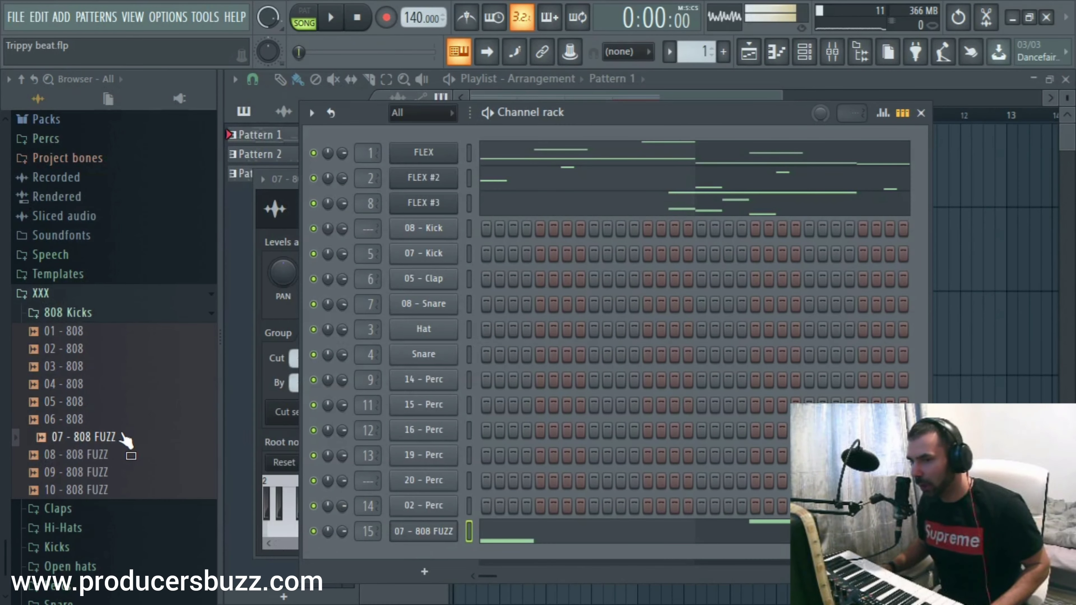
left_click(101, 438)
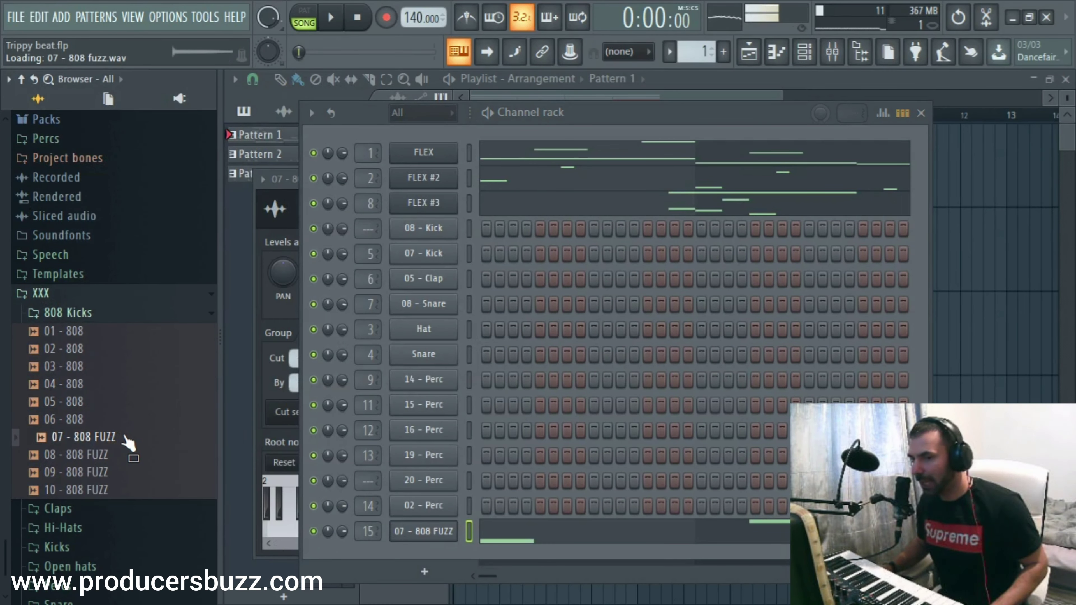
right_click(450, 531)
left_click(533, 363)
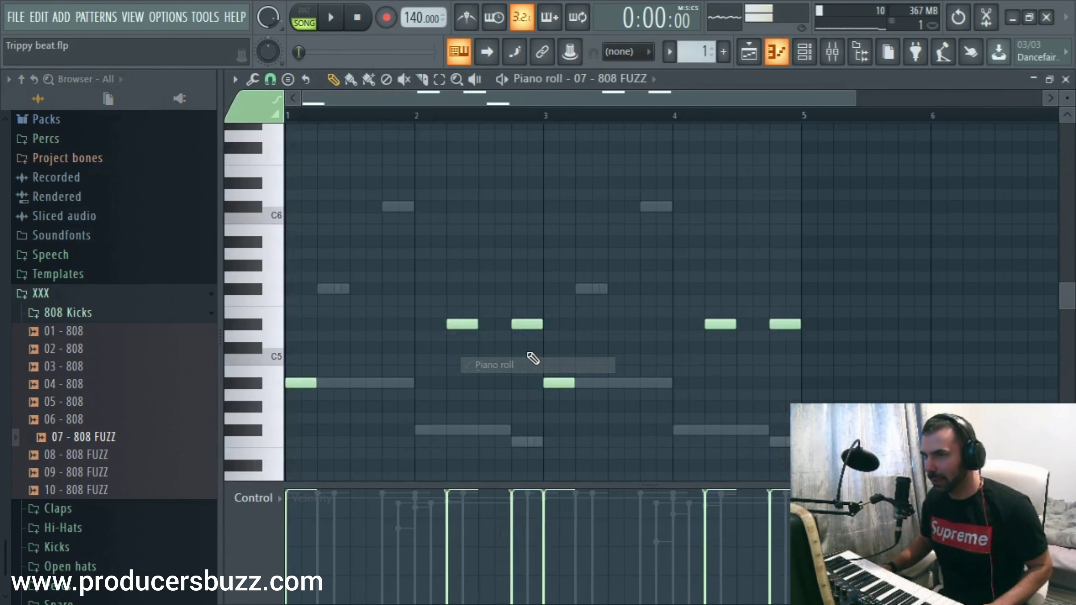
left_click(304, 15)
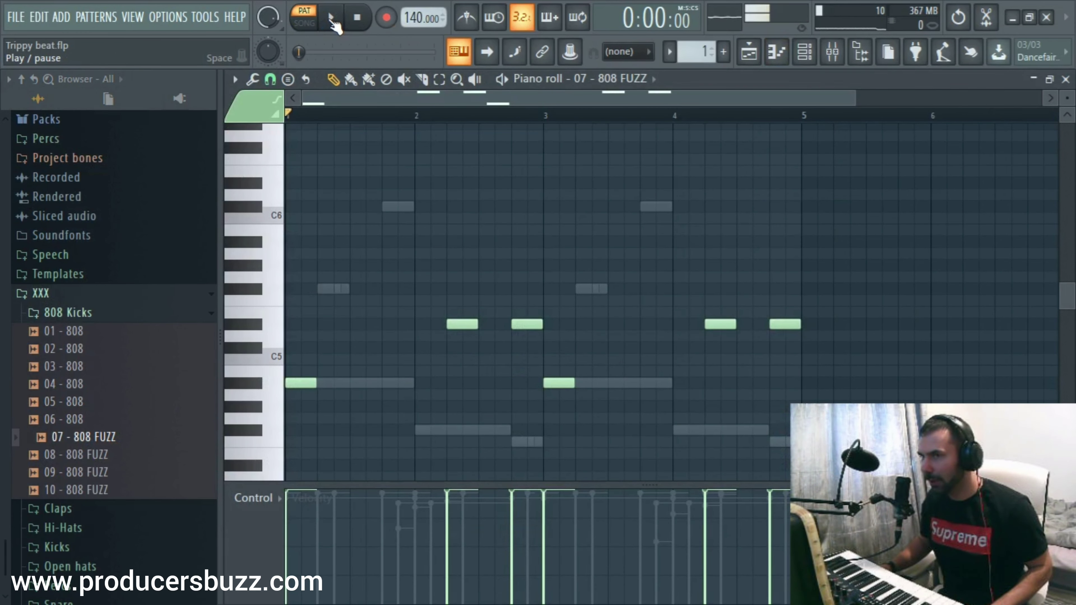
left_click(331, 18)
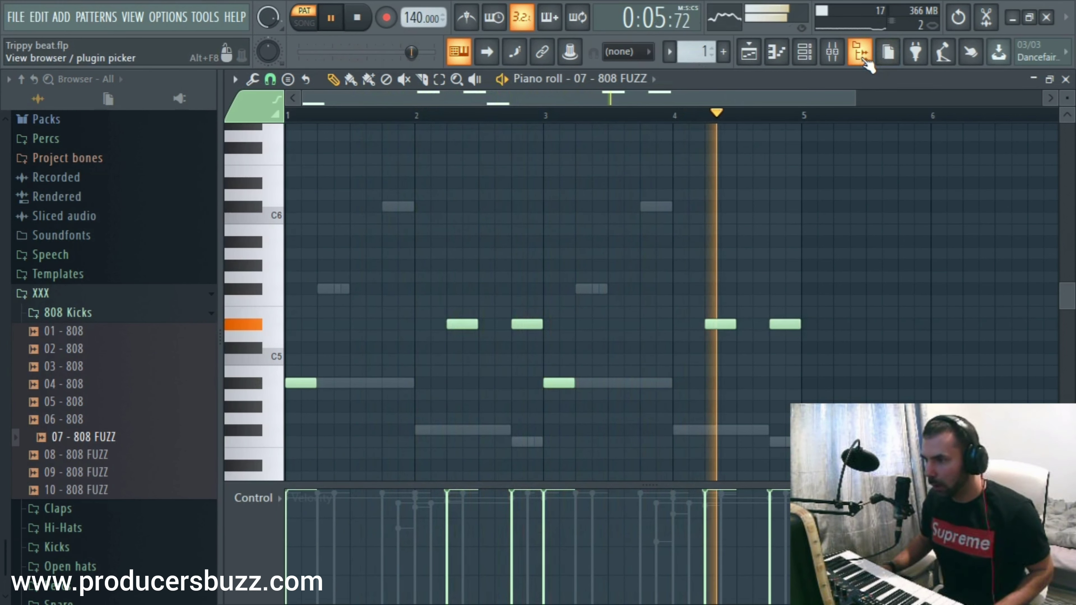
key("space")
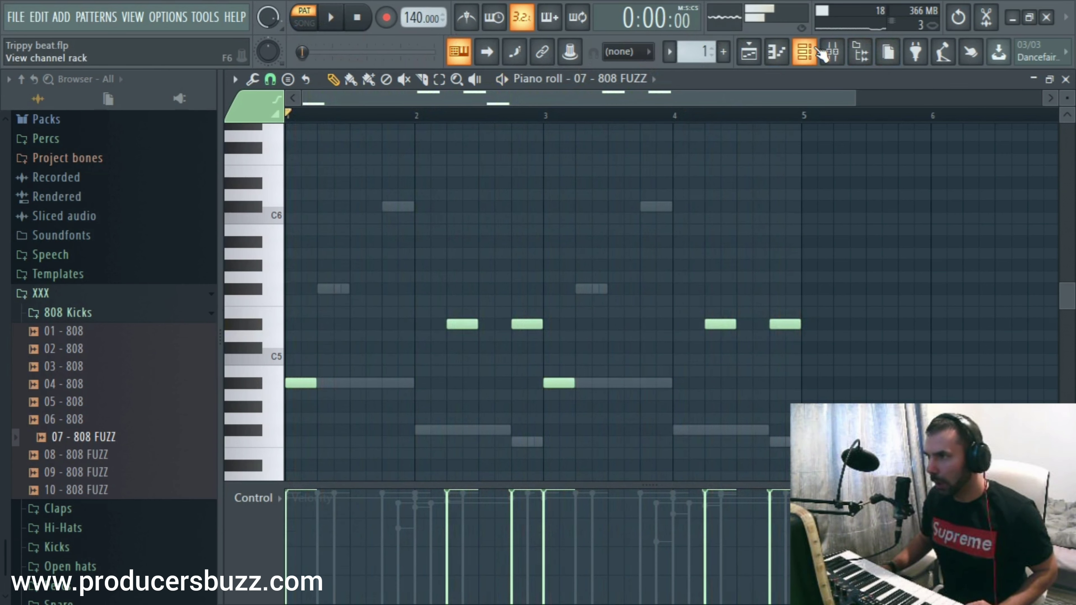
Step: Reopen the piano roll of the 07 - 808 FUZZ channel from the channel rack to review its notes
left_click(821, 52)
right_click(431, 534)
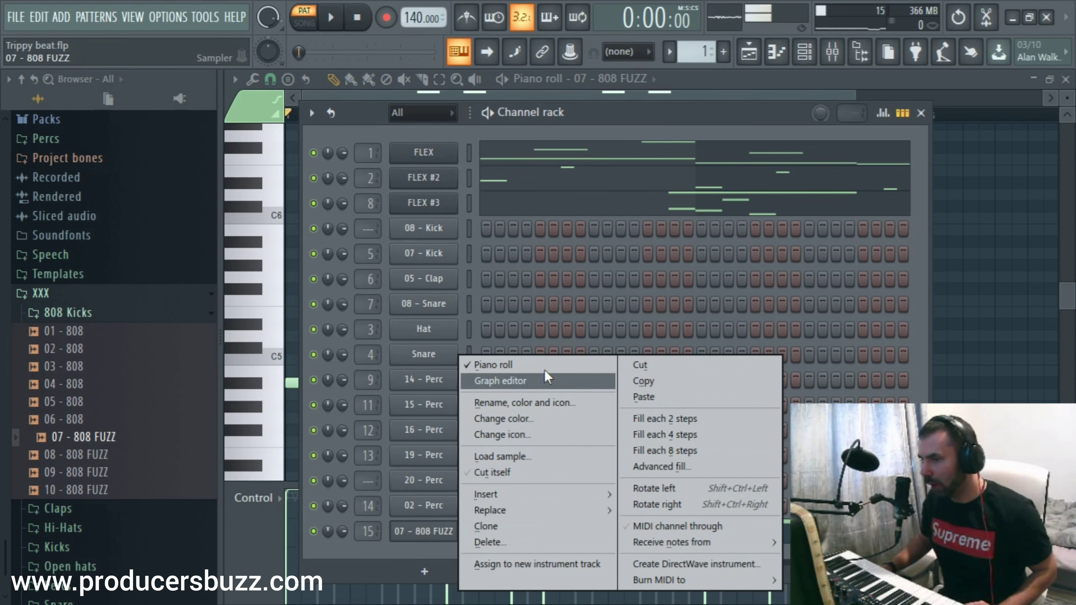
left_click(530, 366)
right_click(440, 532)
left_click(491, 366)
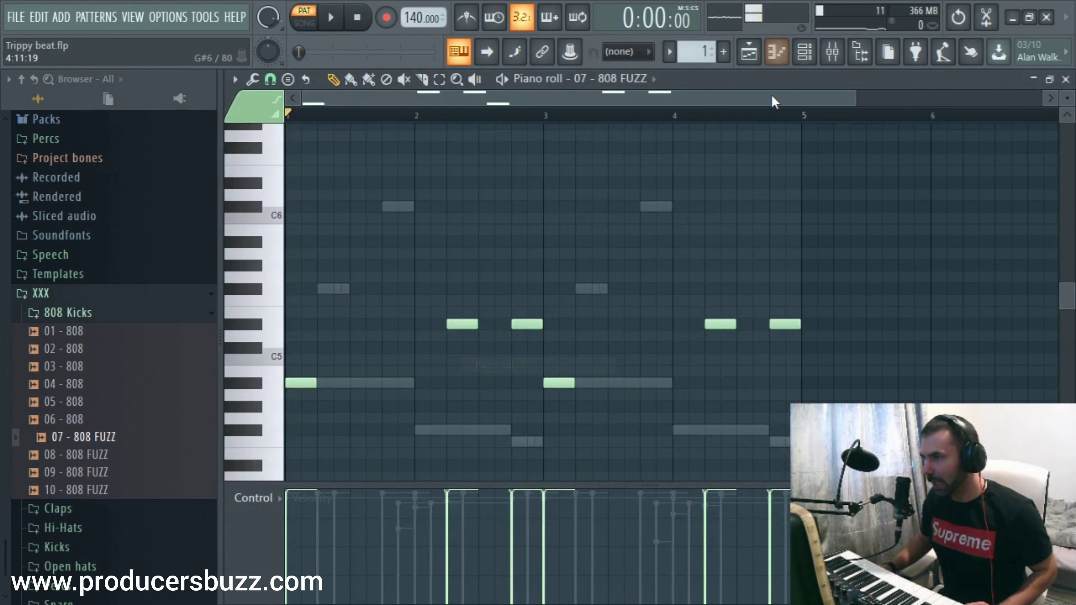
Step: Set the mix level of Fruity Fast Dist on mixer Insert 15 to 30%
left_click(832, 52)
left_click(945, 130)
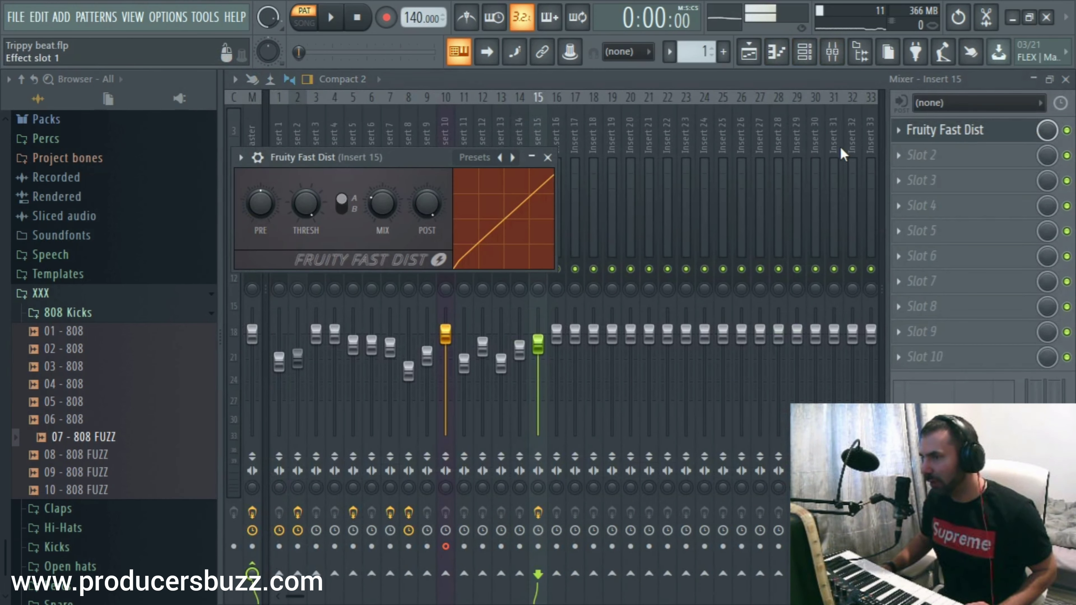
left_click_drag(384, 207, 383, 205)
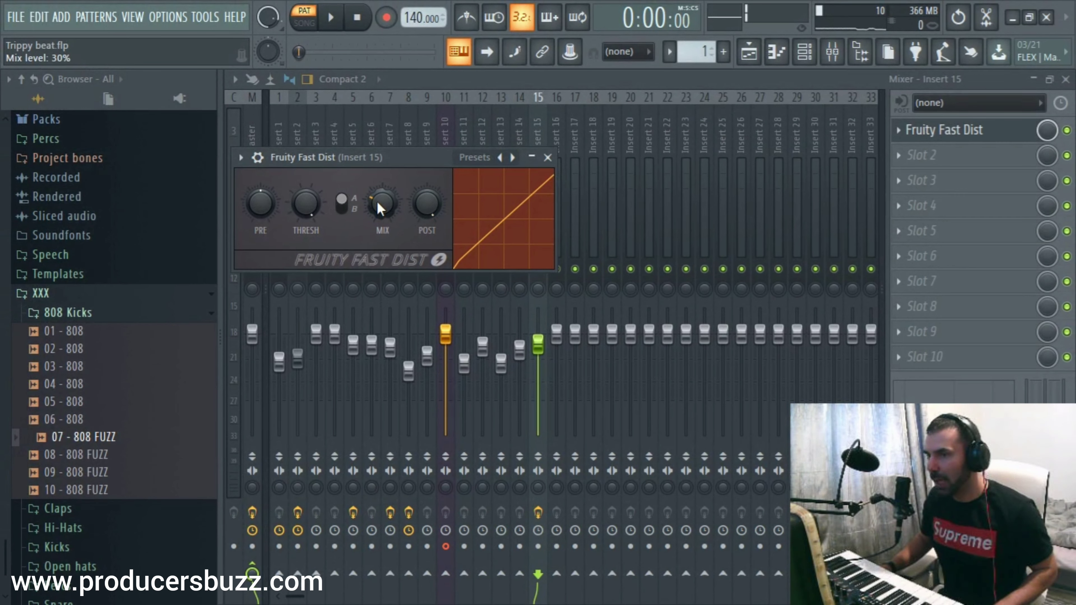
Step: Play the full arrangement in song mode while reviewing the playlist, and stop playback
key("F7")
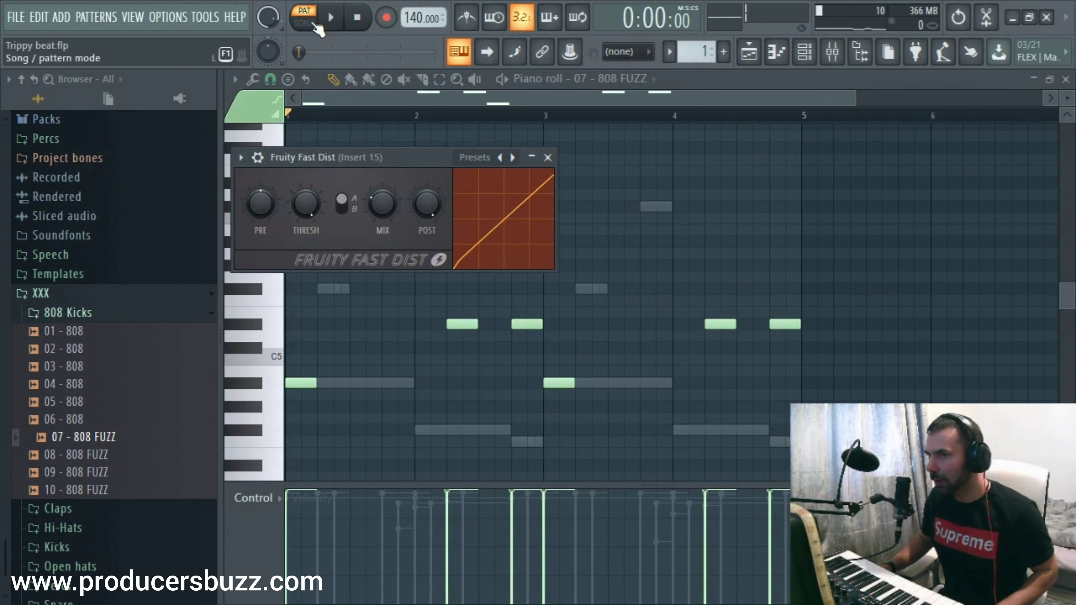
left_click(315, 23)
left_click(331, 19)
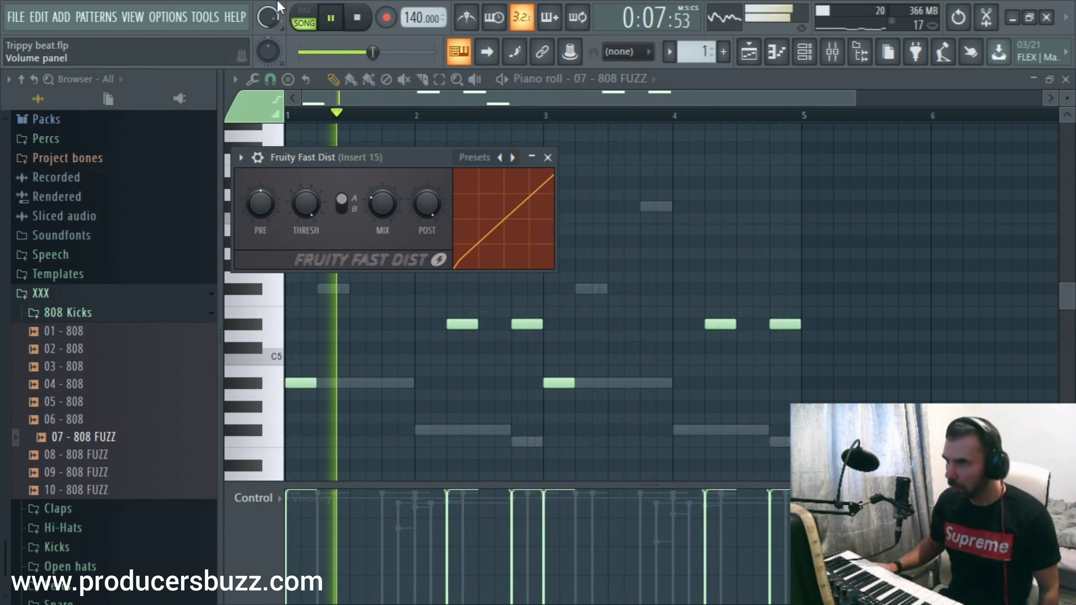
left_click(1065, 80)
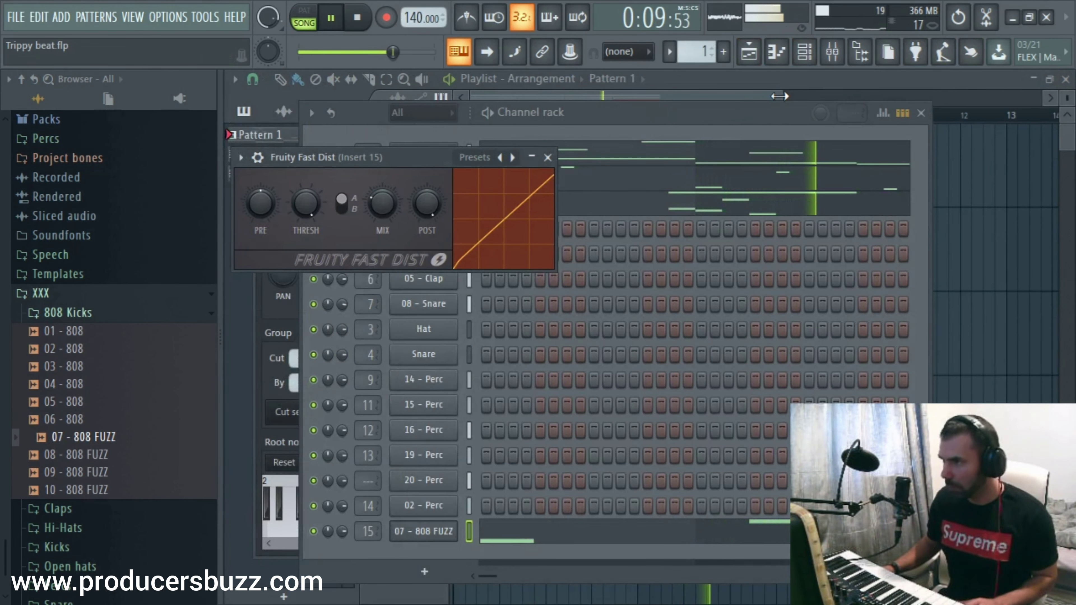
mouse_move(780, 97)
left_mouse_down()
mouse_move(817, 92)
mouse_move(770, 107)
left_mouse_up()
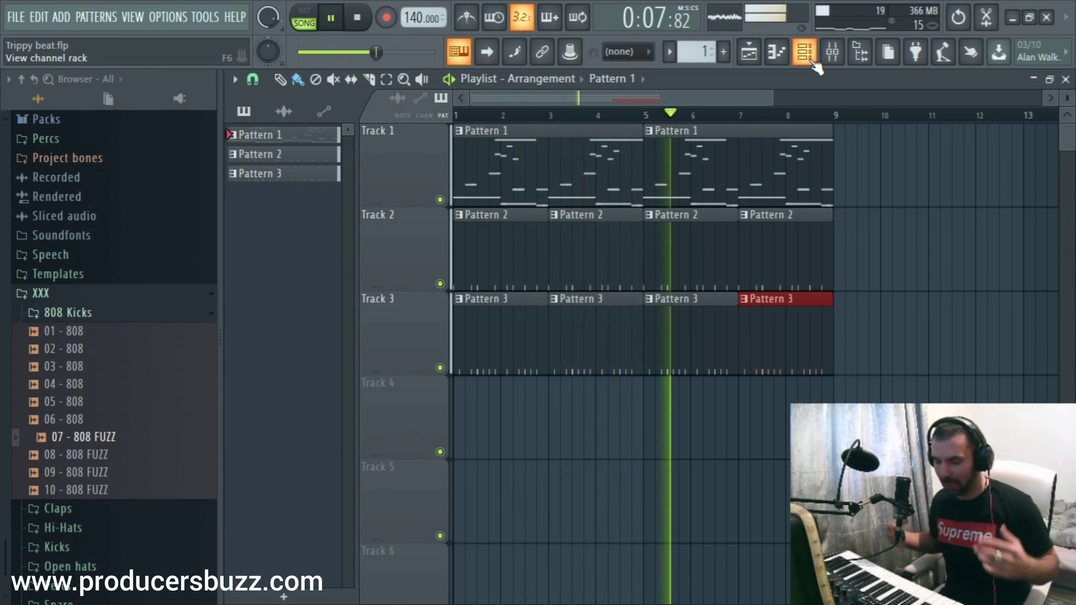
left_click(804, 52)
key("space")
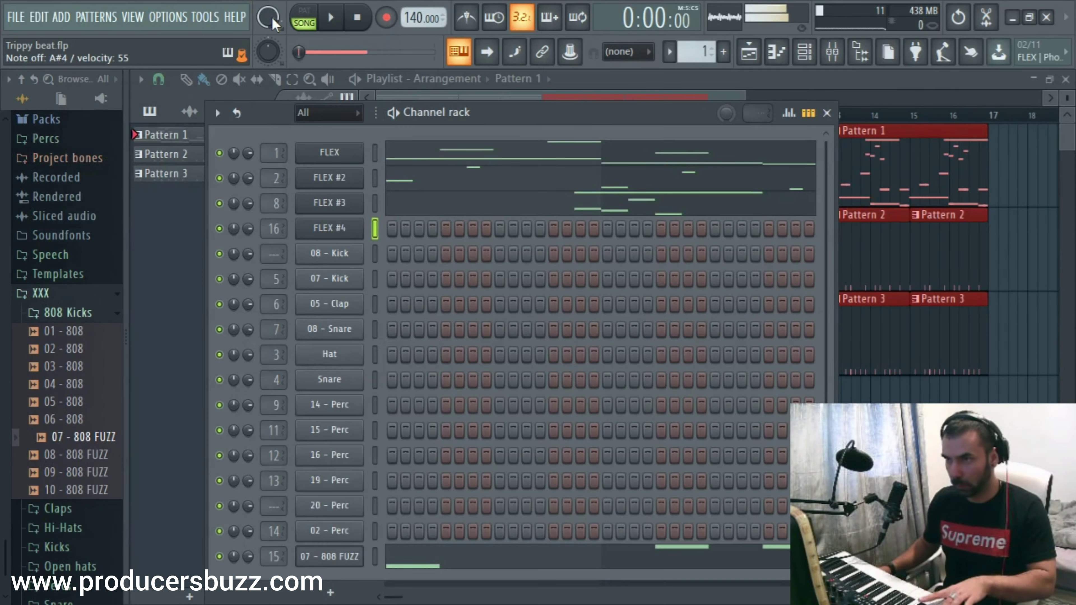
Step: Select empty Pattern 10 and record a FLEX #4 melody into it over the first eight bars of the playlist
left_click_drag(745, 97, 1074, 99)
left_click_drag(696, 52, 697, 43)
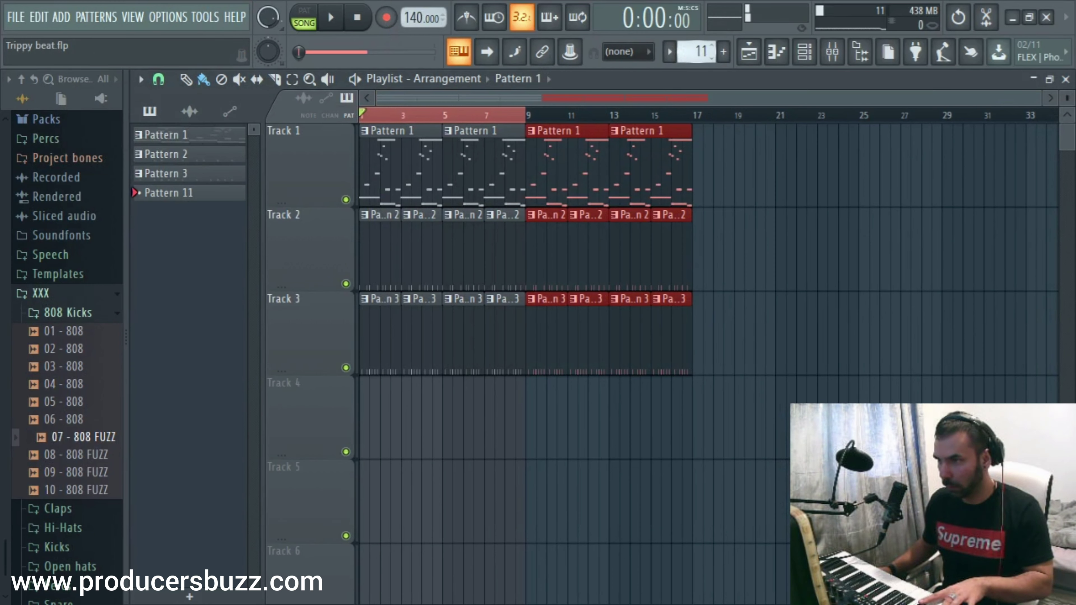
left_click(804, 51)
left_click(804, 51)
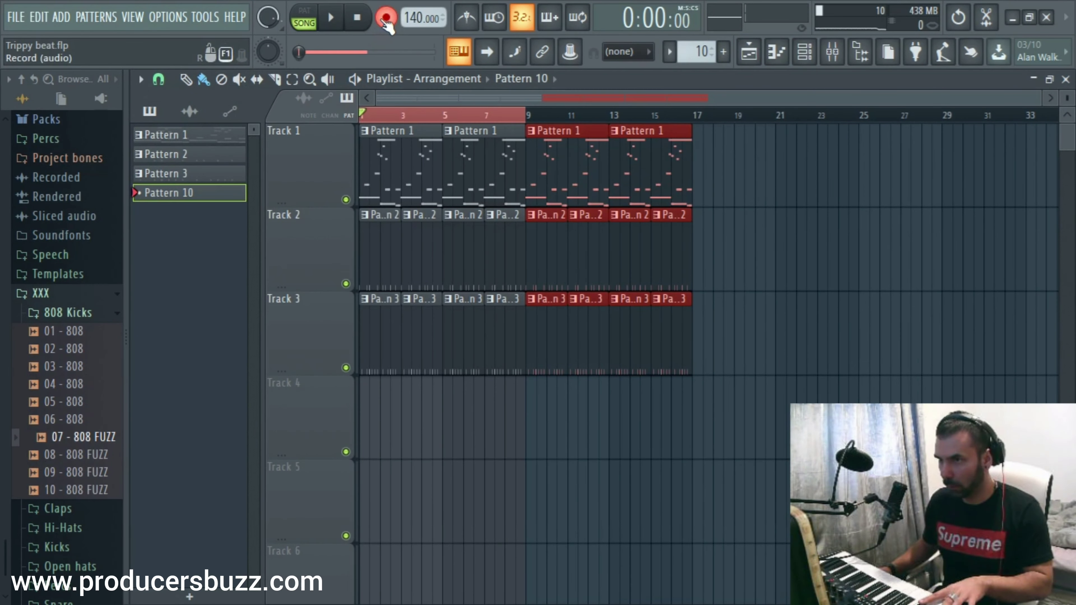
left_click(384, 22)
left_click(550, 395)
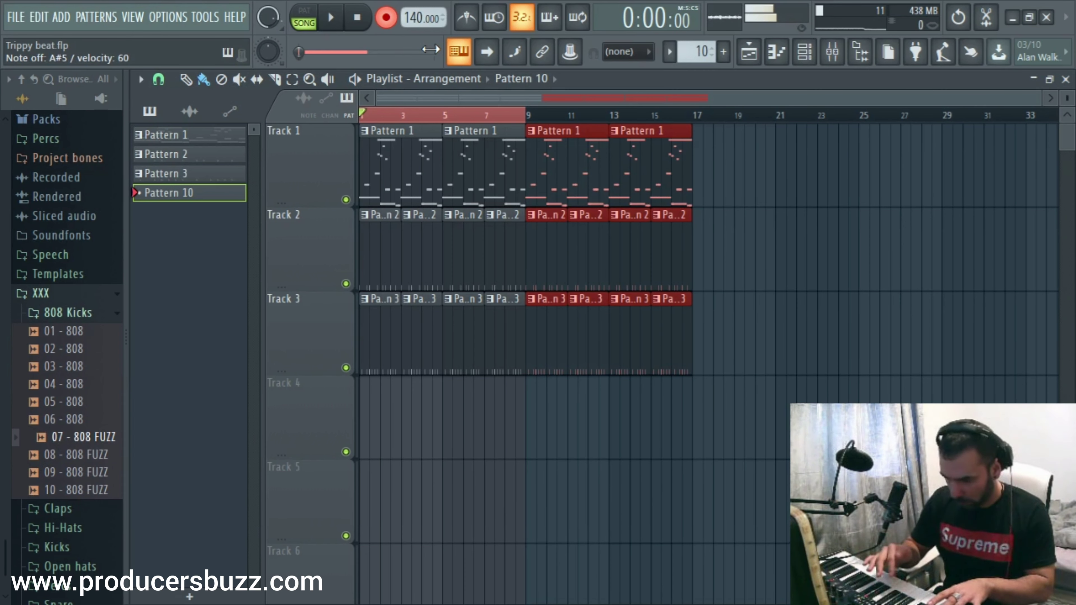
left_click(347, 22)
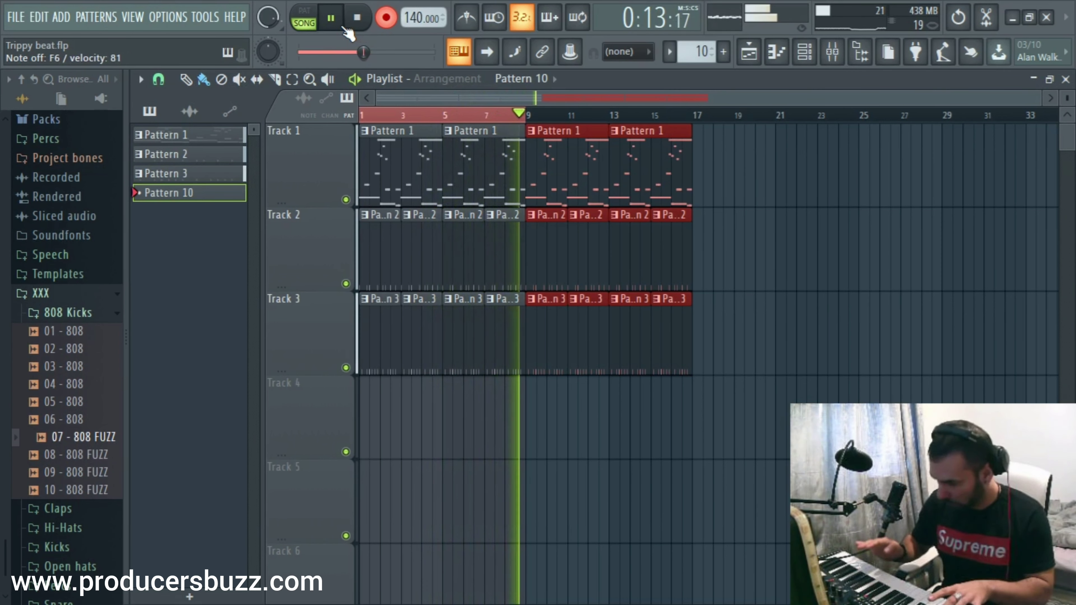
left_click(355, 19)
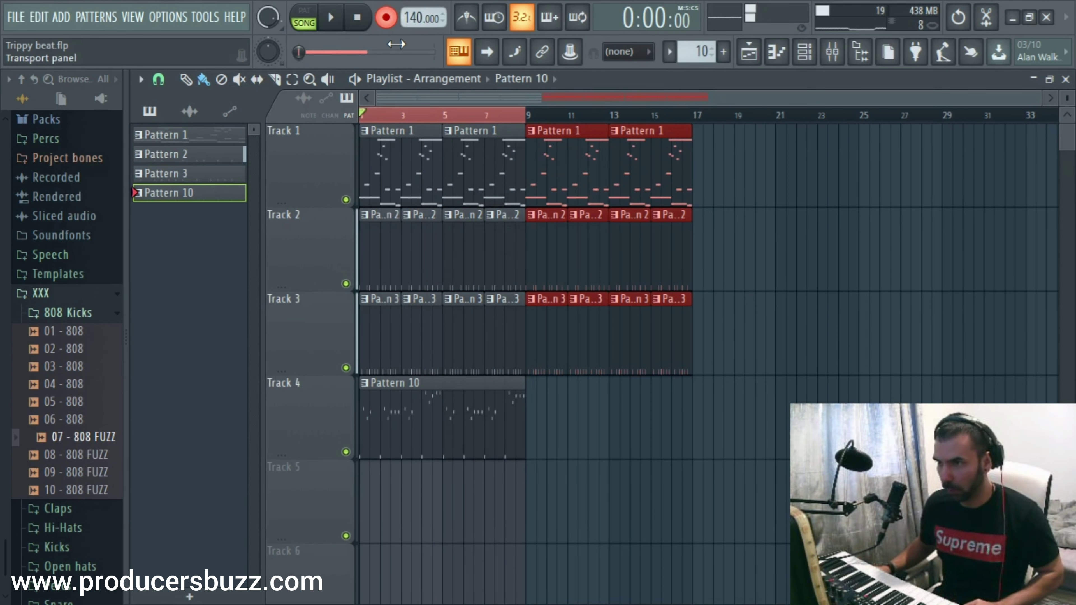
Step: Duplicate the Pattern 10 clip on Track 4 across bars 9 to 16 and turn off recording
key("ctrl+b")
key("r")
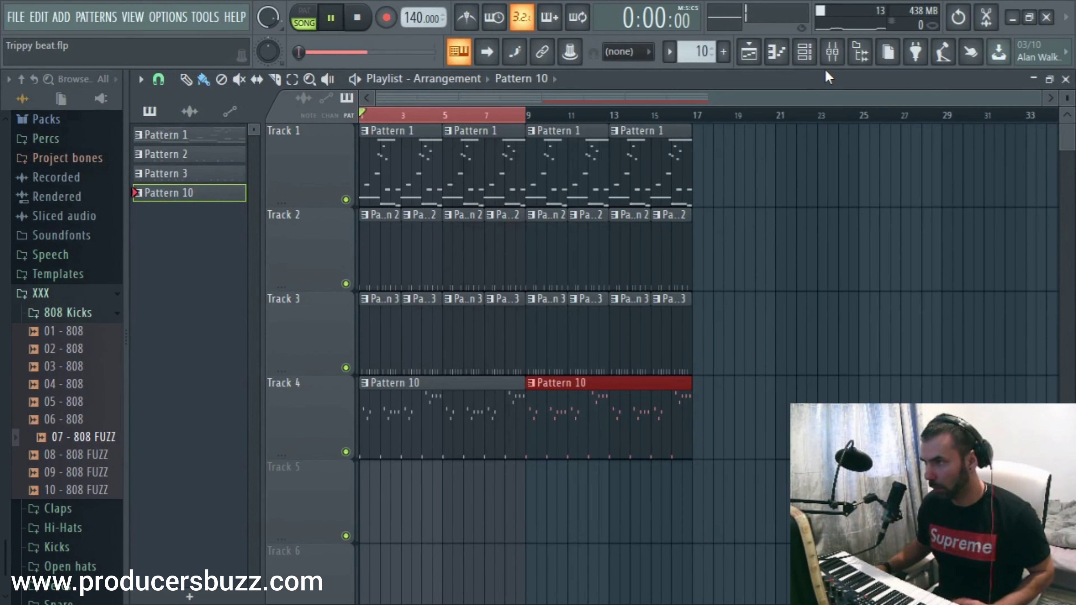
Step: Play the arrangement while zooming in on the playlist timeline and hiding the browser to widen the view
key("space")
left_click(810, 58)
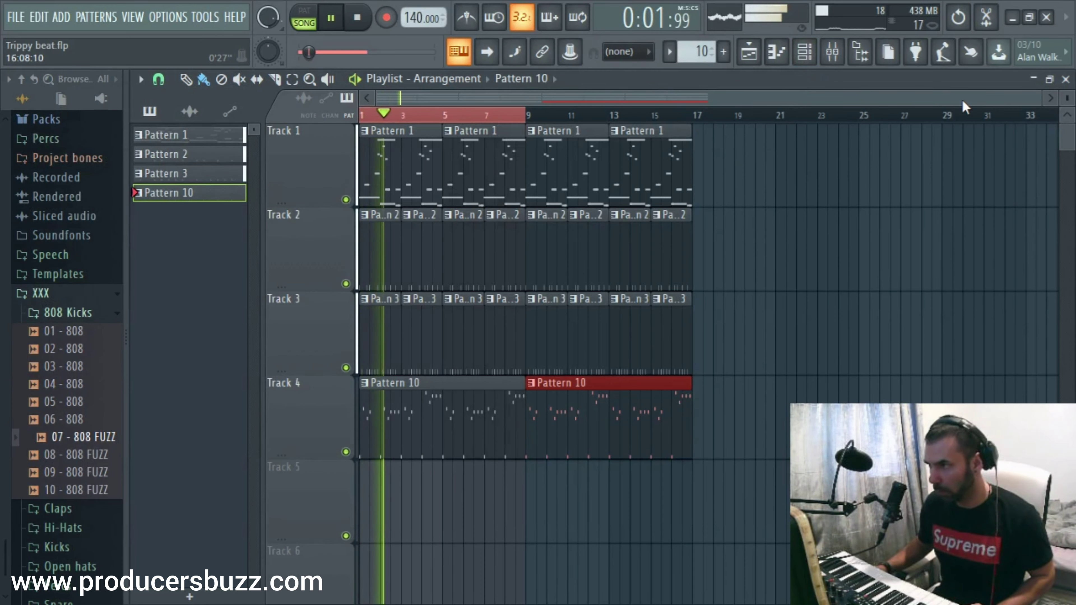
left_click_drag(1038, 99, 773, 98)
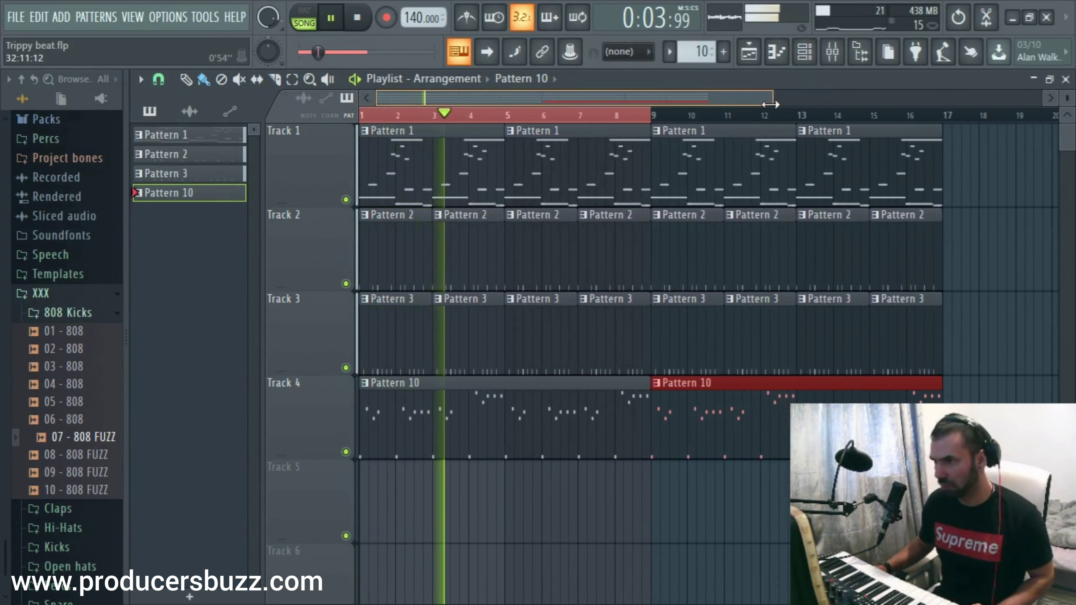
left_click_drag(125, 212, 8, 208)
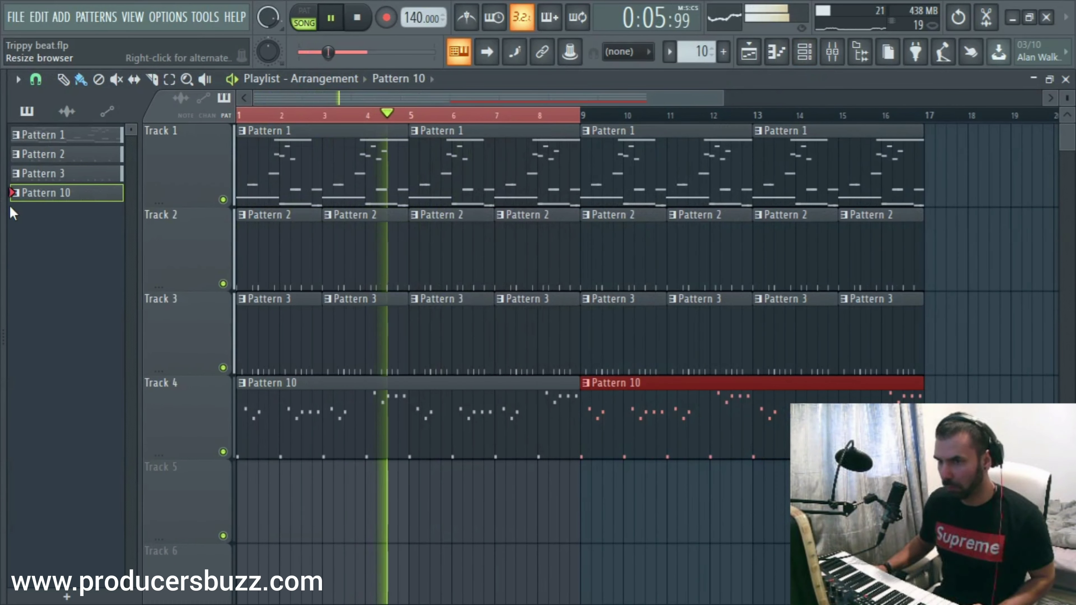
Step: Solo the FLEX #2 channel and play the arrangement to hear it alone
left_click(832, 52)
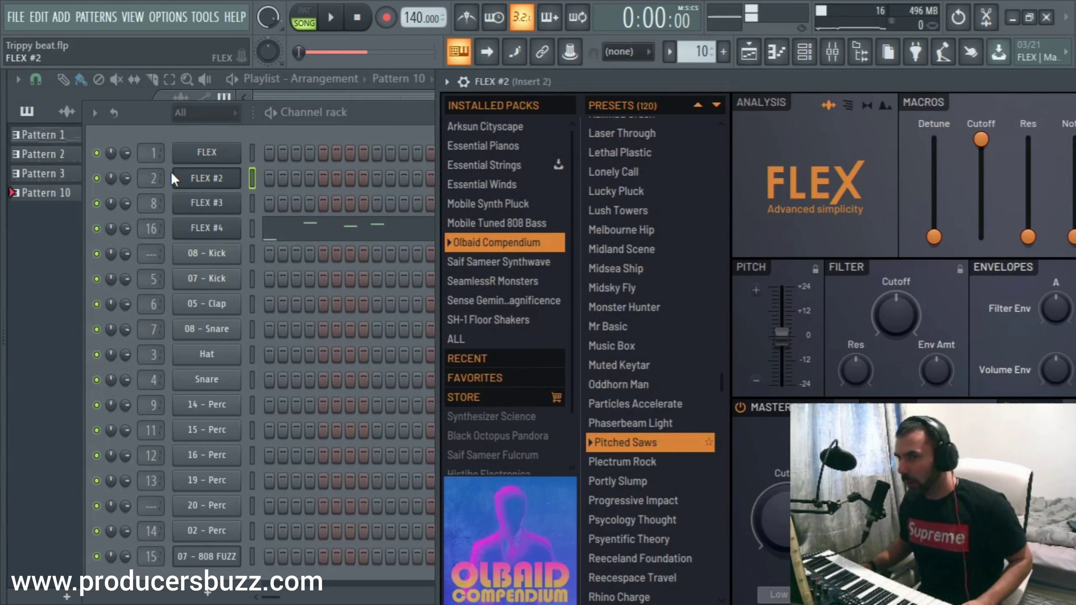
right_click(97, 178)
key("space")
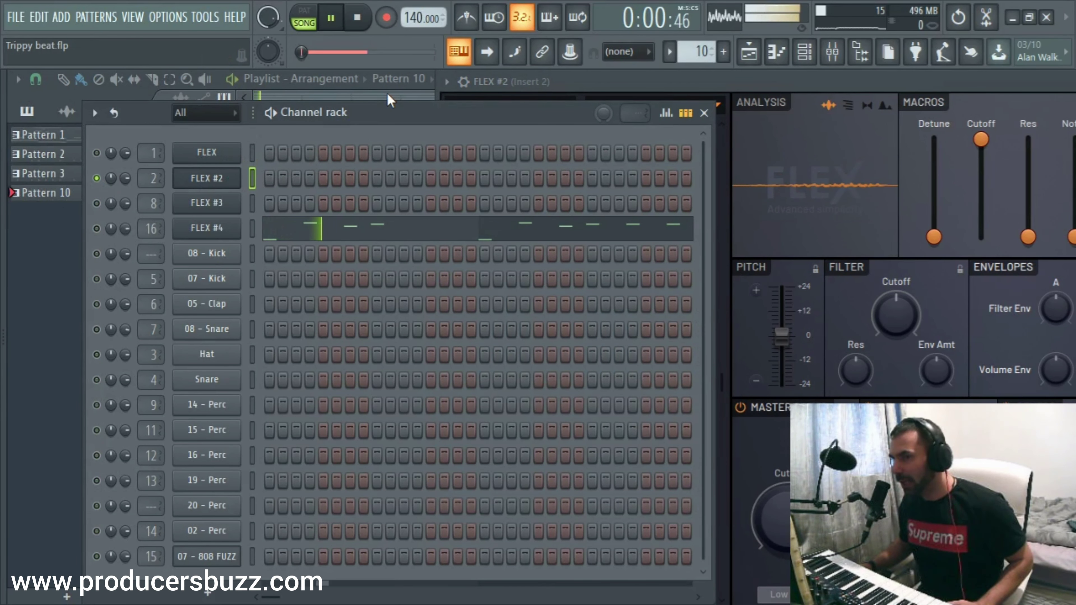
Step: Switch to Pattern 1 and open the FLEX #2 instrument
left_click(723, 51)
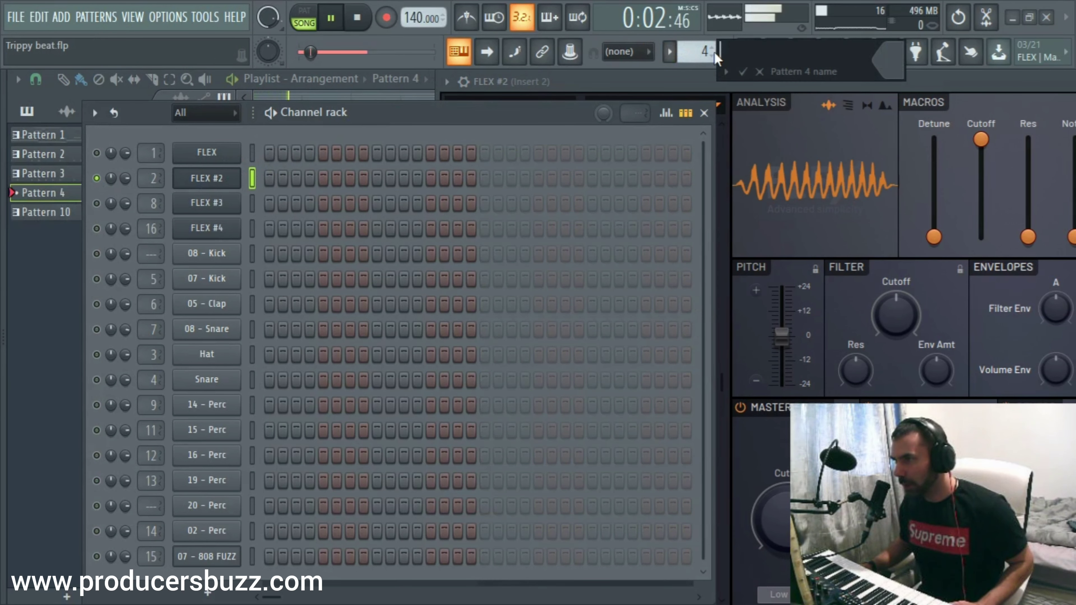
left_click(743, 72)
left_click_drag(704, 52, 703, 67)
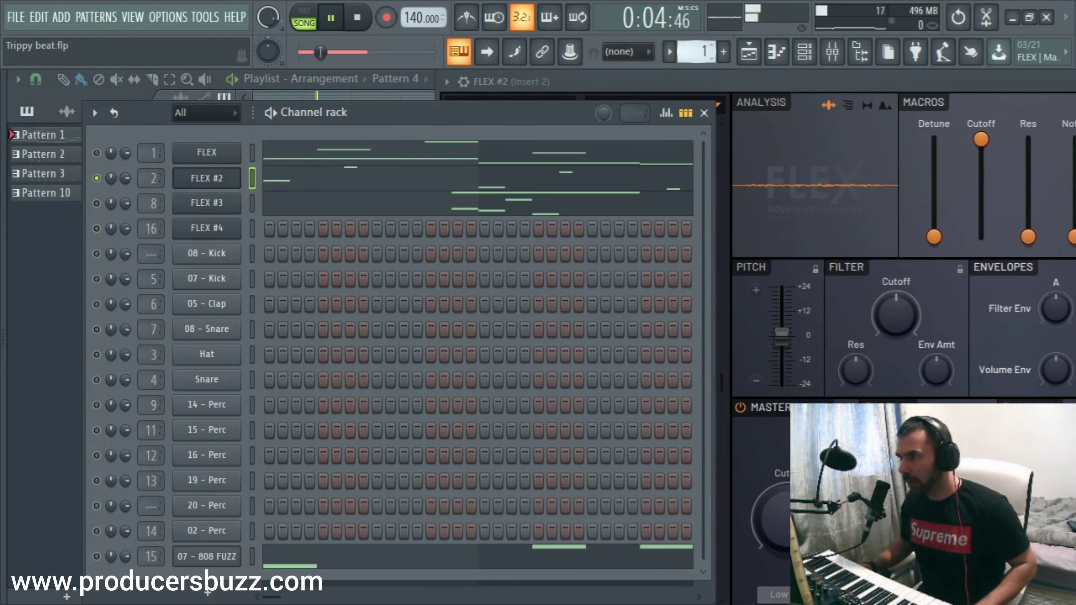
left_click(229, 176)
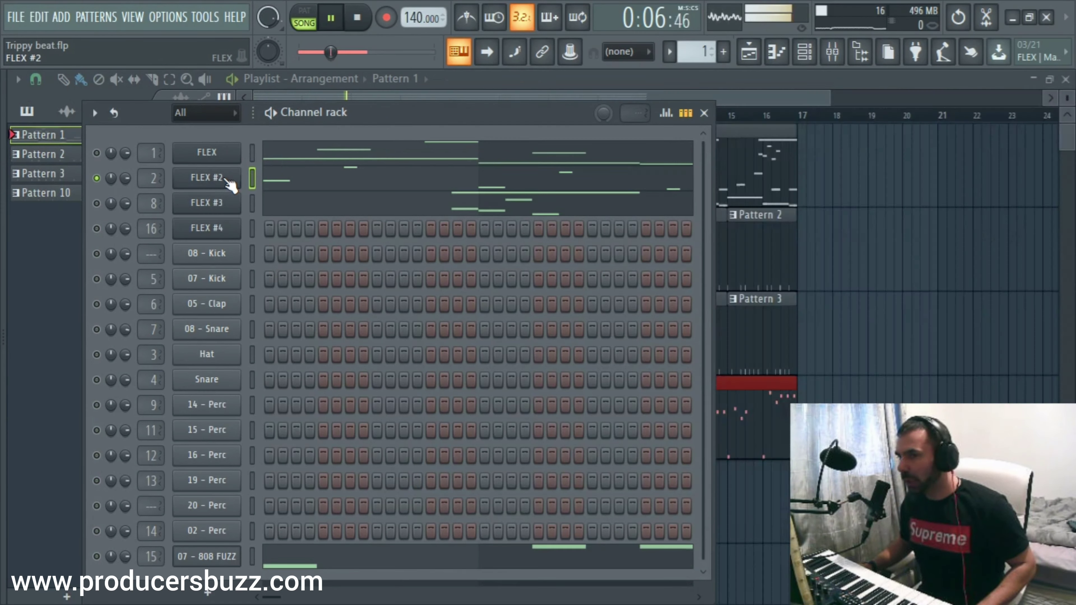
left_click(237, 177)
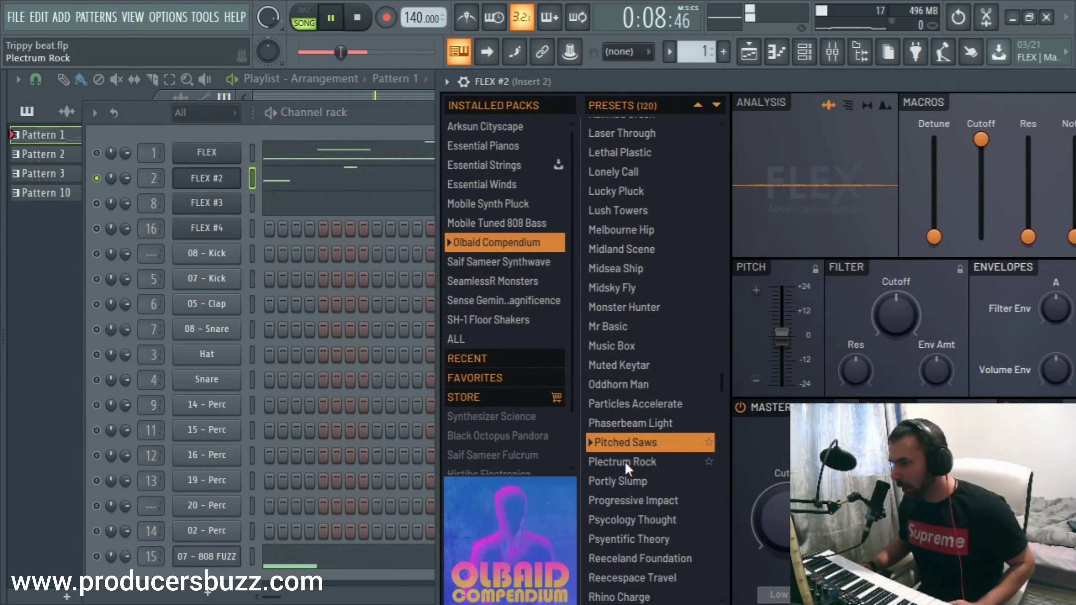
Step: Unsolo FLEX #2 and load the Plectrum Rock preset from the Olbaid Compendium pack into it
right_click(98, 178)
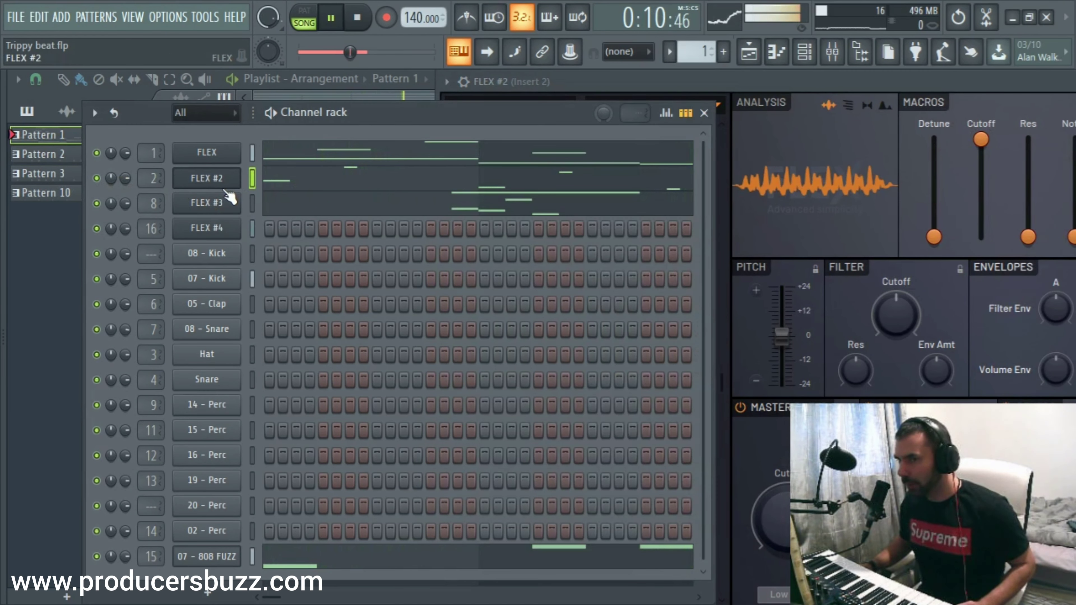
left_click(223, 178)
left_click(224, 179)
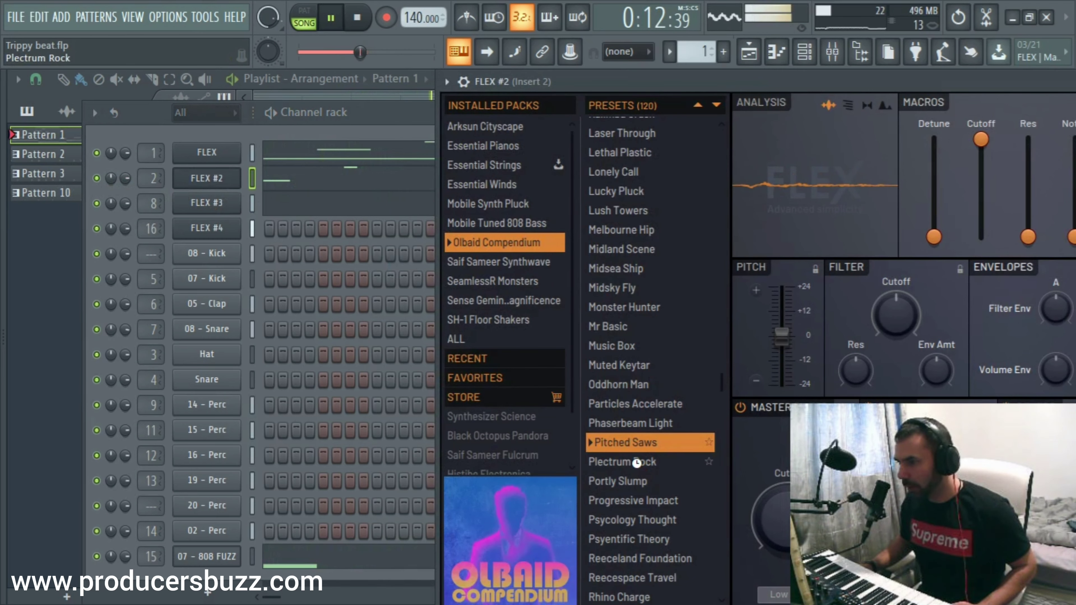
left_click(636, 463)
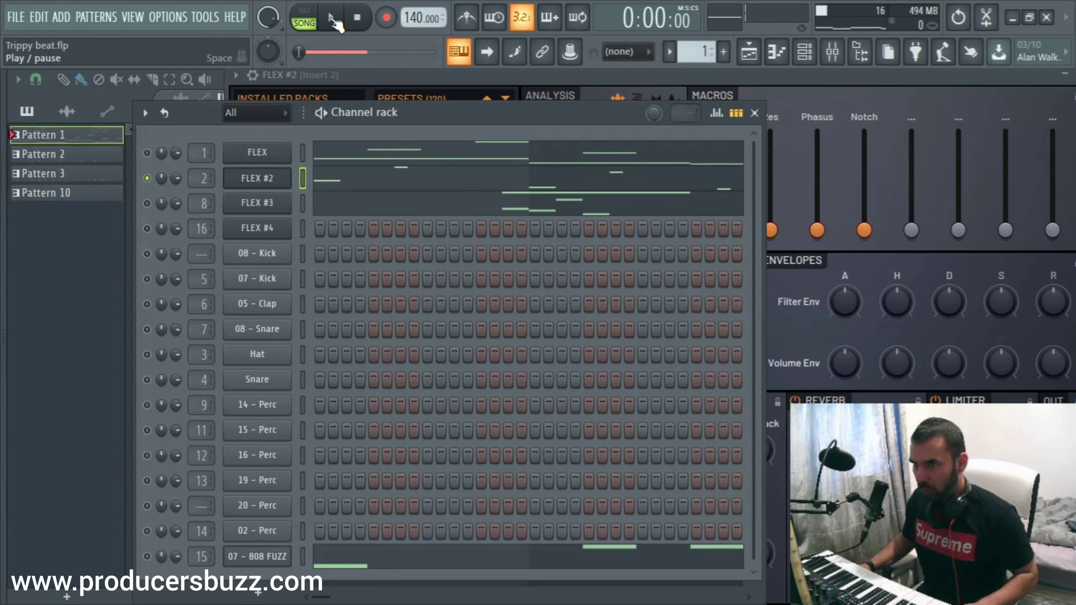
Step: Play the arrangement with FLEX #2 soloed, and restart playback with every channel audible
left_click(332, 19)
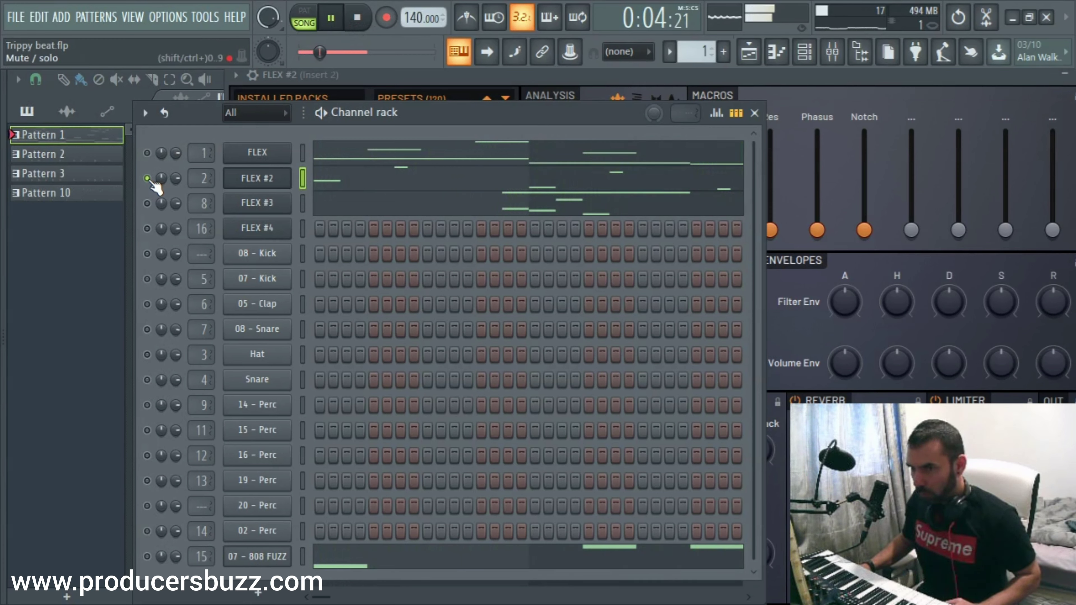
key("space")
key("space")
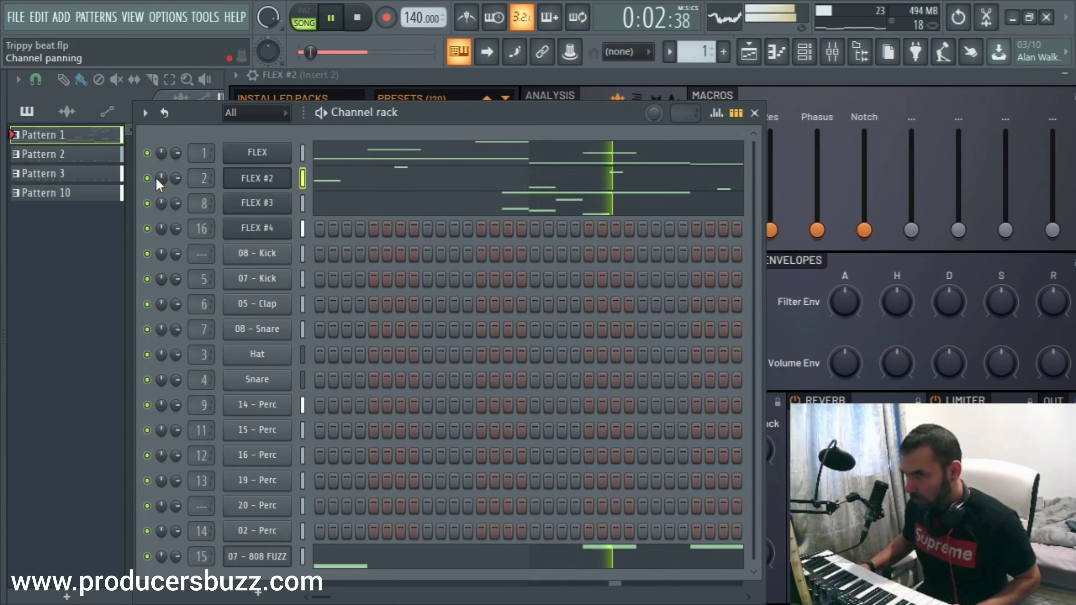
Step: Lower the mixer volume faders of Insert 1 and Insert 16 slightly
left_click(204, 178)
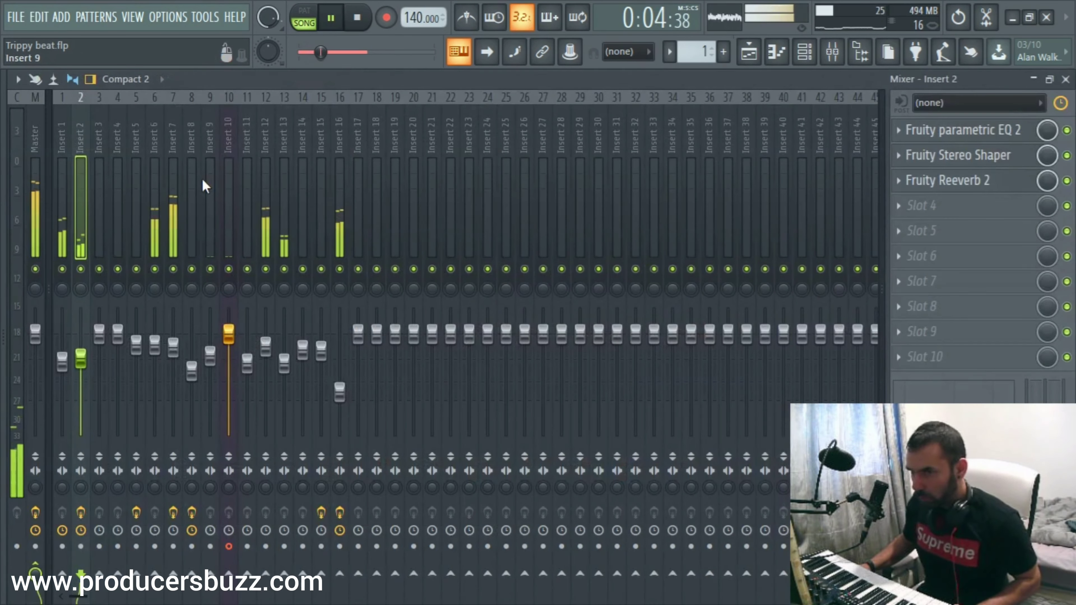
left_click_drag(63, 360, 62, 365)
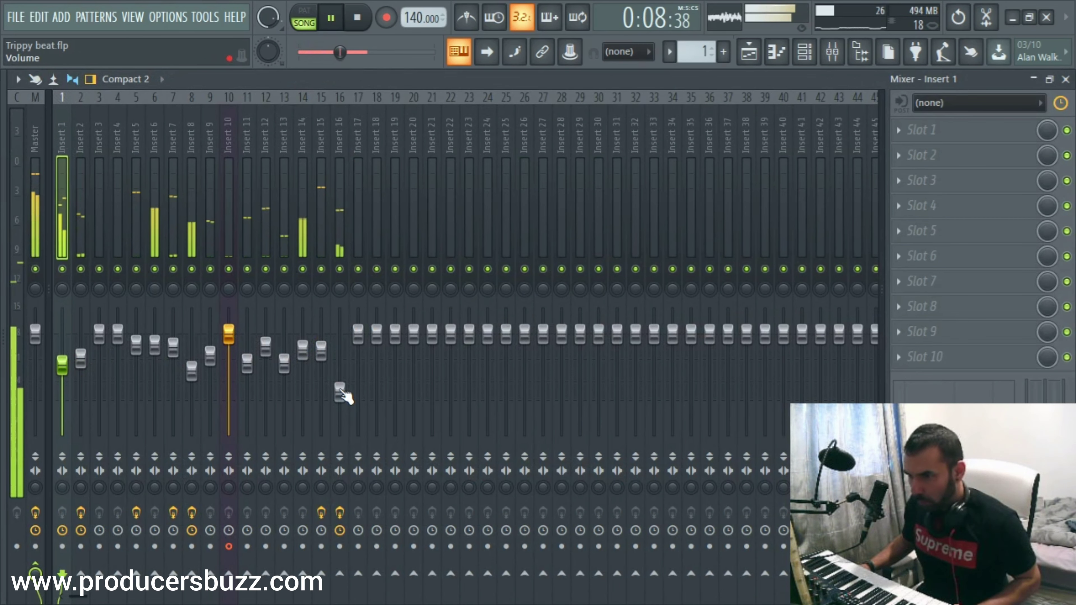
left_click_drag(341, 393, 345, 410)
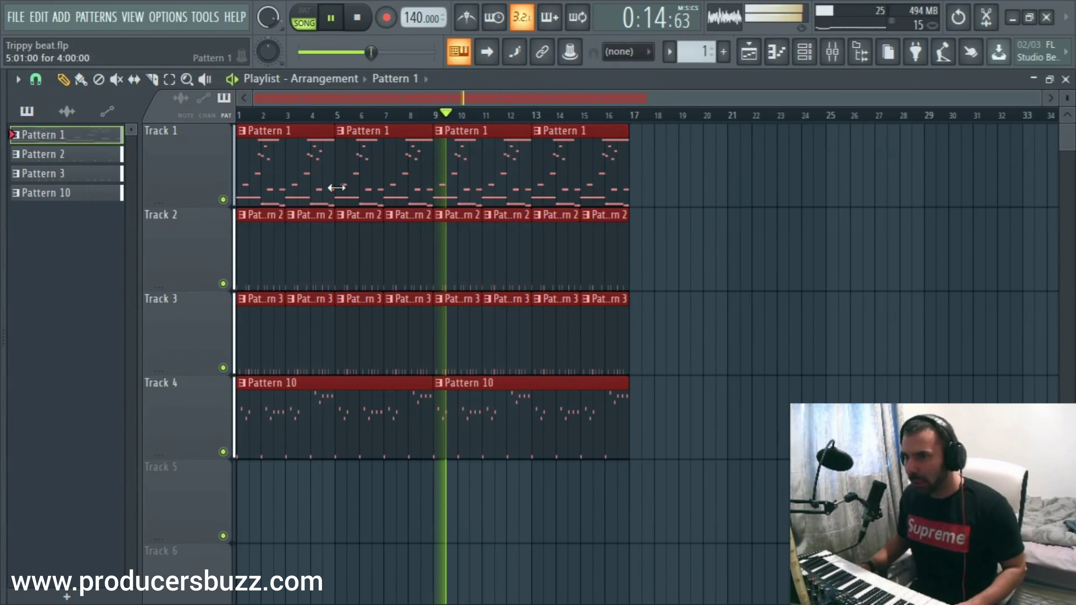
Step: Duplicate all selected playlist clips across bars 17 to 32 and restart playback
key("ctrl+b")
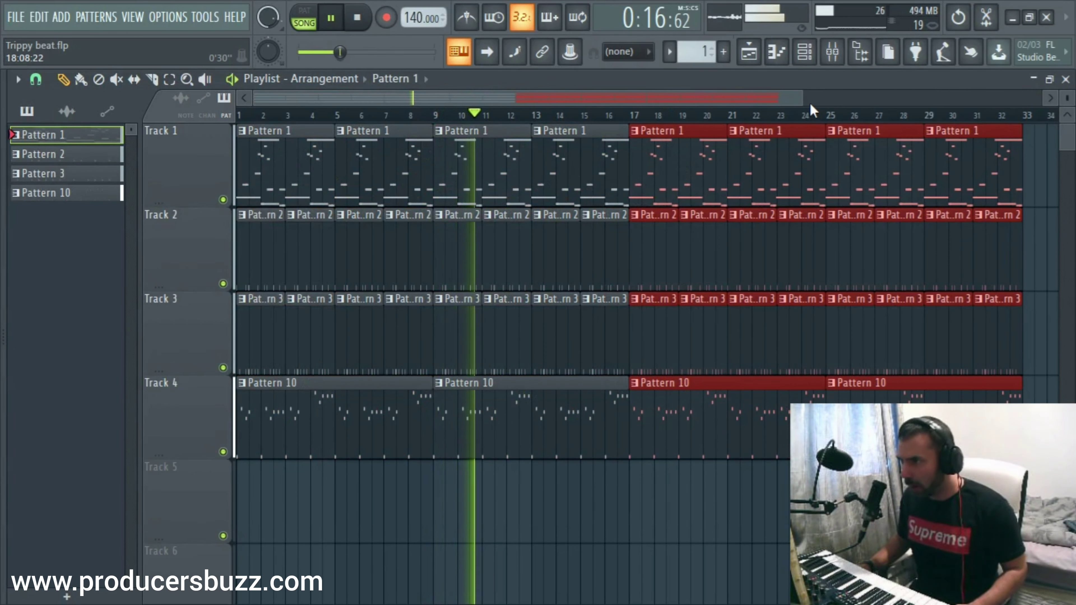
left_click_drag(800, 99, 967, 98)
key("space")
key("space")
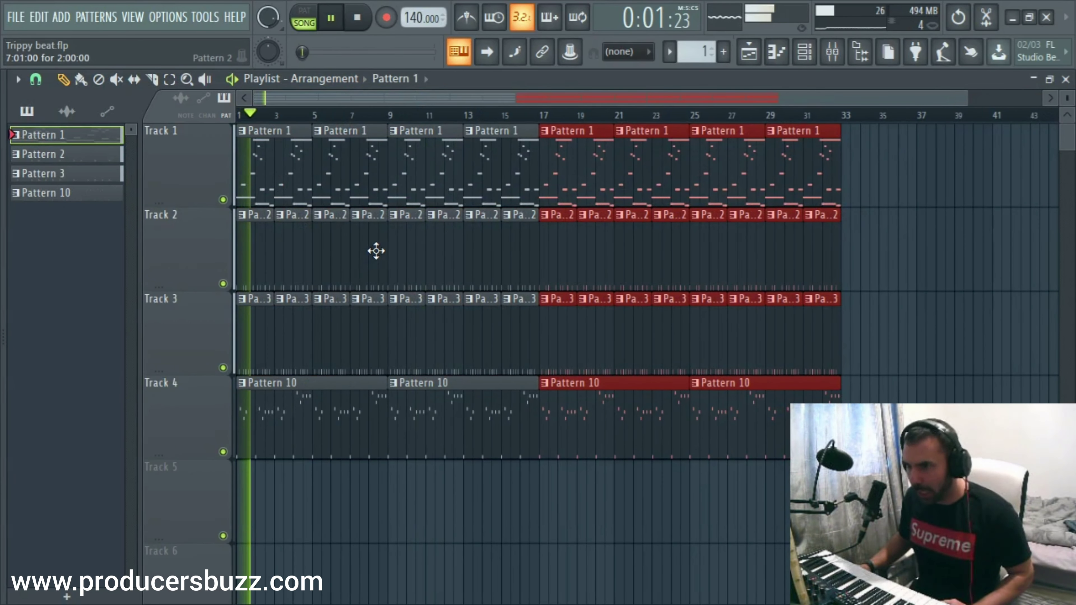
Step: Delete the clips on Tracks 2, 3 and 4 in the first eight bars, leaving only the Pattern 1 intro
right_click(375, 331)
right_click(333, 334)
right_click(294, 337)
right_click(255, 341)
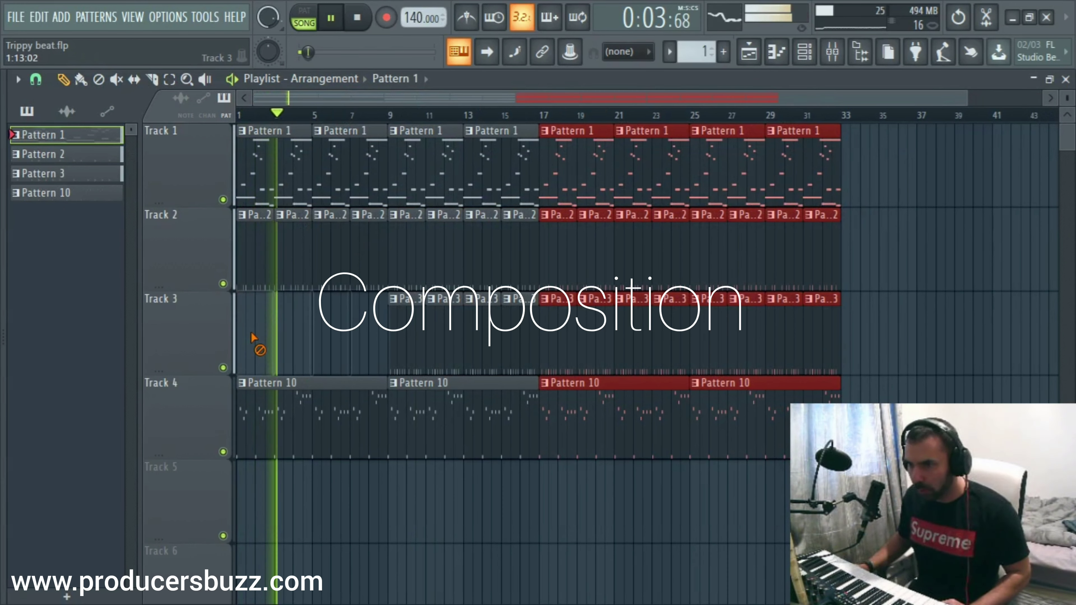
right_click(364, 251)
right_click(331, 256)
right_click(293, 260)
right_click(264, 264)
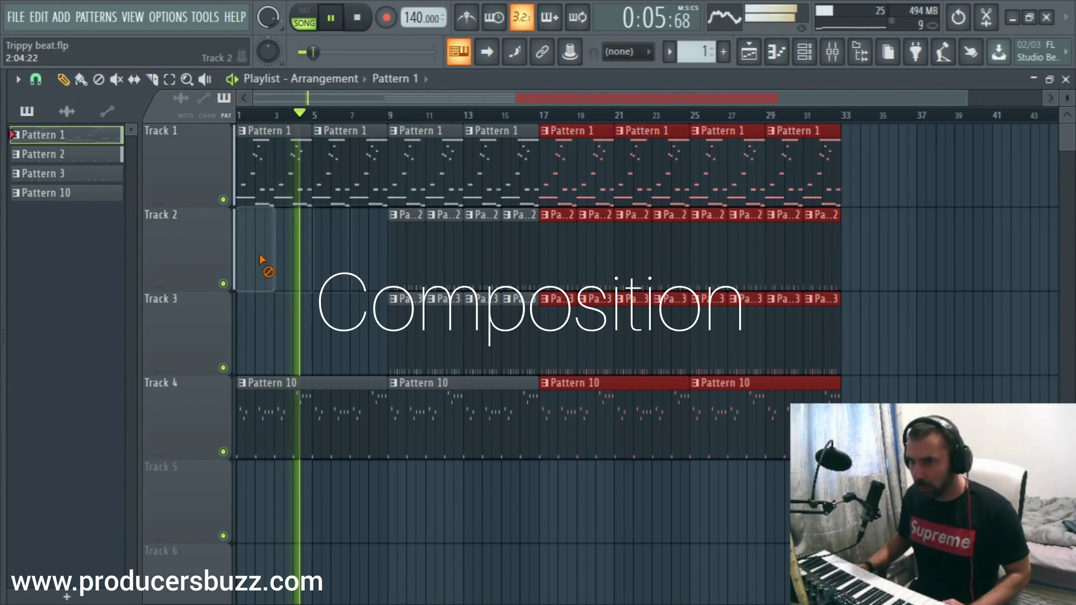
right_click(334, 383)
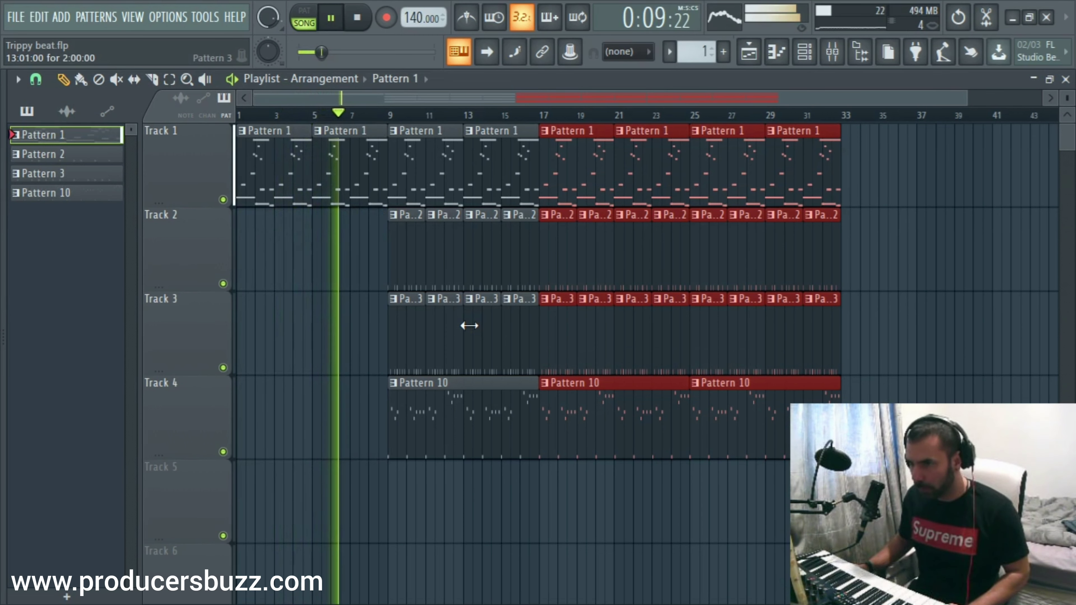
Step: Deselect the playlist clips and clone Pattern 1 as a new pattern
left_click(414, 145)
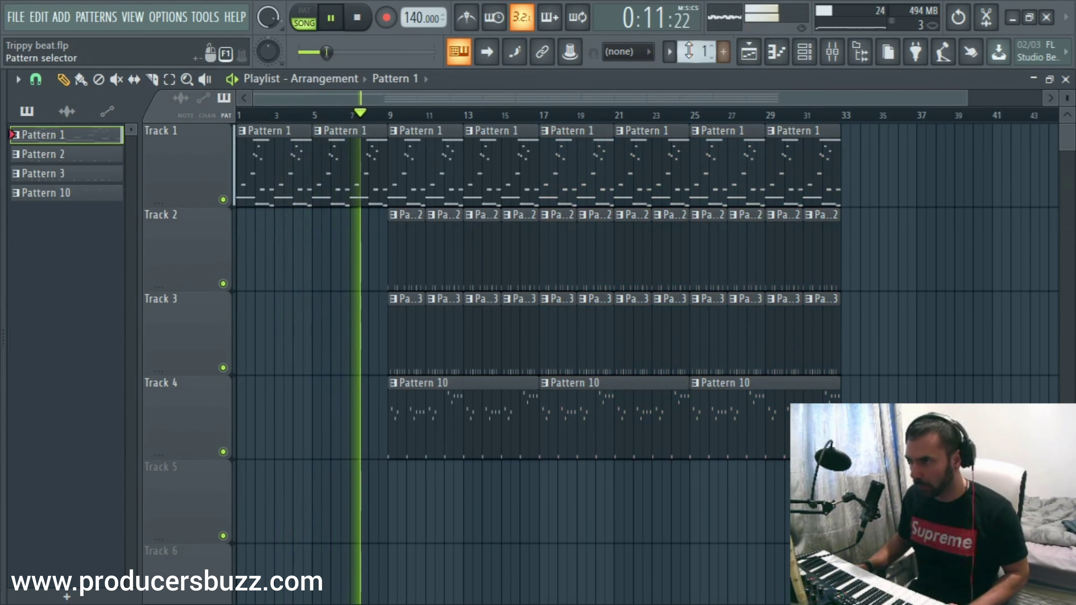
left_click(698, 52)
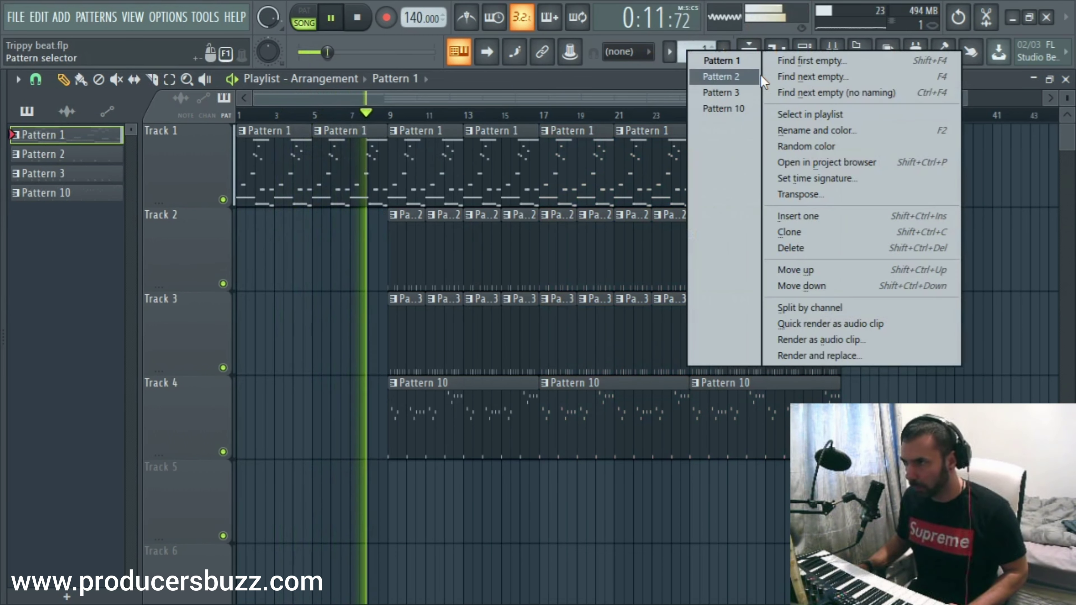
left_click(815, 230)
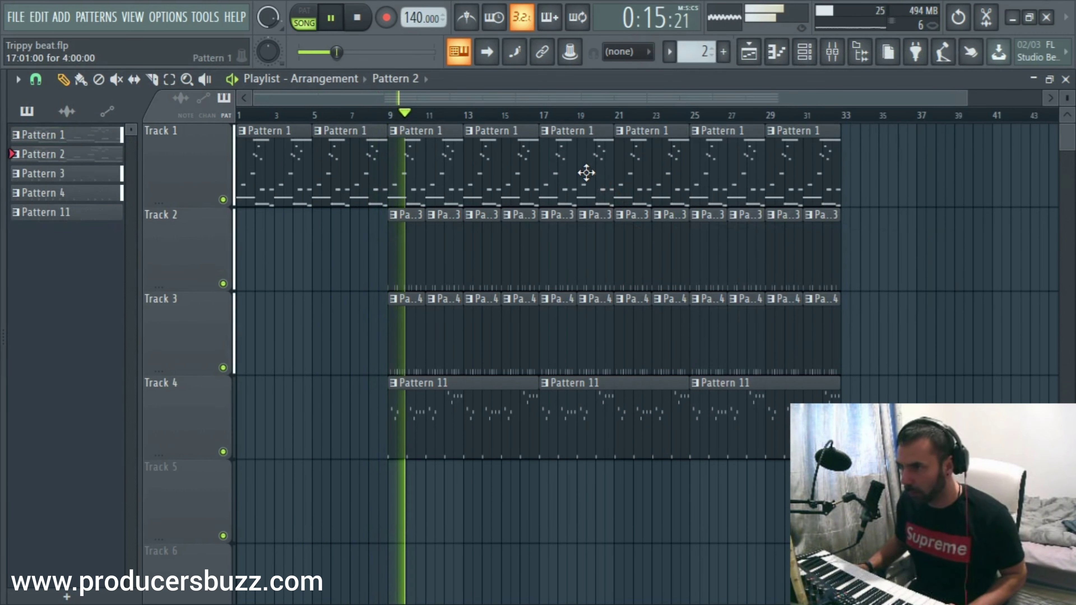
Step: Replace the four Pattern 1 clips on Track 1 across bars 17 to 32 with the cloned Pattern 2
right_click(586, 173)
left_click(554, 173)
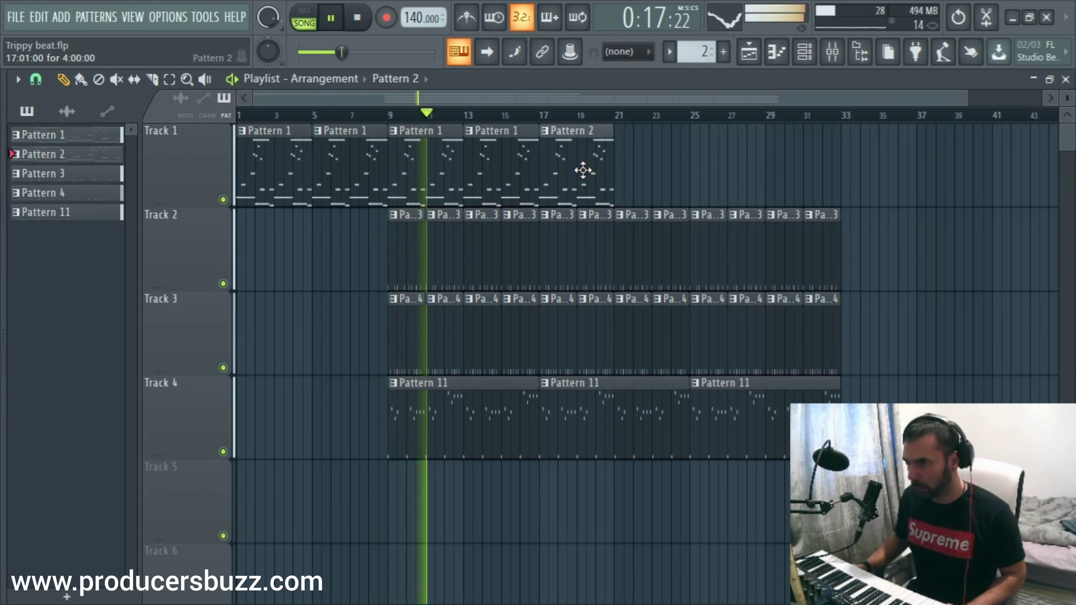
left_click(632, 159)
left_click(696, 154)
left_click(773, 157)
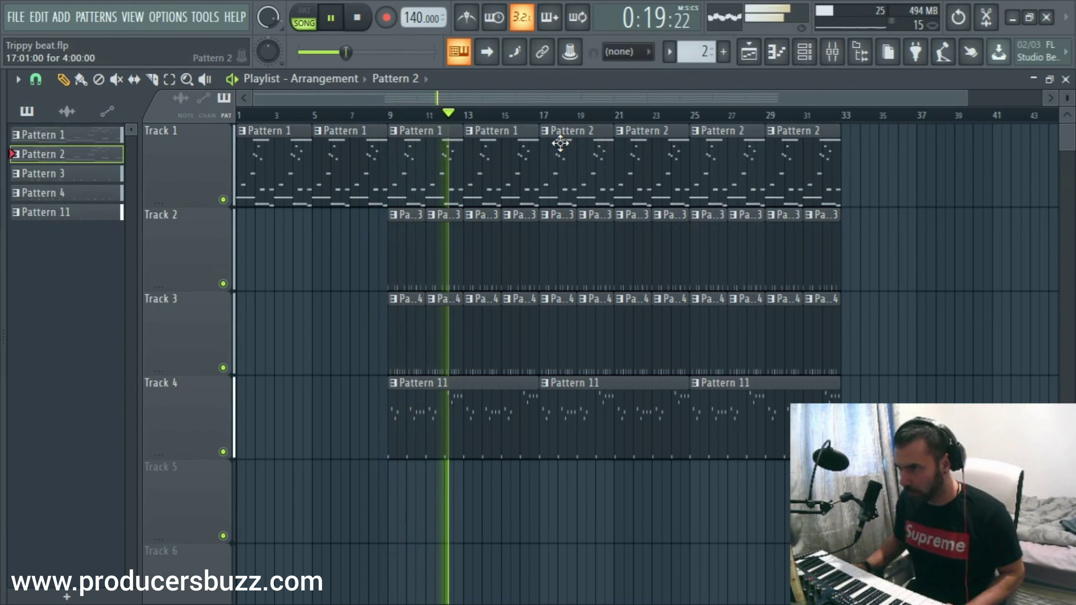
Step: Remove the FLEX #3 and FLEX #2 notes from Pattern 2 in the channel rack
left_click(805, 54)
left_click(805, 55)
left_click(805, 55)
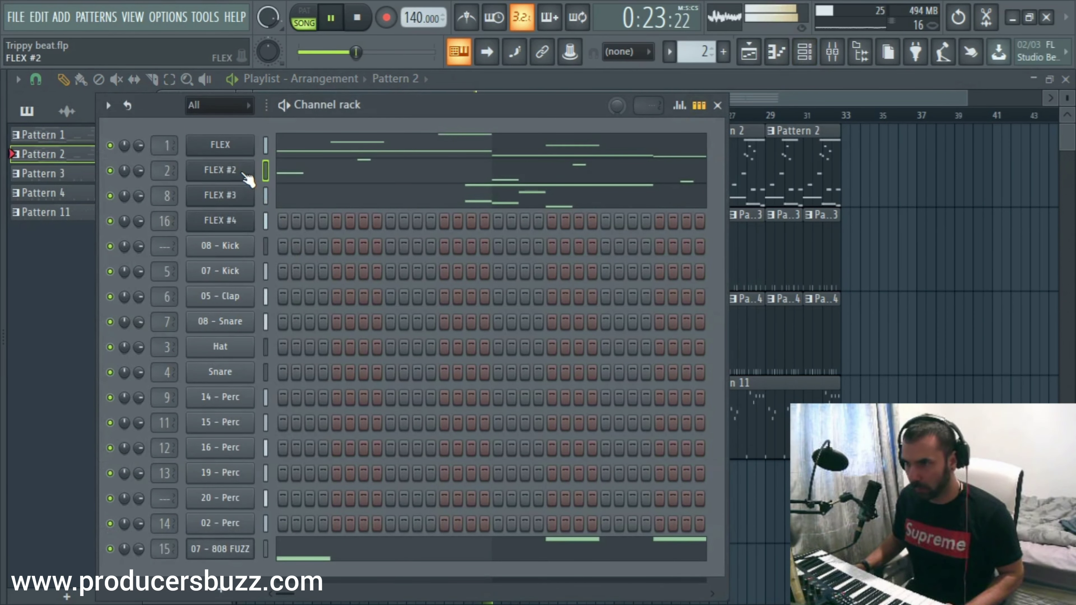
right_click(250, 193)
left_click(436, 197)
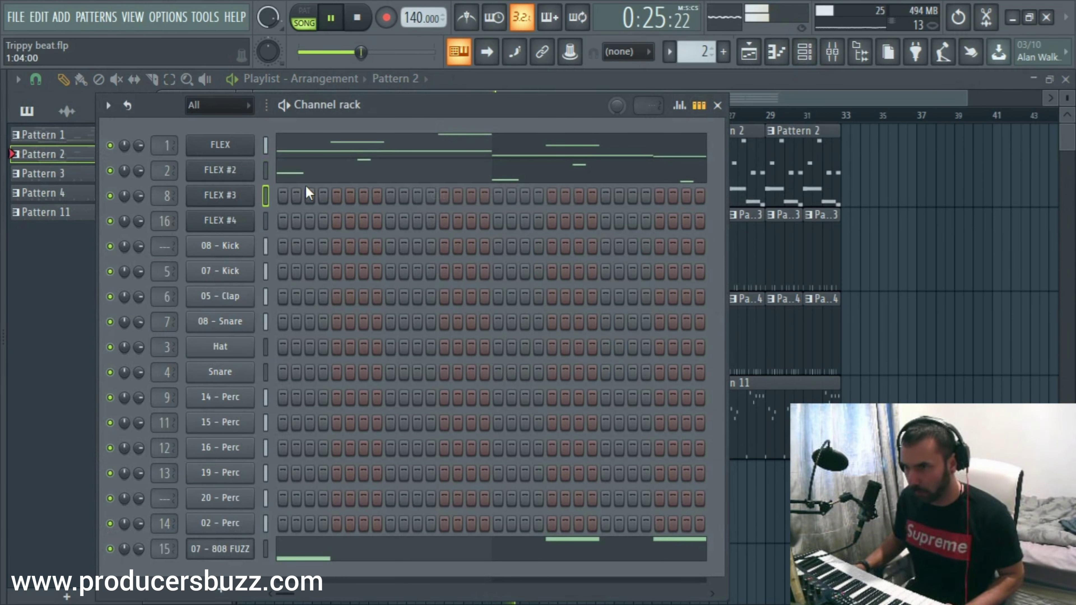
right_click(256, 164)
left_click(439, 173)
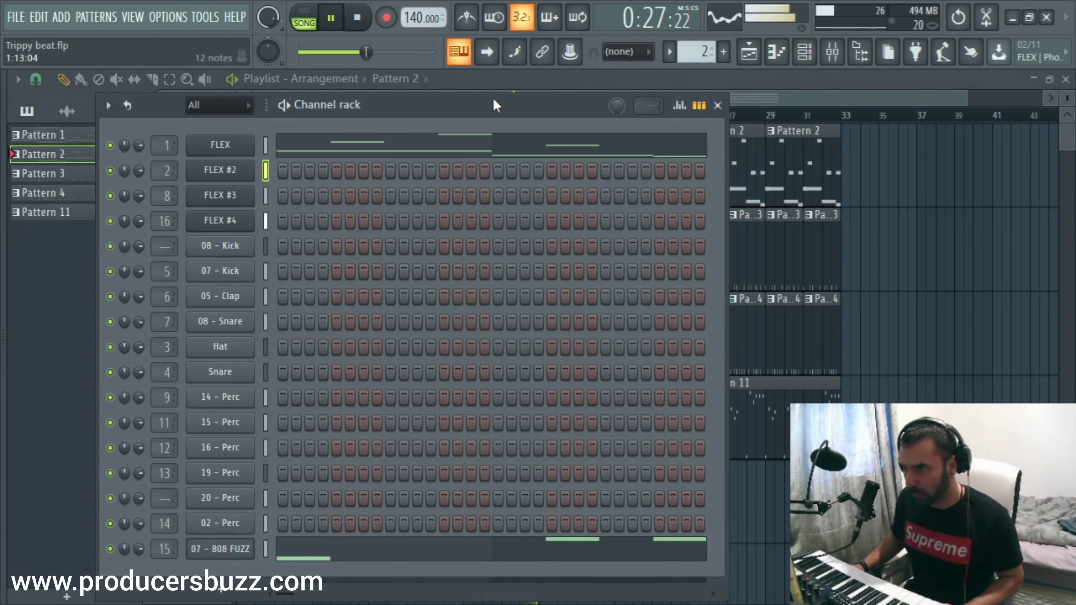
Step: Return to the playlist and play the arrangement from the end of bar 16 and from bar 10 to hear the transition
left_click_drag(494, 102, 529, 242)
left_click(511, 97)
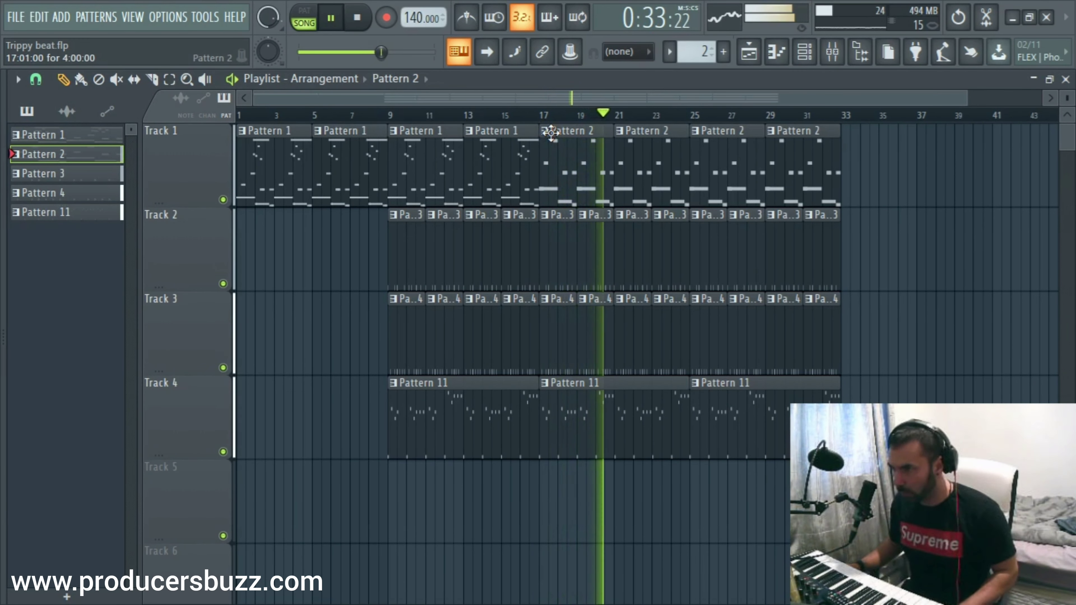
left_click(533, 114)
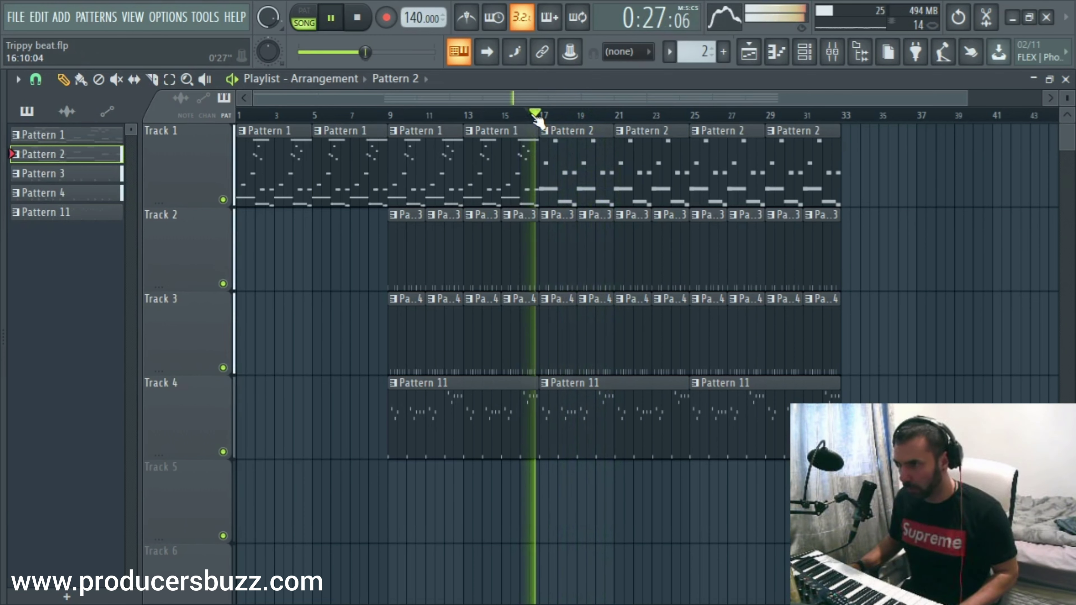
left_click(418, 115)
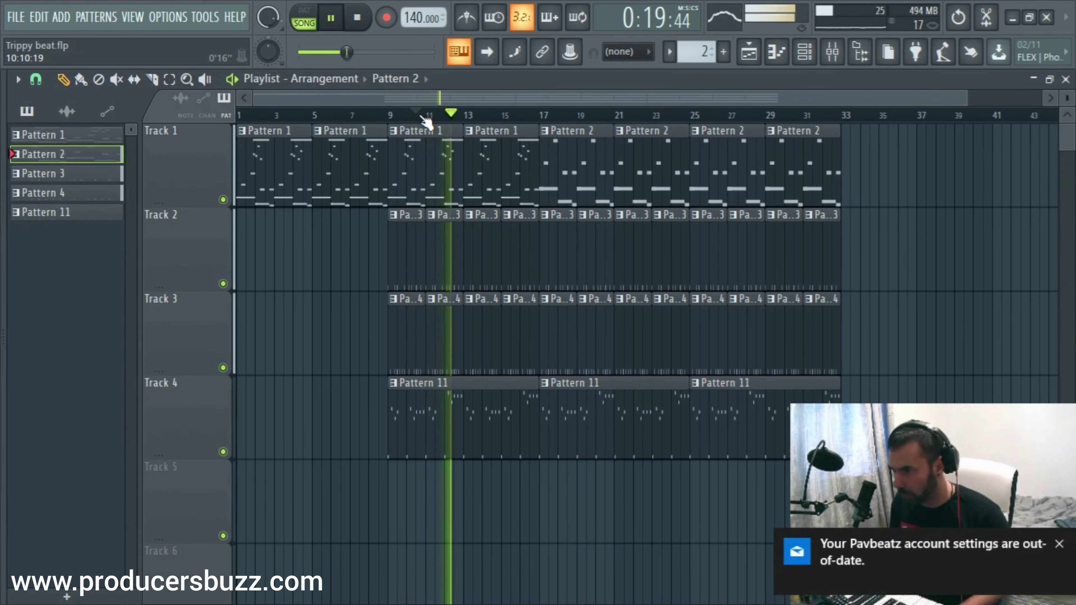
left_click(1059, 544)
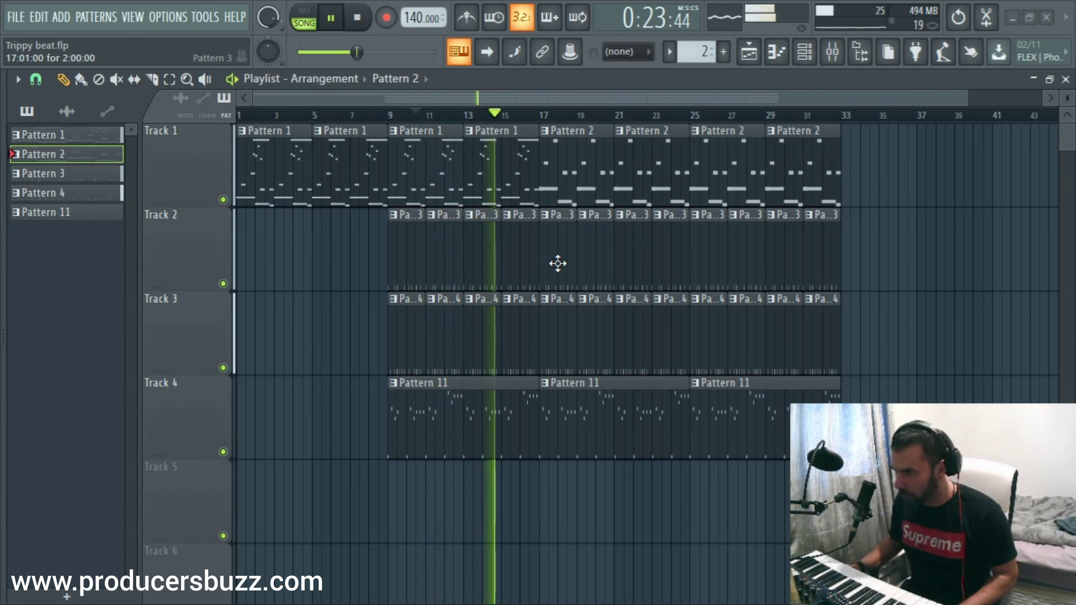
Step: Delete the four Pattern 4 clips on Track 3 across bars 17 to 24
right_click(560, 342)
right_click(587, 339)
right_click(633, 335)
right_click(661, 328)
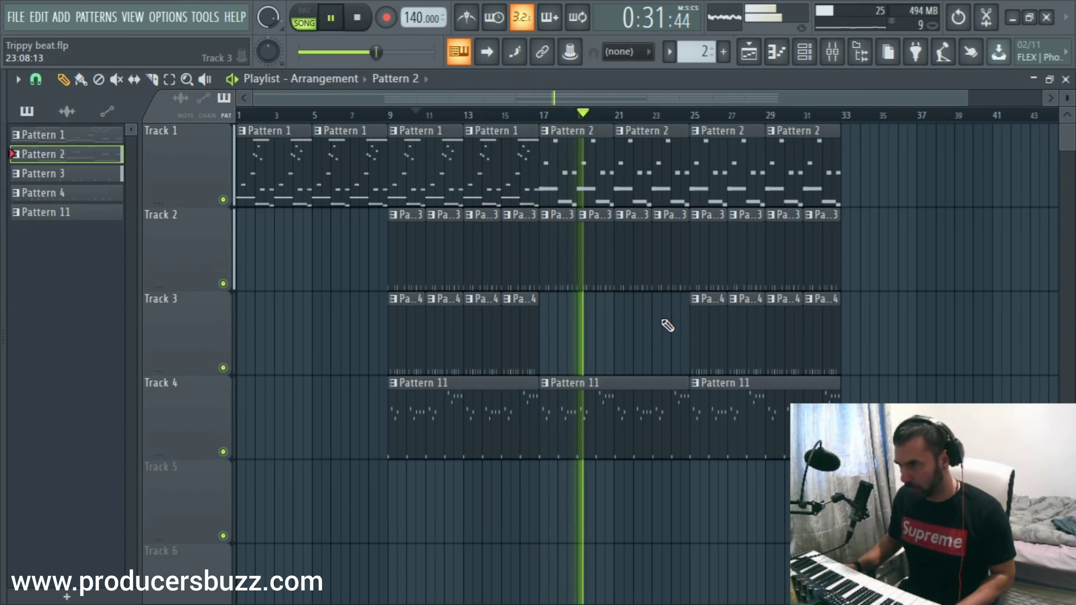
Step: Delete the two Pattern 11 clips on Track 4 across bars 17 to 32
left_click_drag(967, 98, 991, 99)
right_click(568, 426)
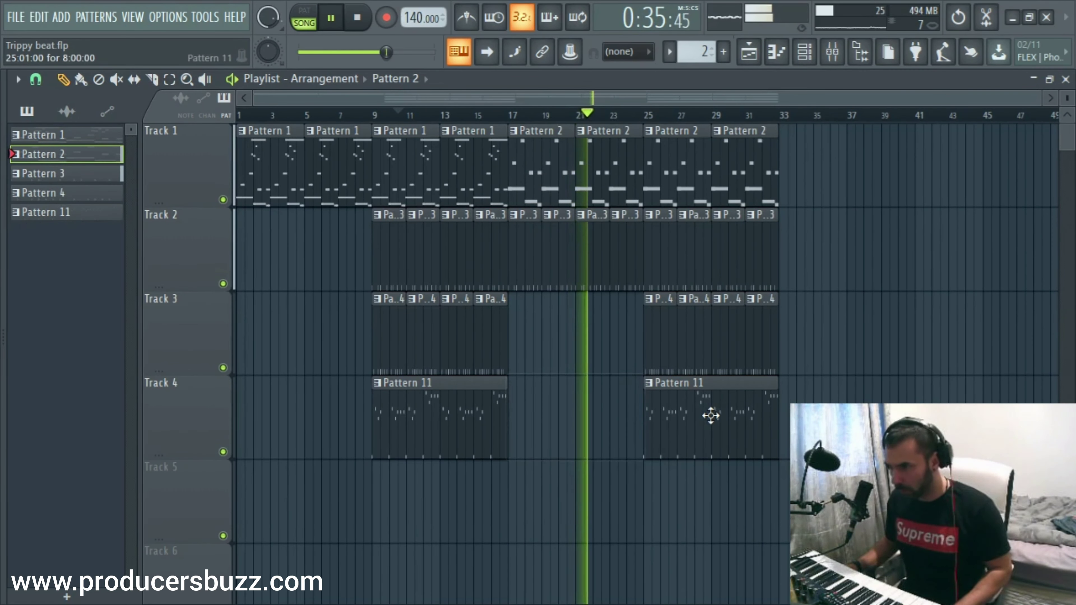
right_click(708, 414)
Step: Refill Track 3 with four Pattern 4 clips across bars 17 to 24 and play the arrangement from just before bar 9
left_click(644, 315)
left_click(511, 322)
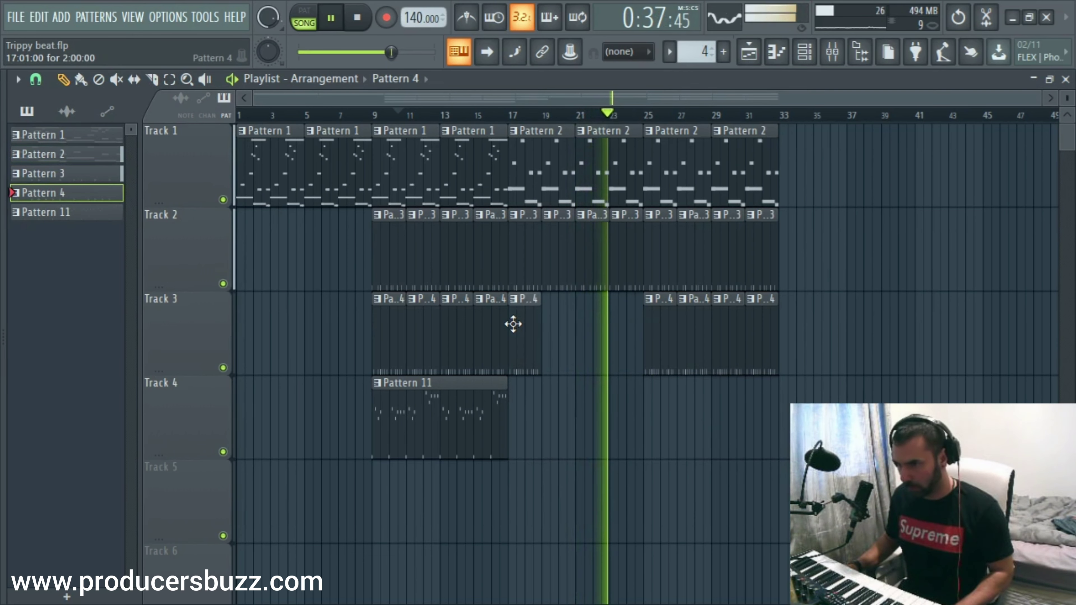
left_click(551, 333)
left_click(369, 117)
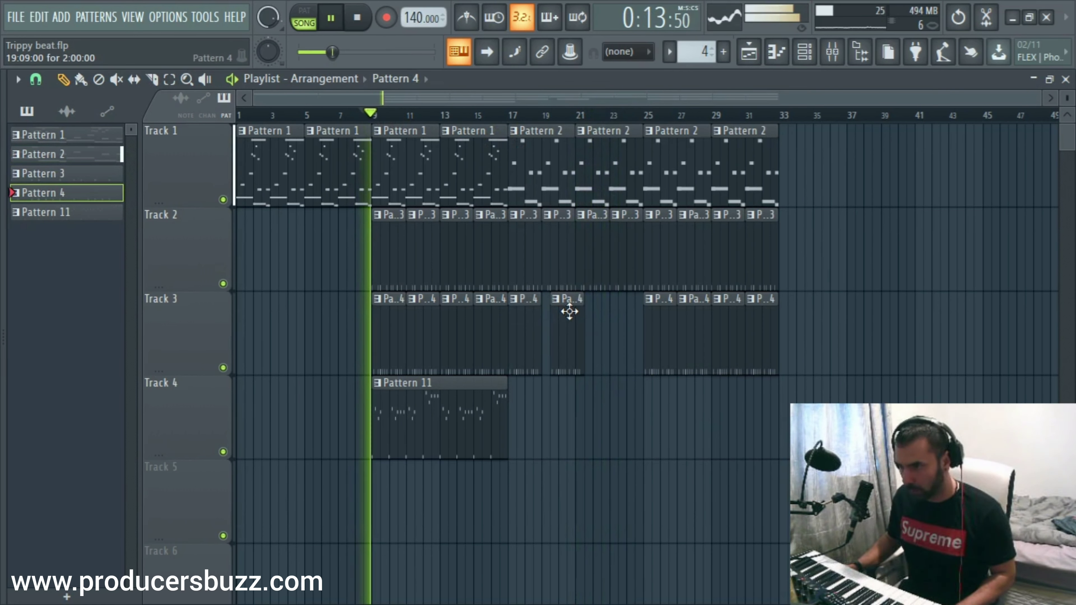
left_click_drag(569, 311, 555, 317)
left_click(578, 320)
left_click(615, 327)
left_click(615, 327)
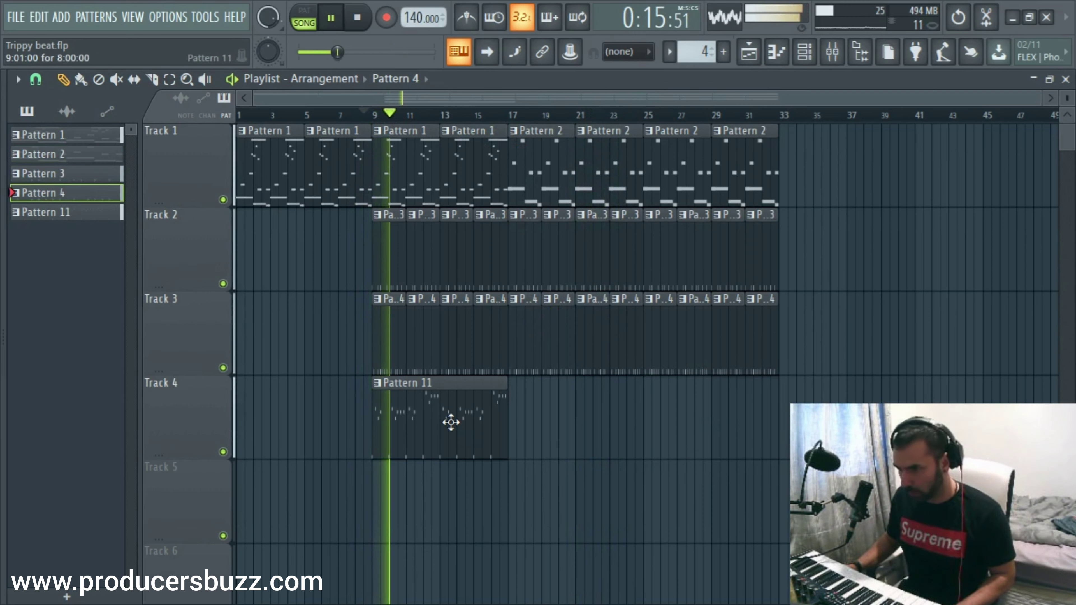
Step: Add a Pattern 11 clip on Track 4 at bar 1 and save the project while playing from the start
left_click(449, 420)
left_click(264, 409)
left_click(355, 20)
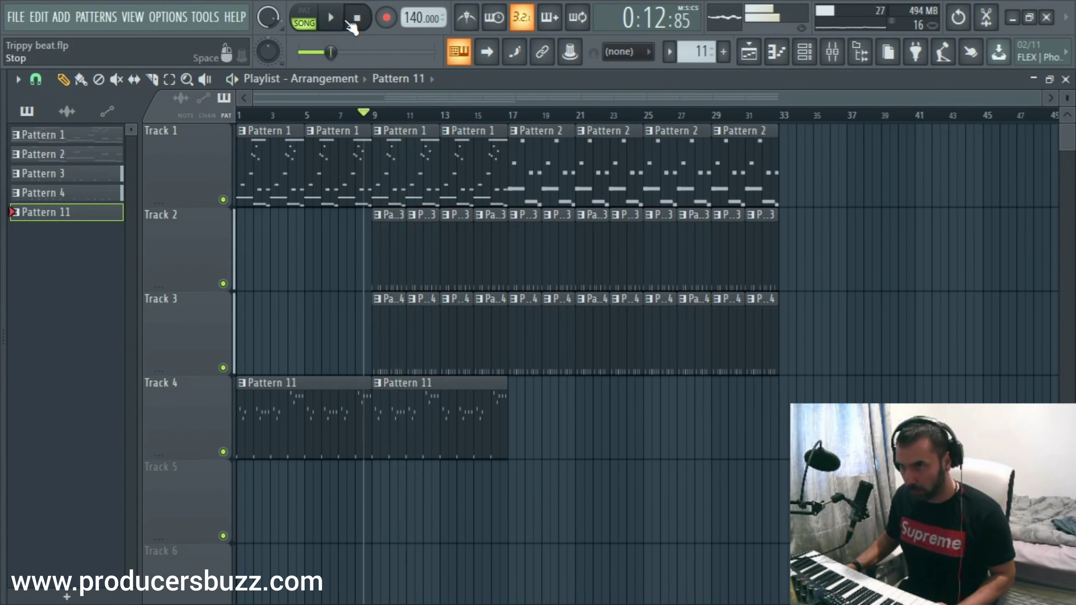
left_click(355, 20)
left_click(334, 21)
left_click(15, 17)
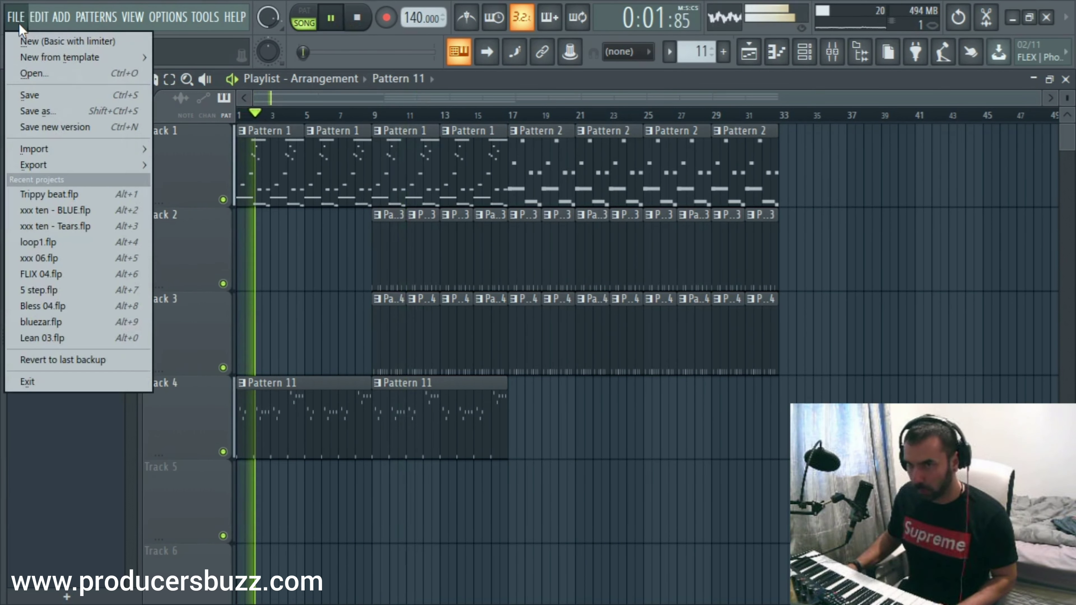
left_click(39, 95)
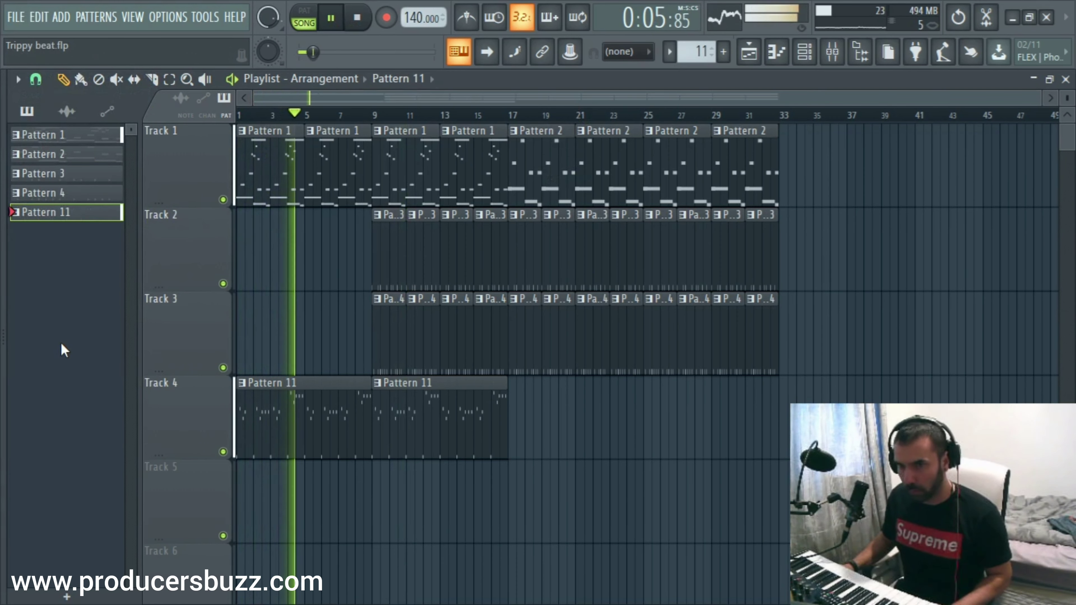
Step: Find 01 - Open Hat in the XXX kit's Open hats folder and place it on Track 5 at bar 9
left_click_drag(5, 216, 136, 230)
left_click(70, 313)
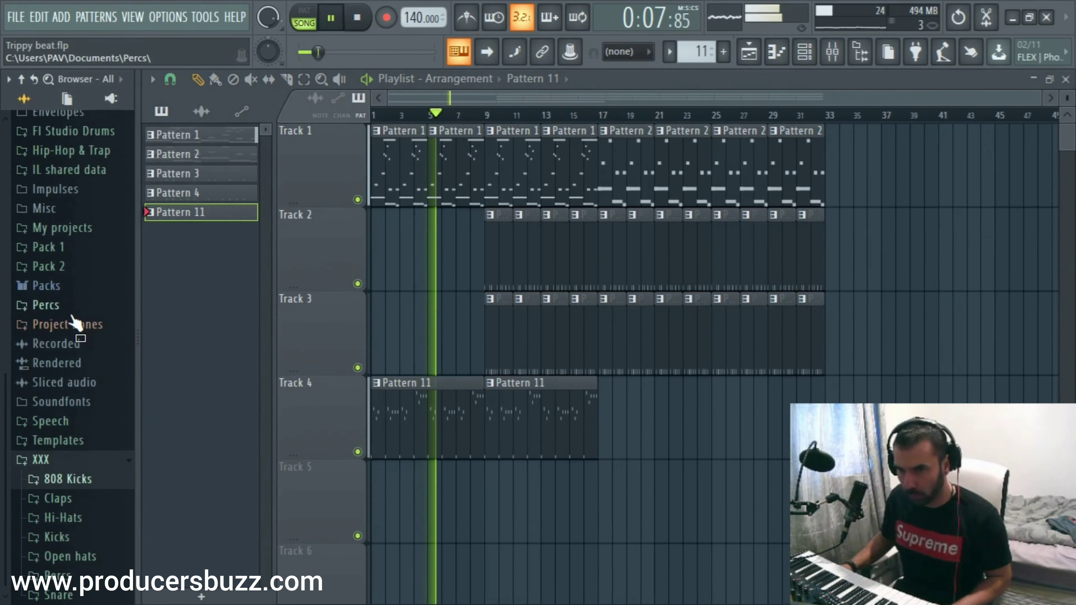
left_click(95, 556)
left_click_drag(98, 545, 490, 505)
Step: Route the 01 - Open Hat sample to mixer track 17
double_click(490, 505)
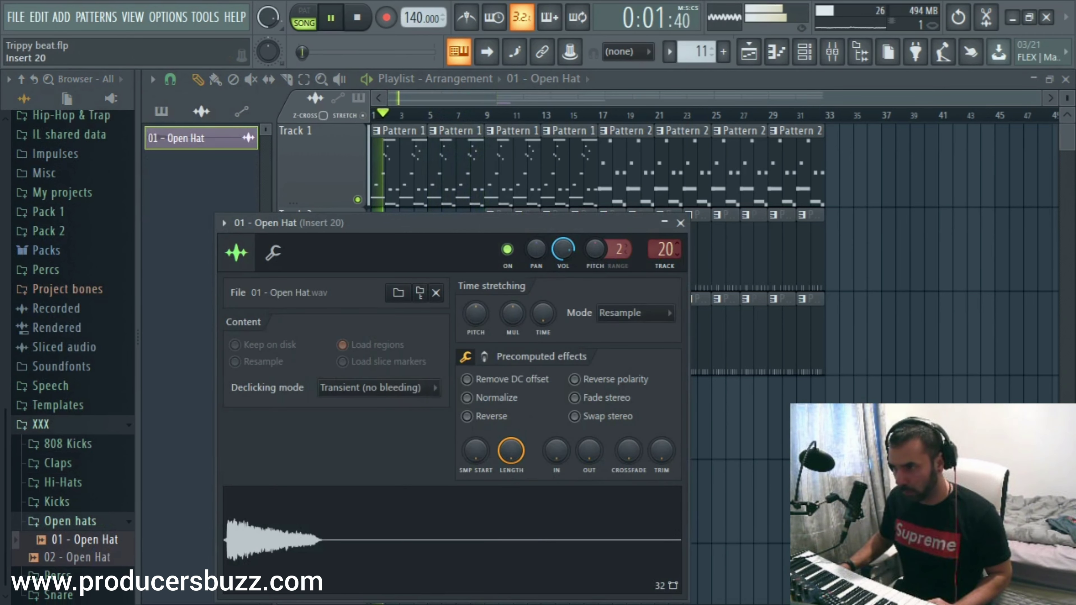
double_click(664, 255)
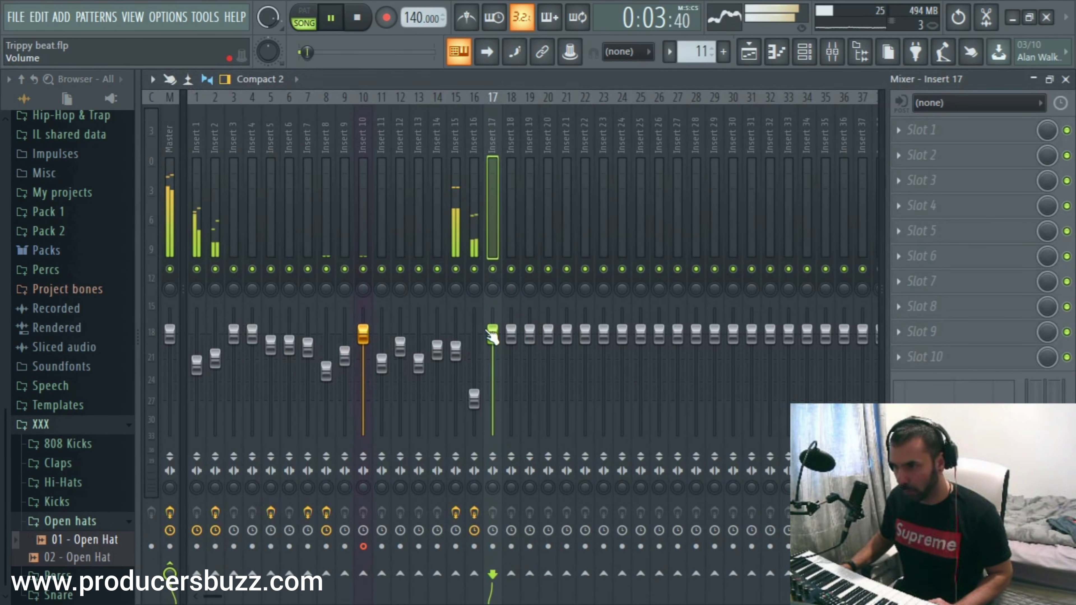
left_click(1066, 79)
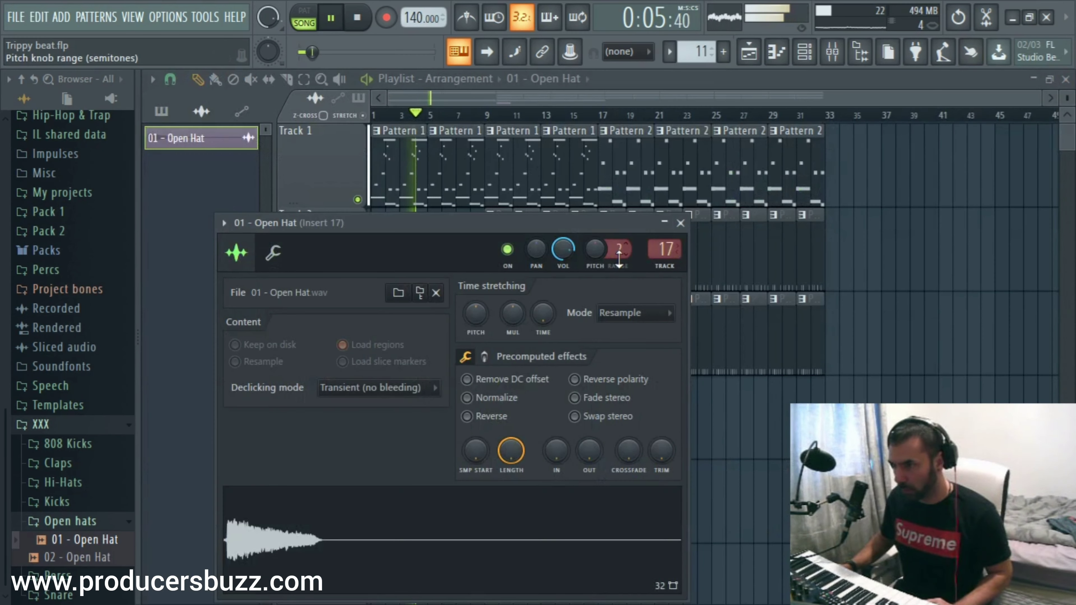
left_click(558, 81)
Step: Place further 01 - Open Hat clips on Track 5 at bars 1, 13, 17, 21, 25 and 29
left_click_drag(492, 514, 353, 514)
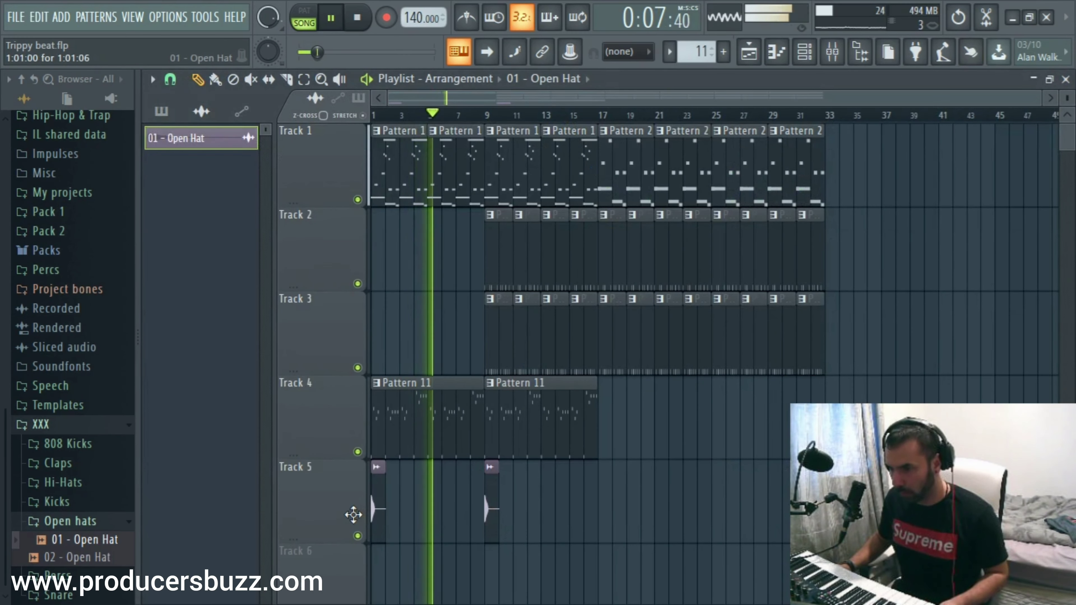
left_click(562, 512)
left_click_drag(562, 512, 550, 511)
left_click(615, 511)
left_click_drag(615, 512, 666, 518)
left_click(622, 517)
left_click(738, 512)
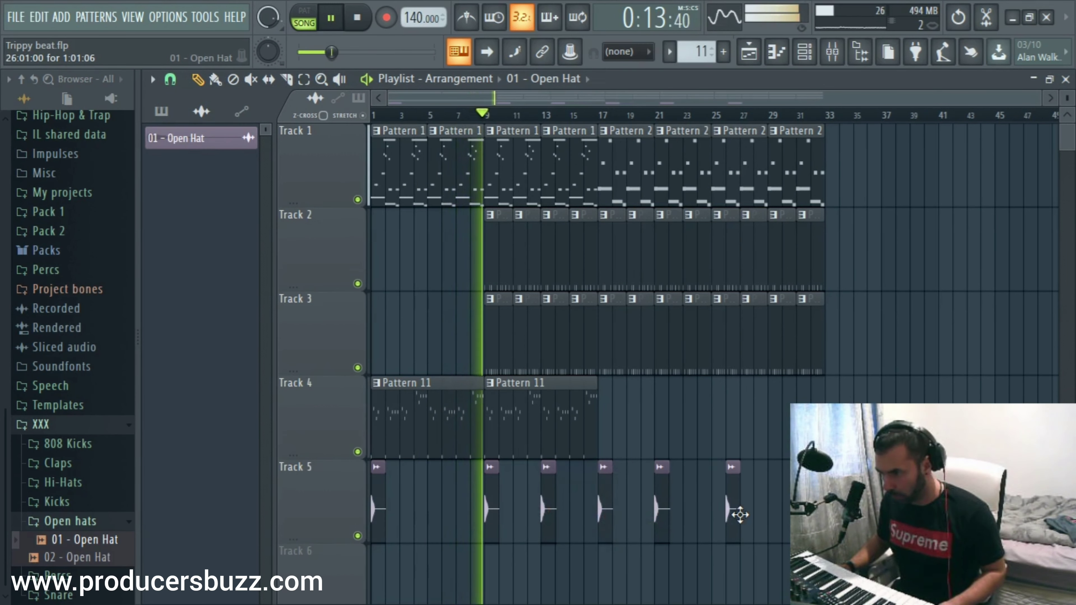
mouse_move(738, 512)
left_mouse_down()
mouse_move(718, 513)
mouse_move(757, 512)
mouse_move(743, 511)
left_mouse_up()
key("ctrl+z")
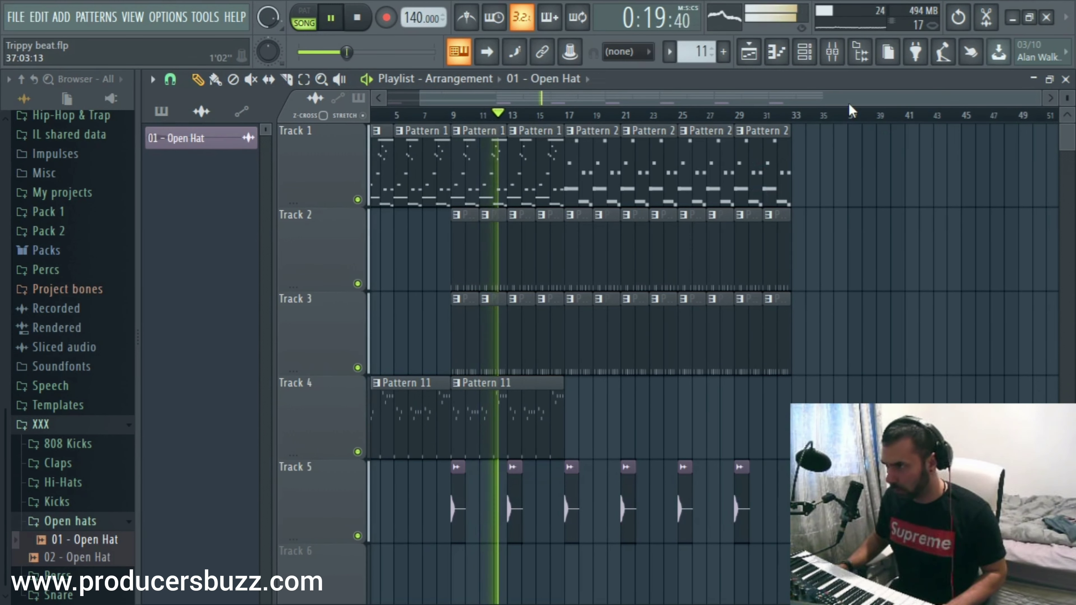
Step: Lower the open hat's volume on mixer Insert 17 while the arrangement plays
left_click_drag(849, 104, 816, 104)
mouse_move(1043, 104)
left_mouse_down()
mouse_move(1031, 104)
mouse_move(1044, 105)
left_mouse_up()
key("F9")
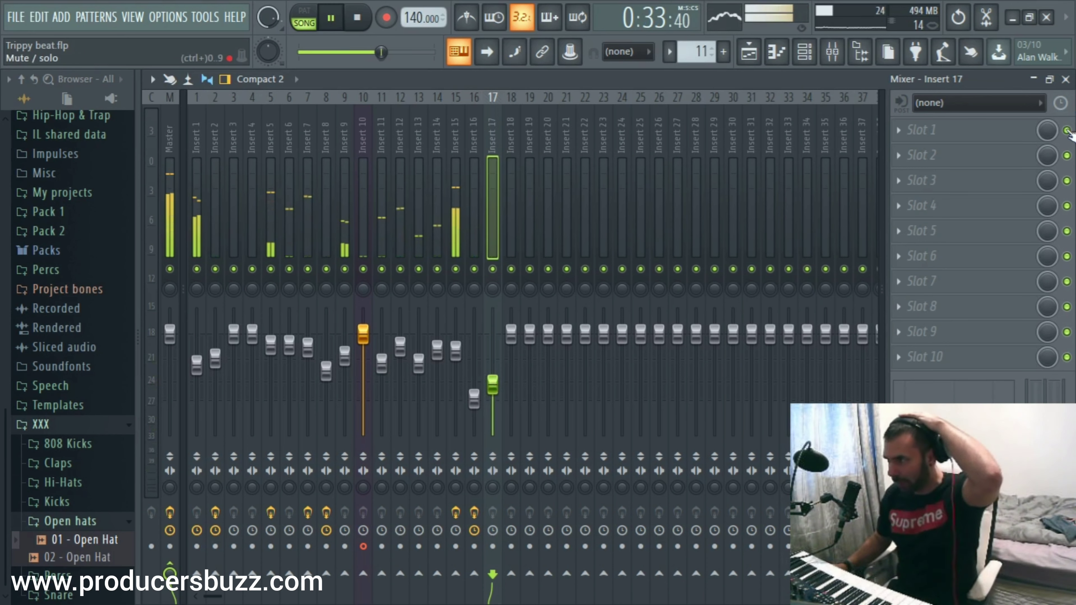
left_click(1067, 80)
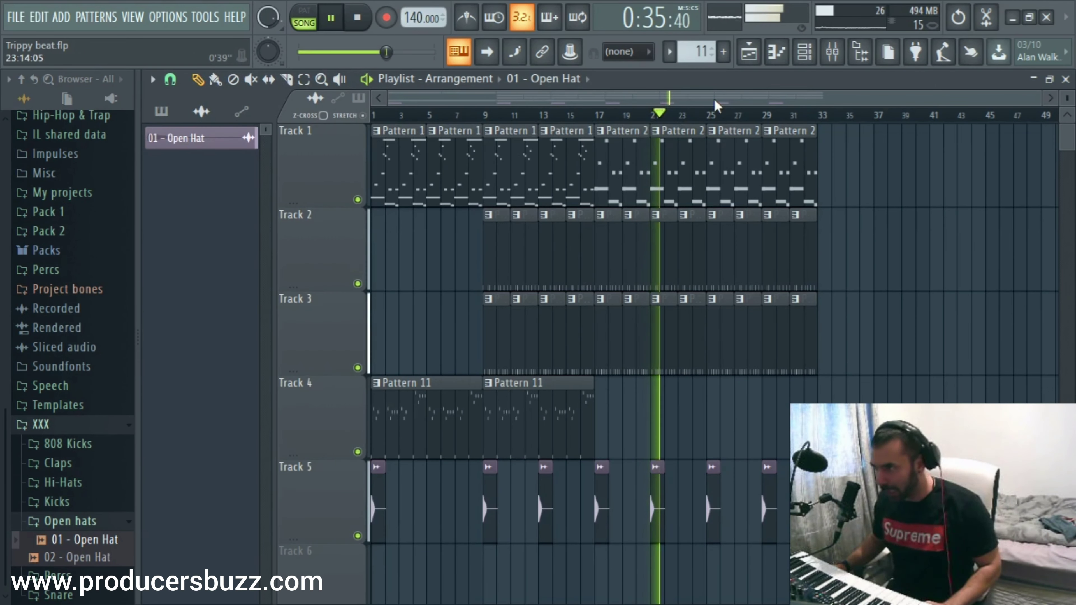
Step: Add Fruity Reeverb 2 to the first effect slot of Insert 17 and fine-tune the open hat's level
left_click(833, 53)
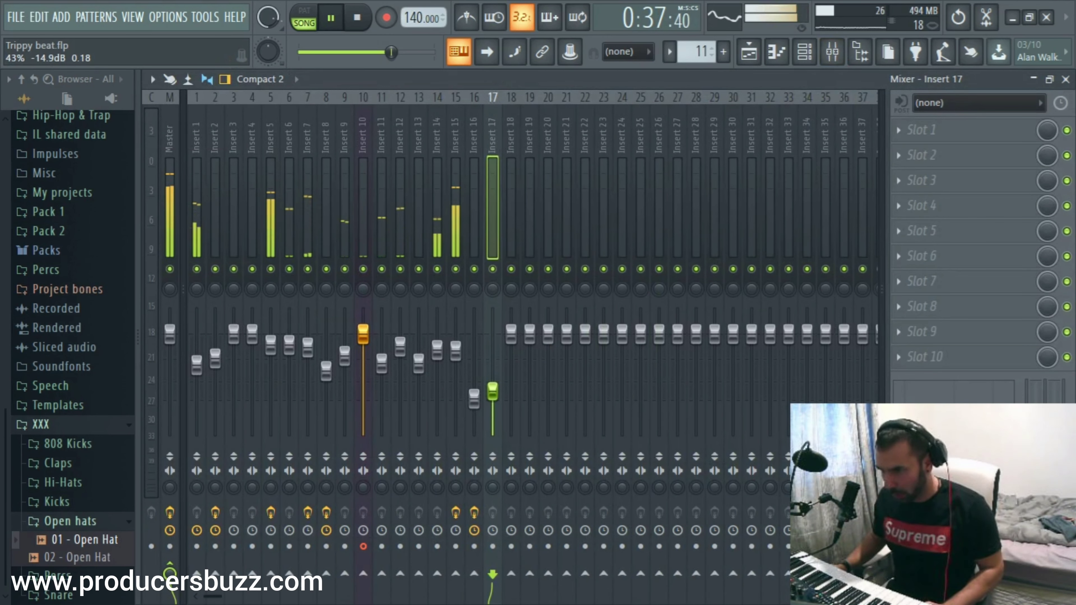
left_click(948, 181)
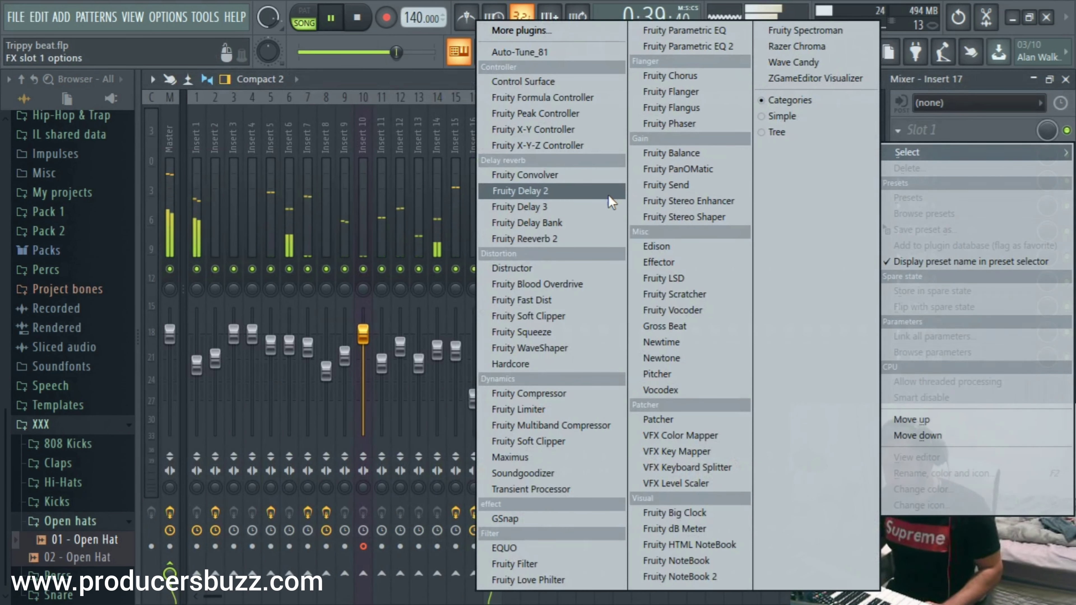
left_click(550, 241)
left_click_drag(492, 401, 493, 393)
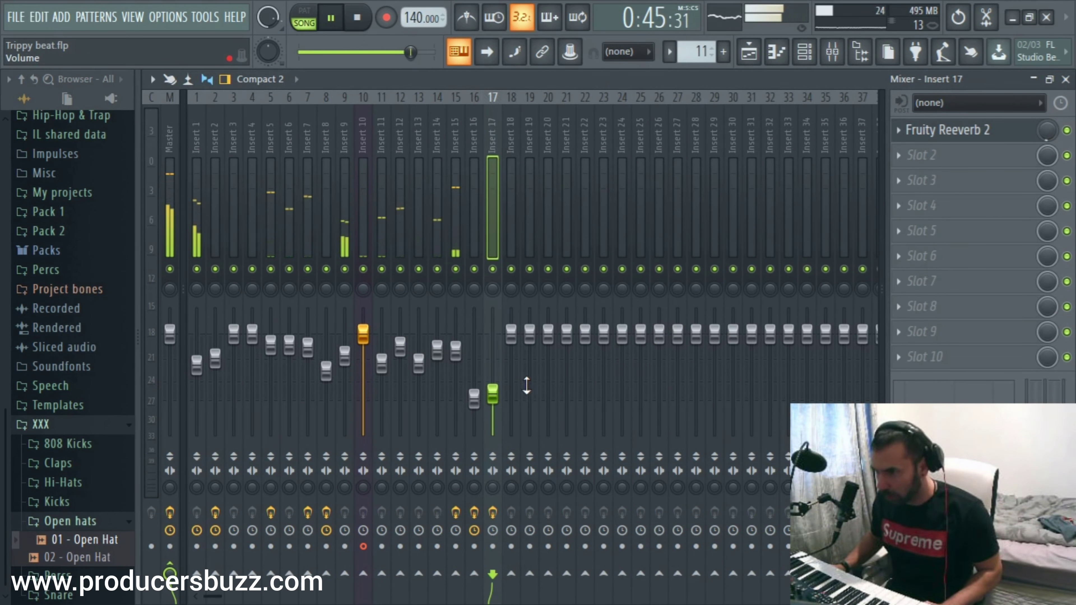
left_click(1066, 79)
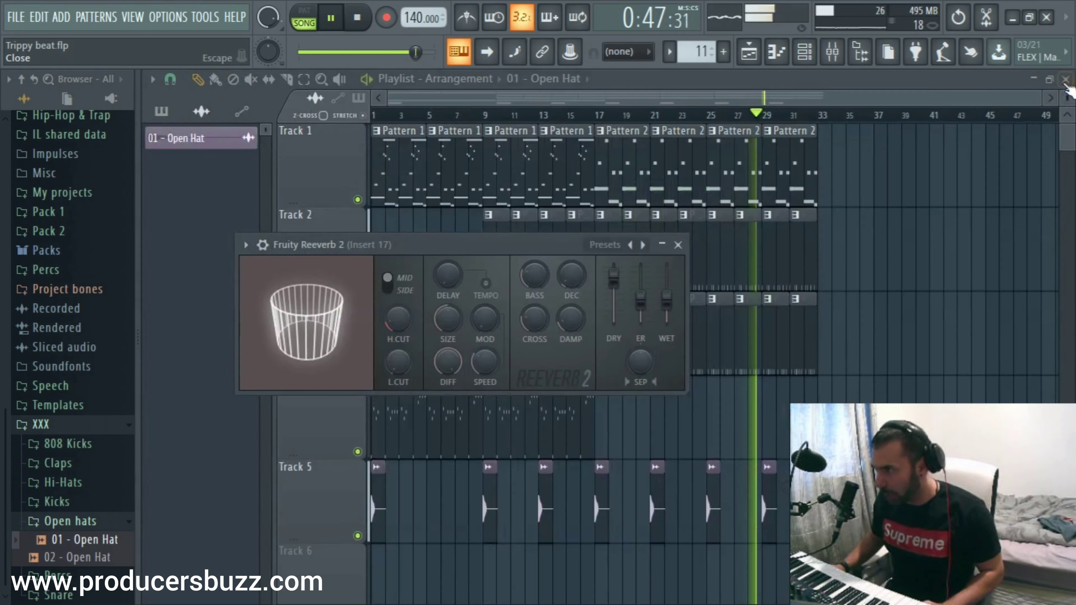
Step: Replace the Track 5 open hat sample with 02 - Open Hat and set Insert 17's volume to about 59% (-10.2 dB)
left_click(817, 101)
left_click(78, 558)
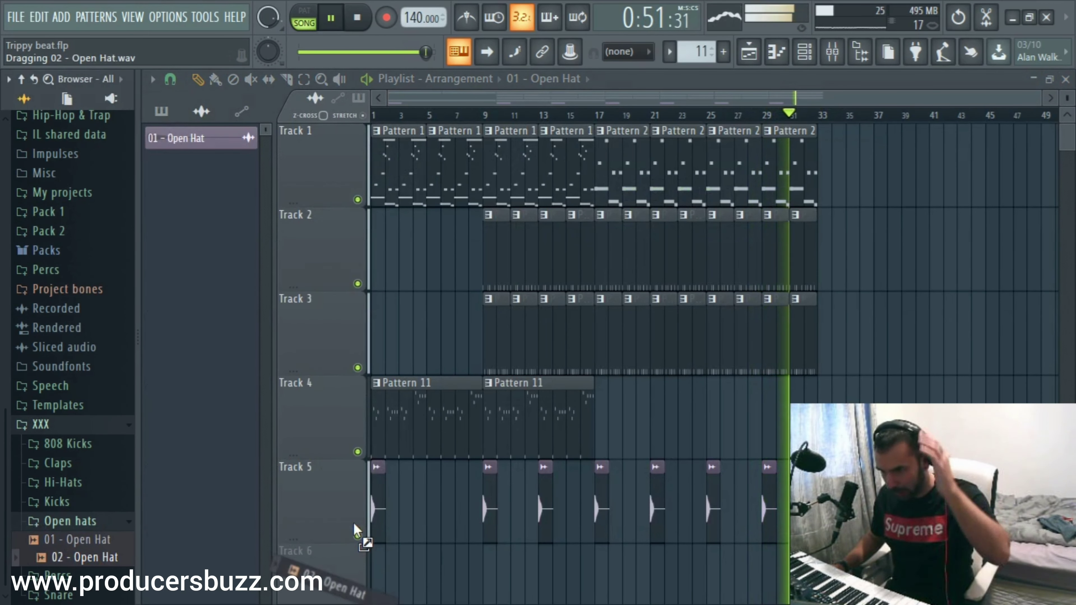
left_click_drag(354, 530, 381, 513)
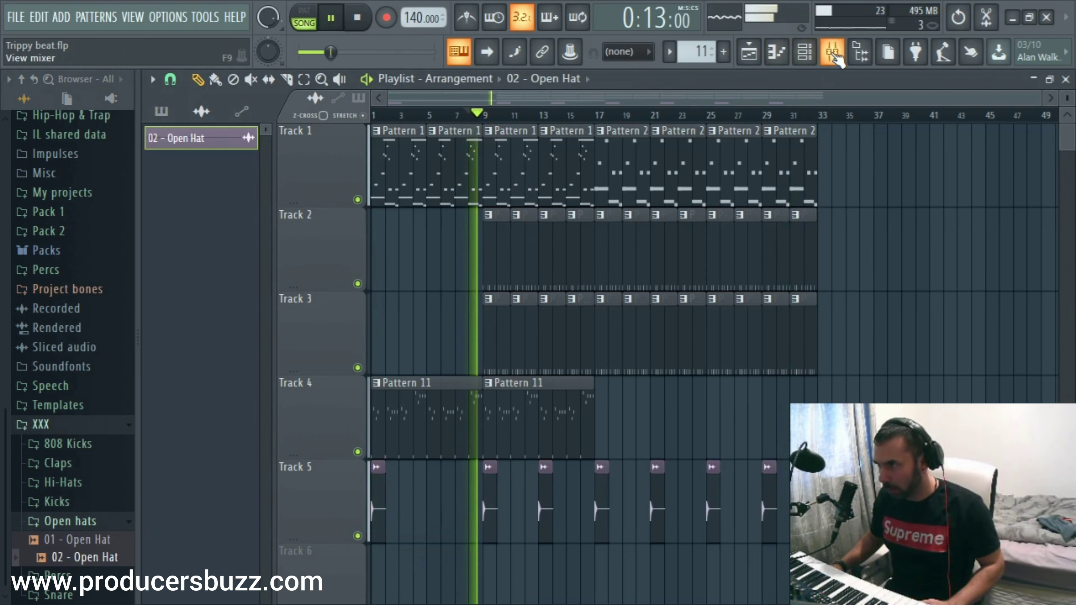
key("F9")
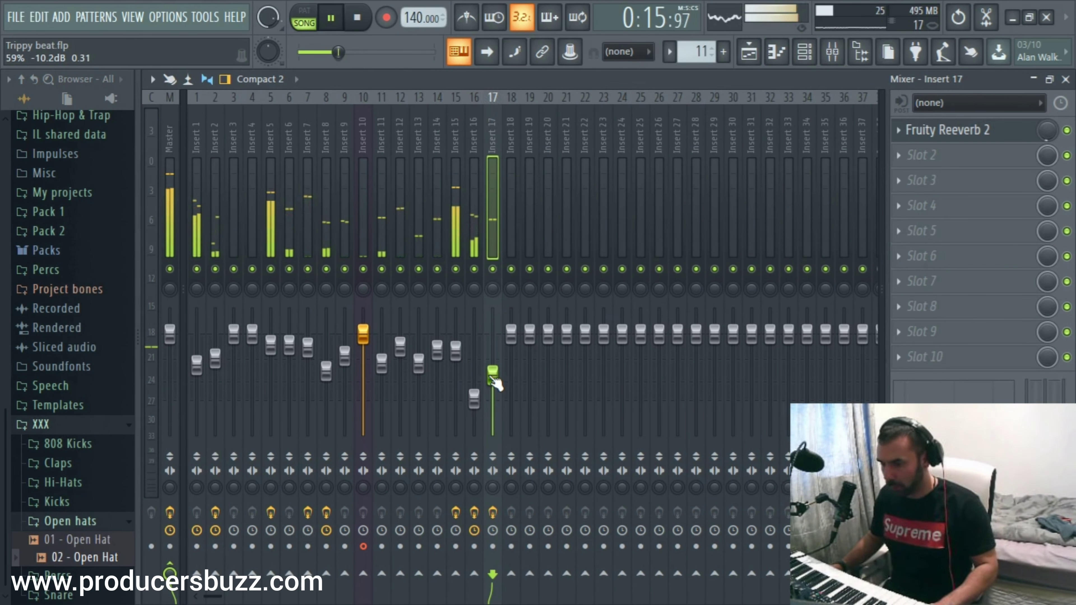
left_click(1065, 80)
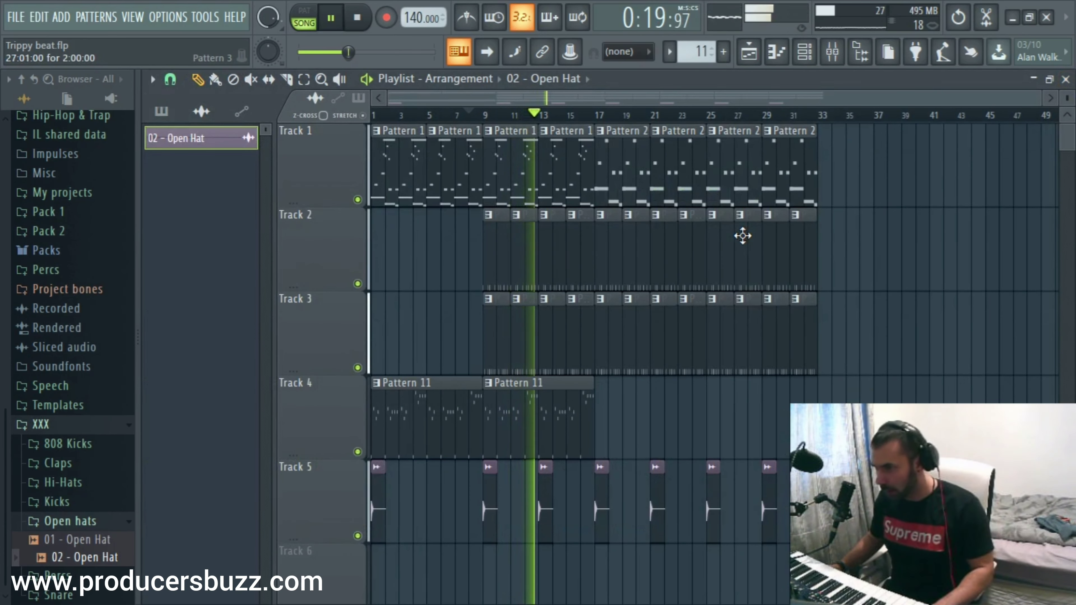
Step: Find 02 - Trans in the Transition folder of the 2020 Vougue kit under FI Studio Drums and place it on Track 6 at bar 8
left_click(51, 425)
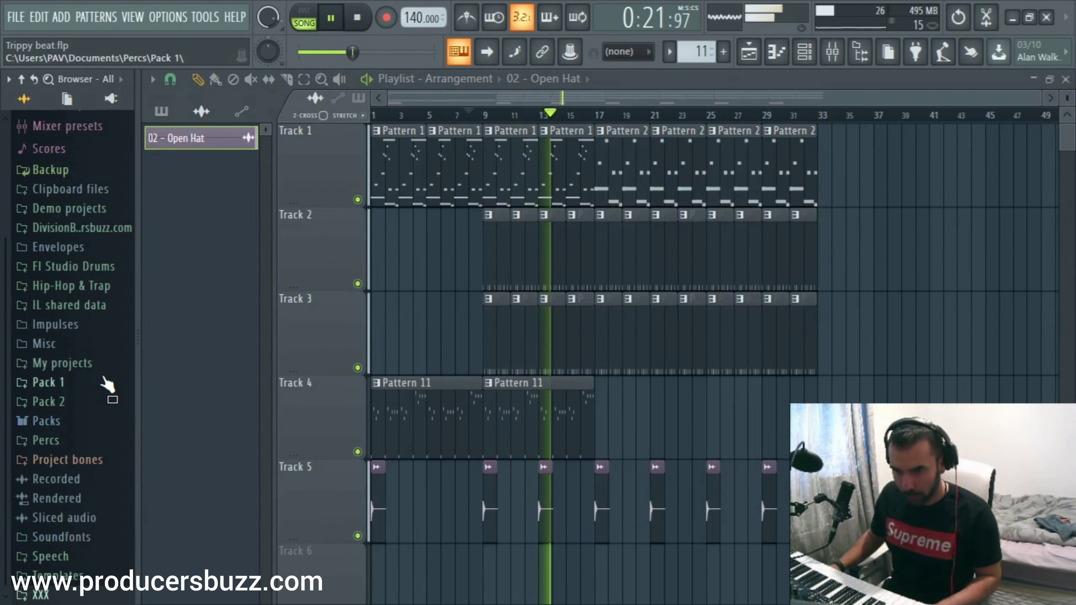
scroll(91, 275, "up", 2)
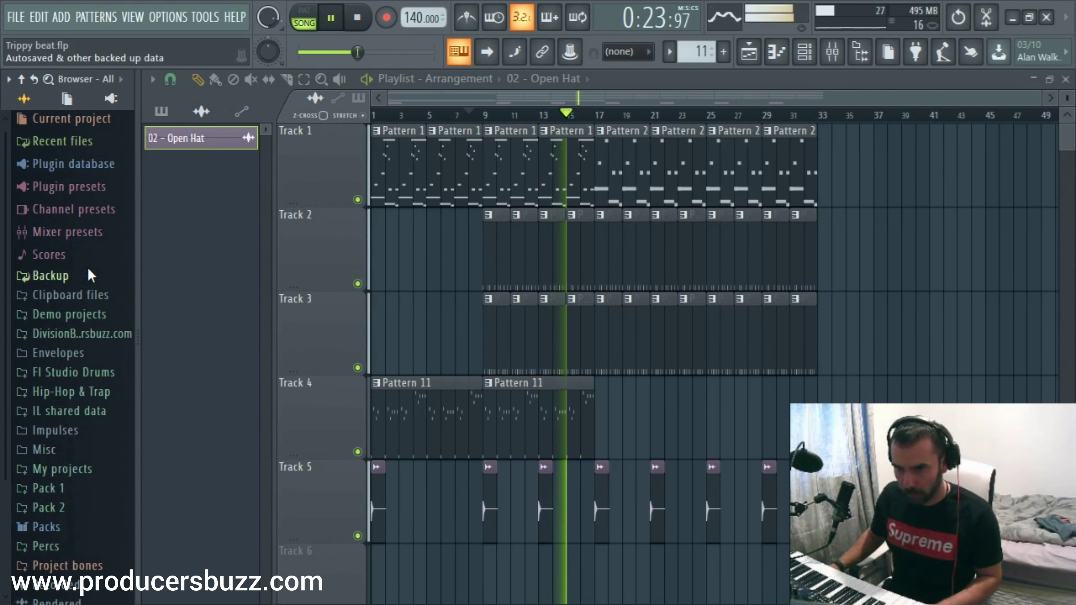
left_click(67, 375)
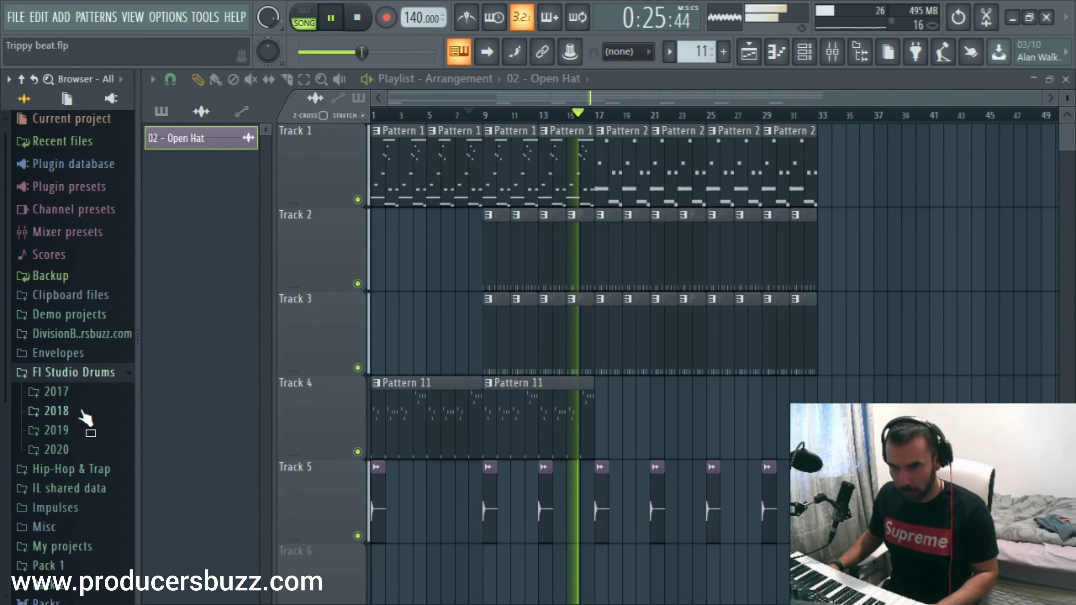
left_click(70, 448)
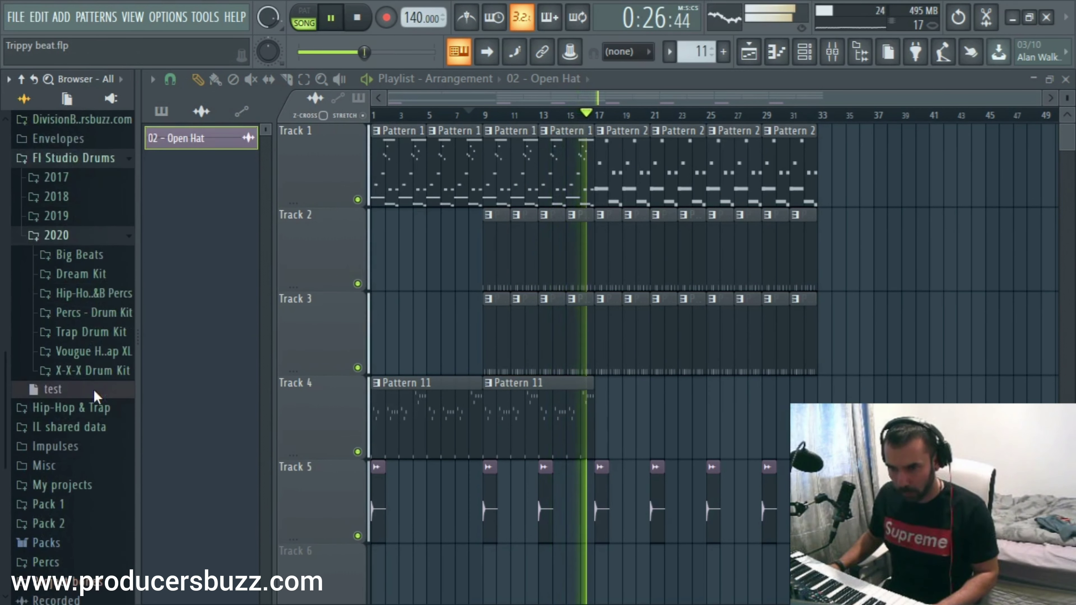
left_click(108, 344)
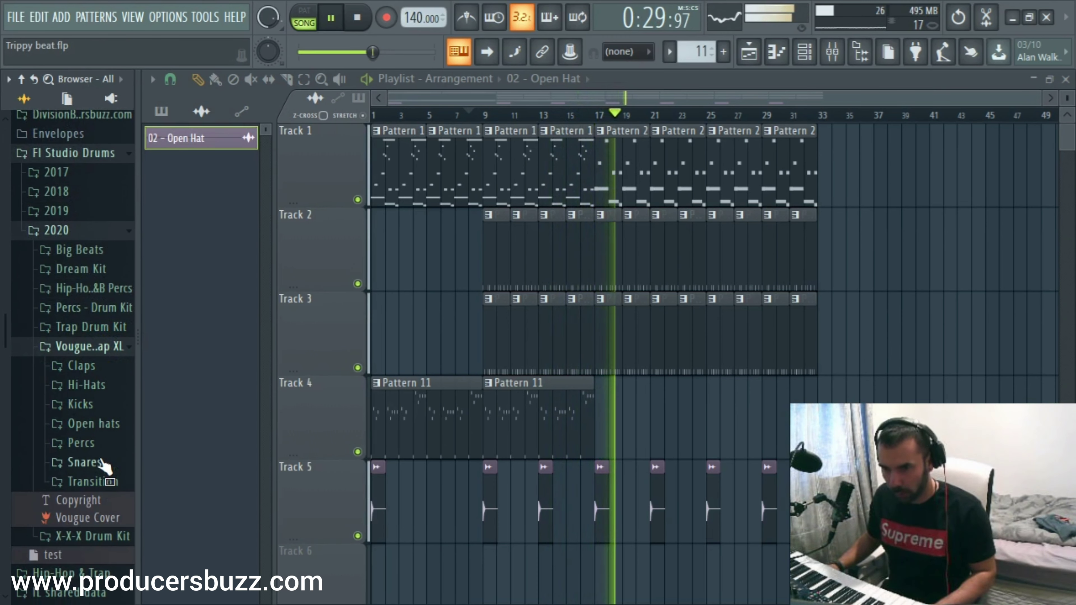
left_click(93, 482)
left_click(105, 306)
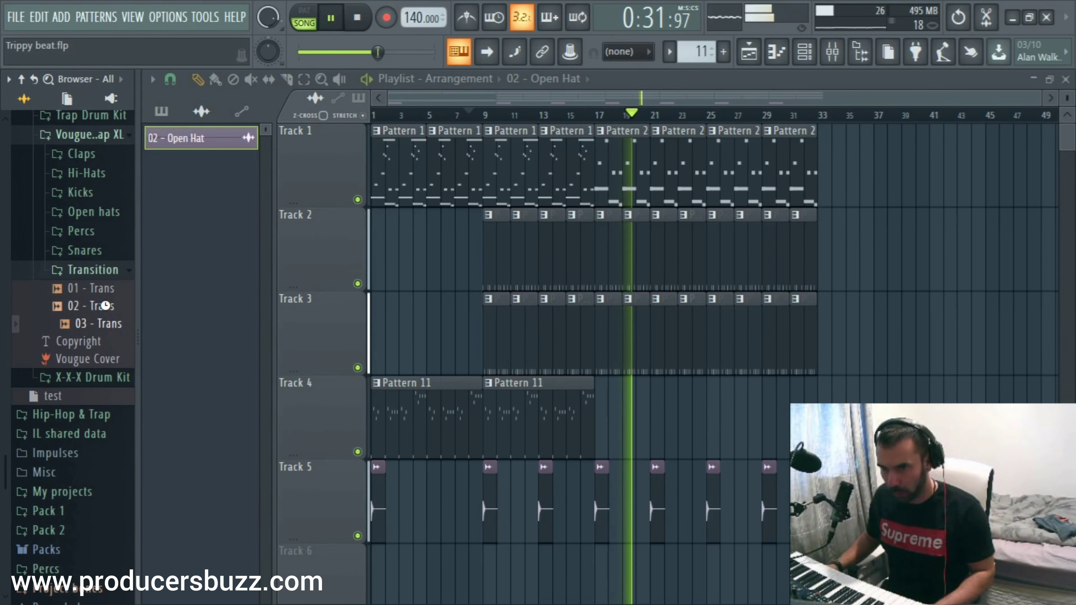
left_click_drag(105, 306, 475, 474)
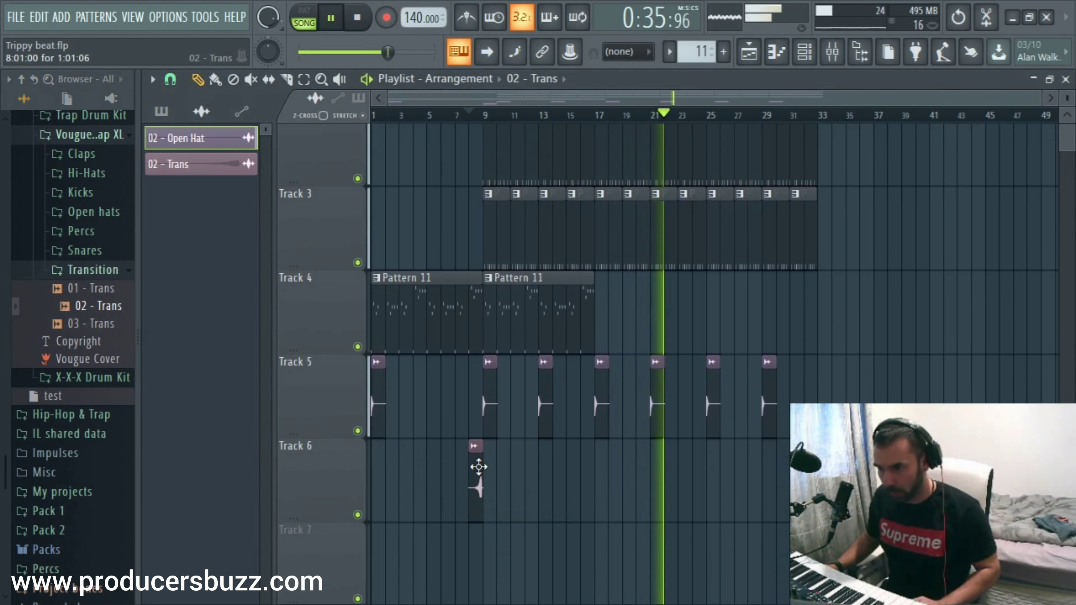
Step: Set the playlist snap to none and play the transition leading into bar 9
left_click_drag(1039, 99, 624, 100)
left_click(645, 115)
left_click(171, 80)
left_click(189, 140)
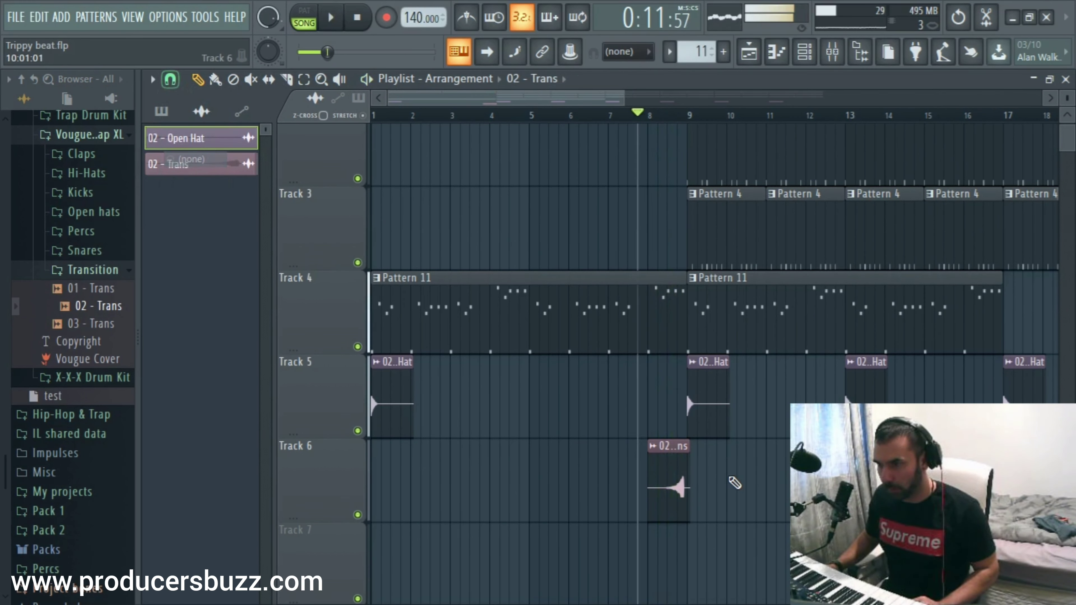
Step: Route the 02 - Trans sample to mixer track 20 and lower its volume to about 68% (-7.9 dB)
double_click(678, 487)
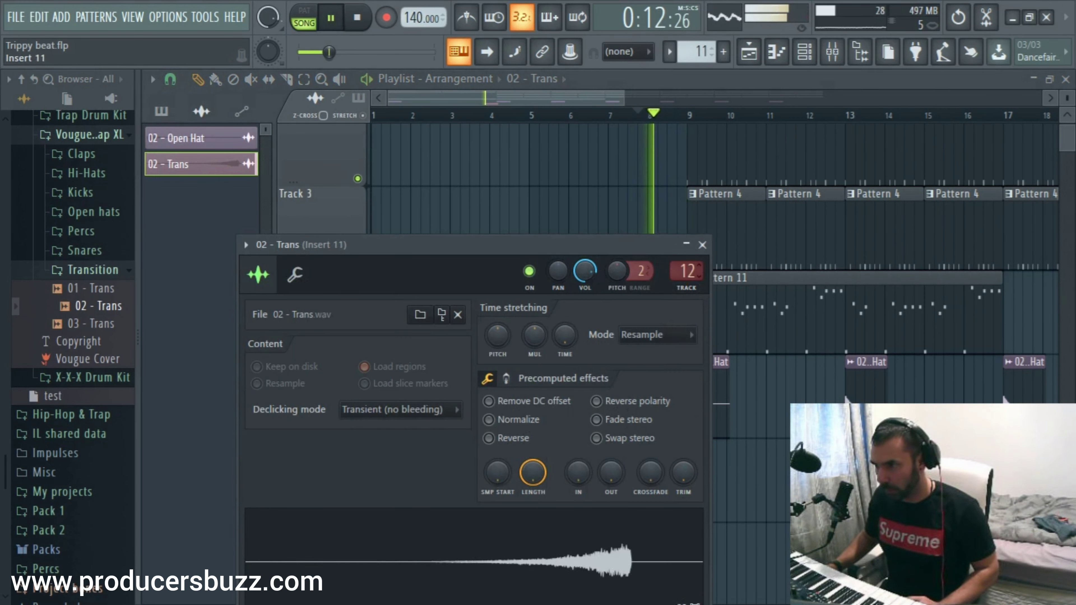
left_click_drag(687, 272, 687, 268)
key("F9")
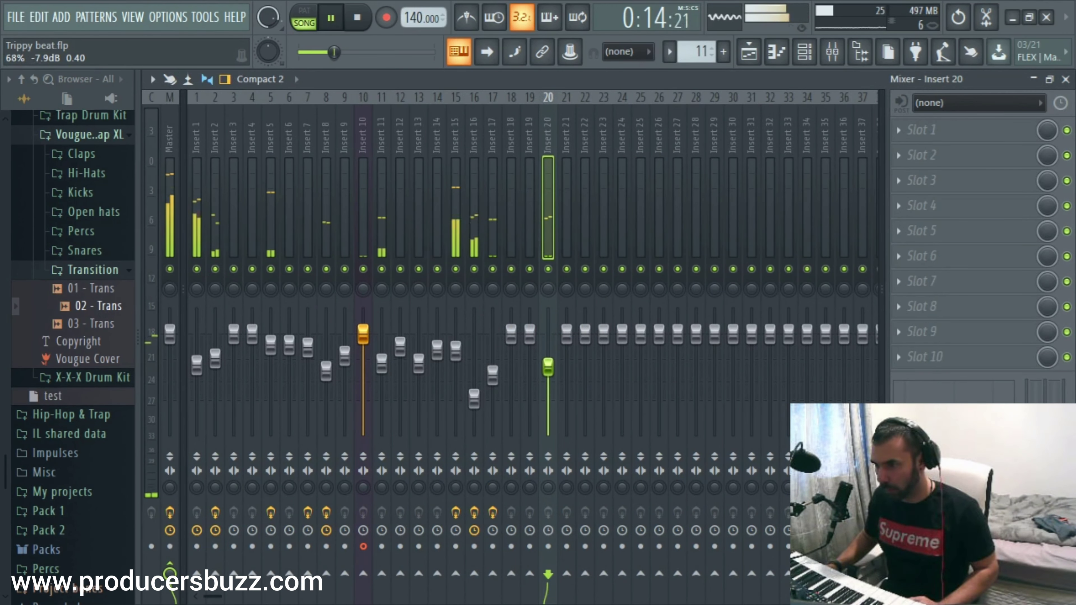
Step: Add Fruity Parametric EQ 2 to Insert 20 and lower its low and low-mid bands
left_click(921, 130)
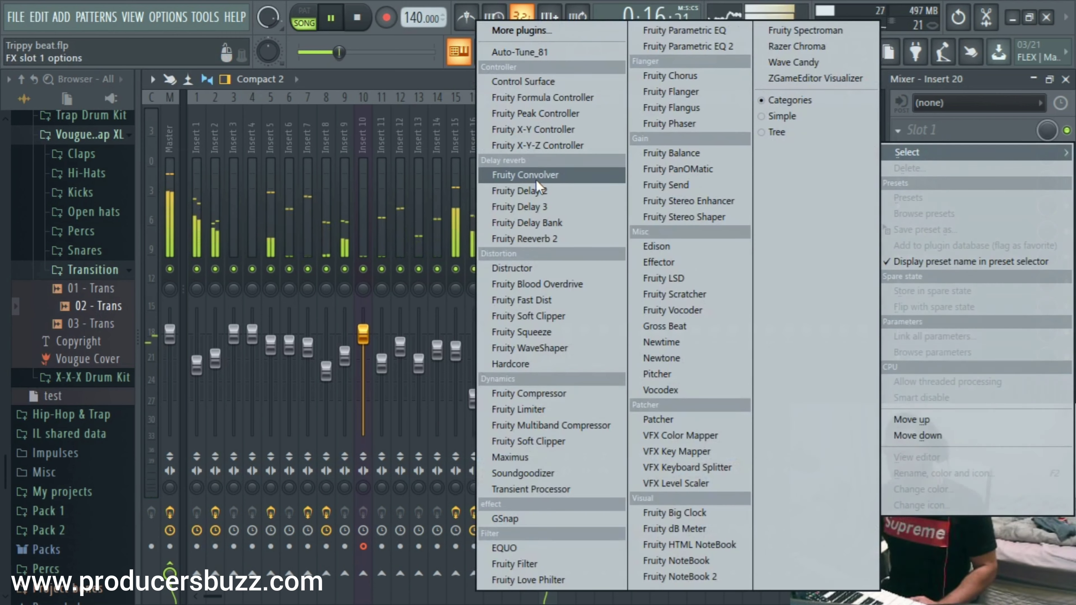
left_click(387, 90)
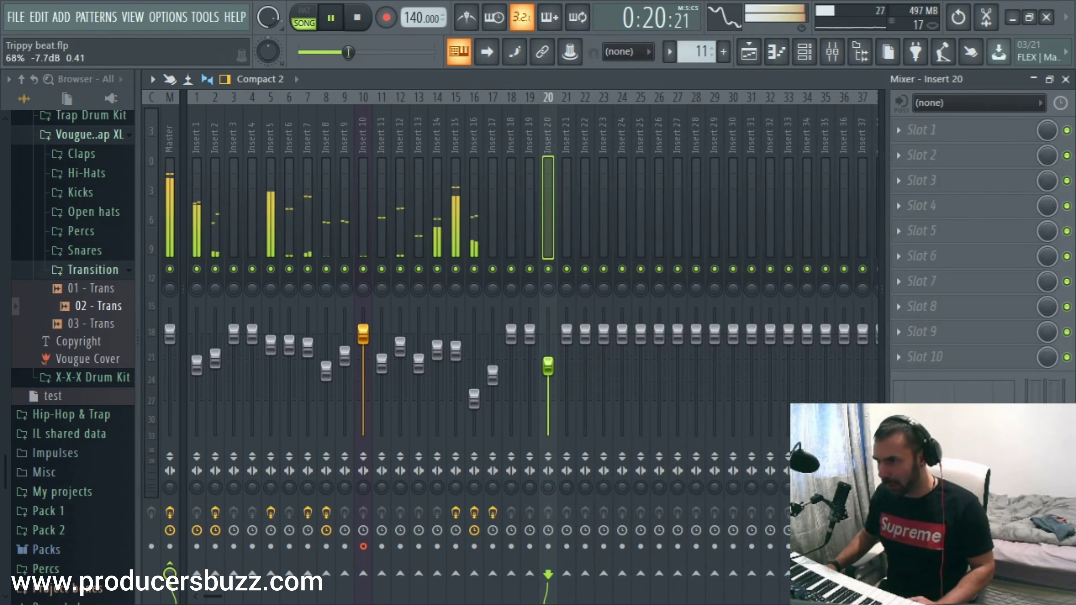
left_click(934, 135)
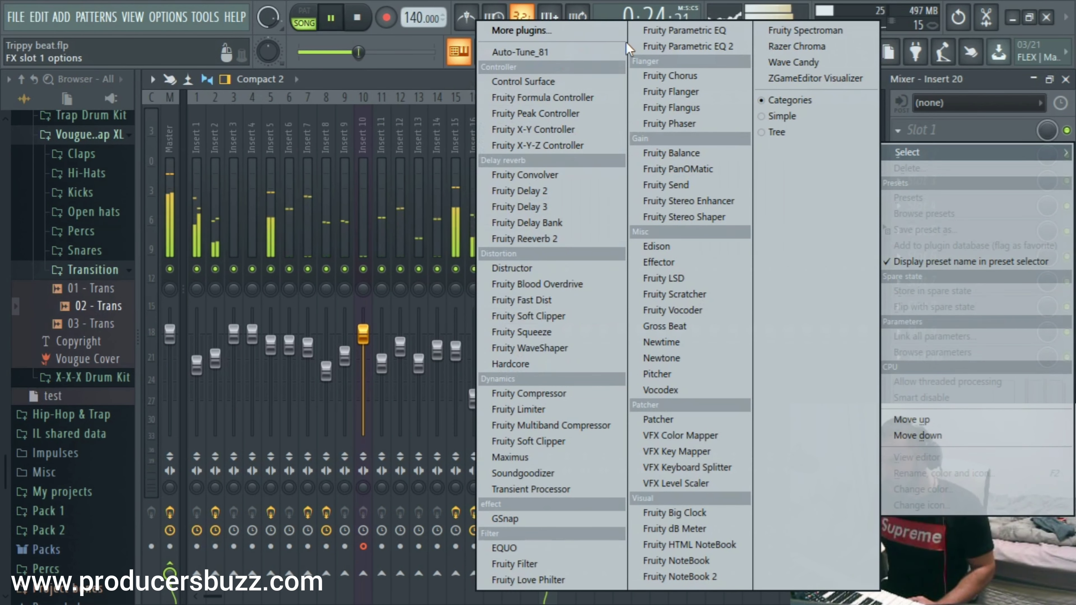
left_click(706, 48)
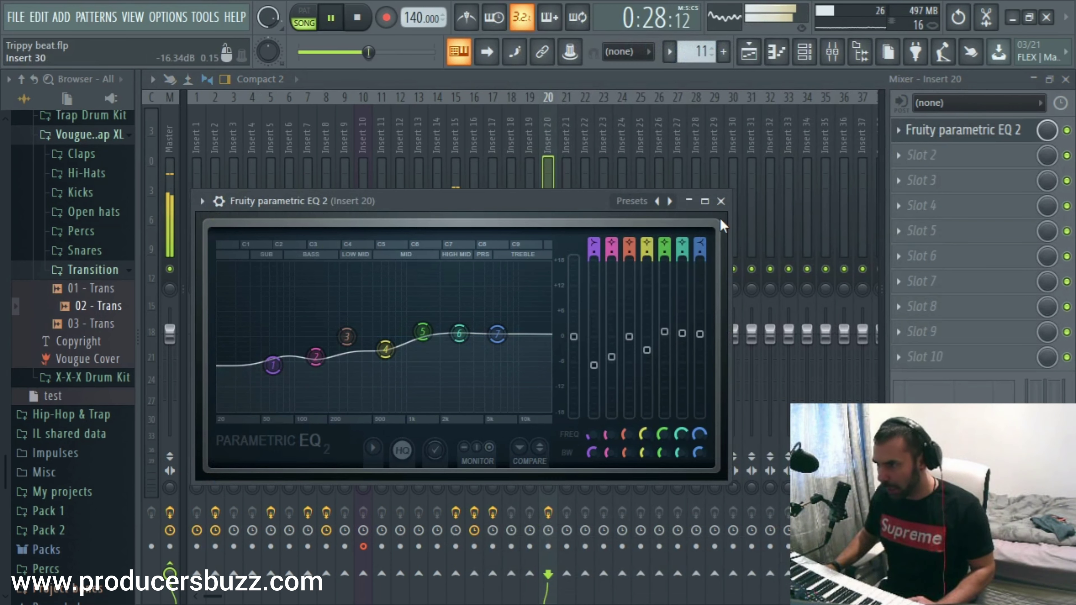
left_click(720, 201)
left_click(1066, 80)
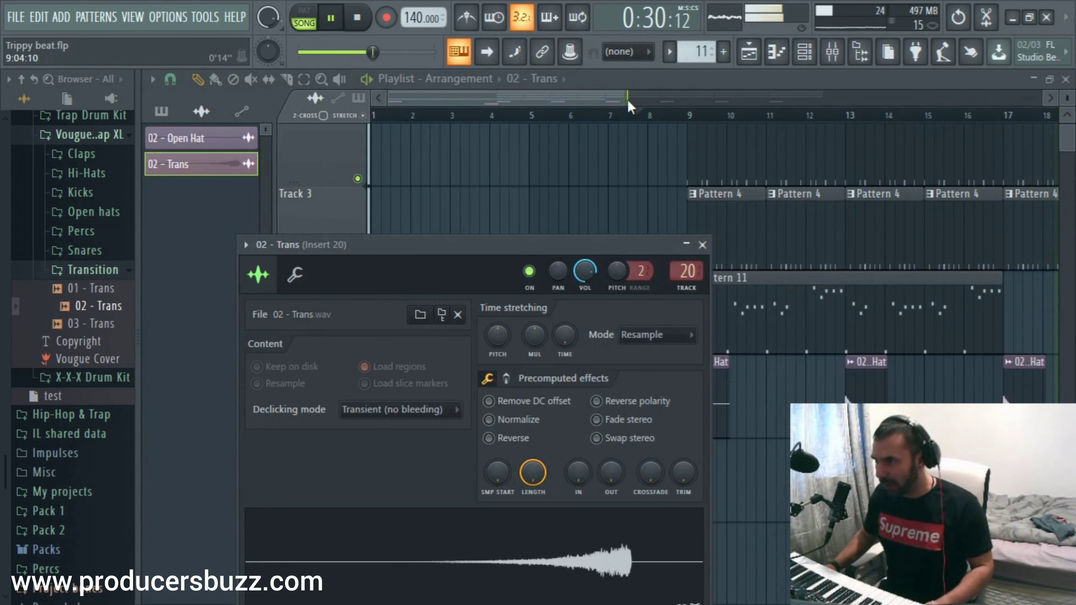
Step: Set the playlist snap to Cell and copy the 02 - Trans clip on Track 6 to bar 16, leading into bar 17
left_click_drag(628, 101, 823, 104)
left_click_drag(534, 484, 704, 487)
right_click(703, 487)
left_click(168, 80)
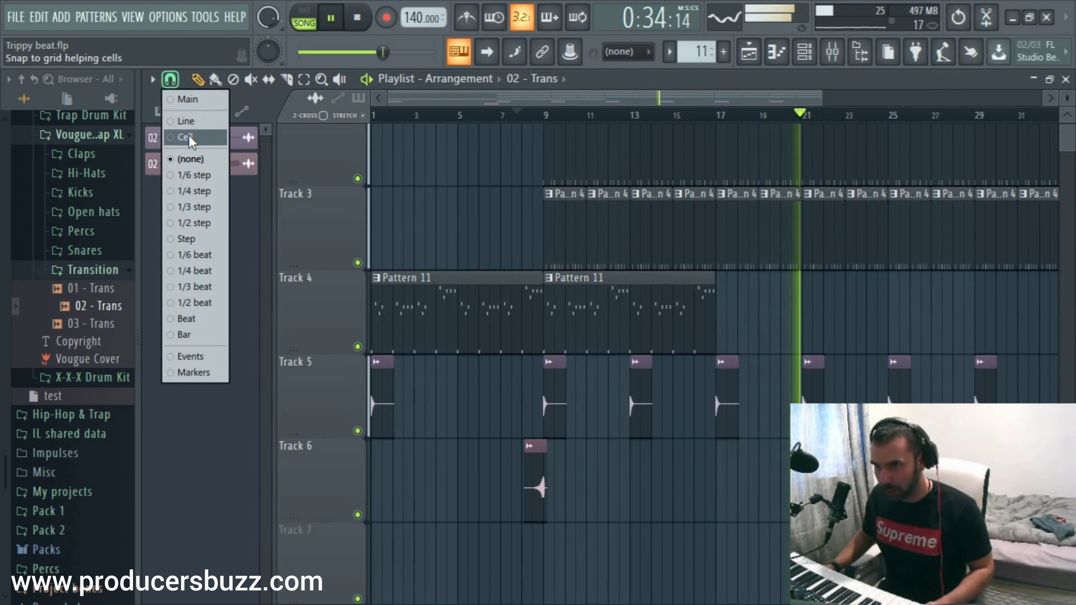
left_click(190, 138)
left_click_drag(541, 486, 696, 492)
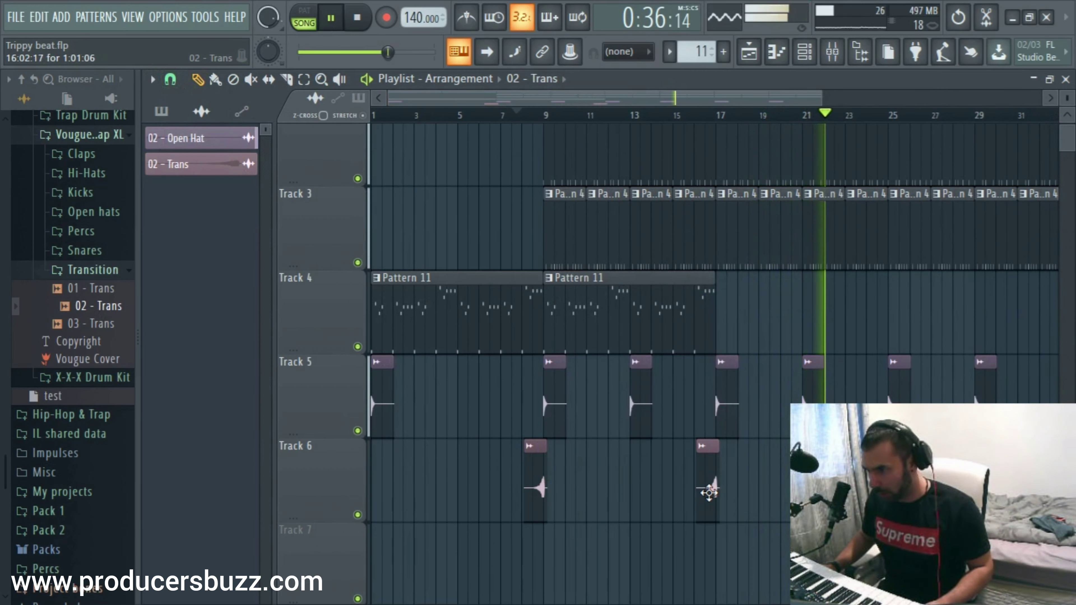
Step: Copy the 02 - Trans clip on Track 6 to bar 32, leading into bar 33
left_click_drag(535, 98, 610, 106)
left_click(446, 115)
left_click_drag(935, 101, 1025, 102)
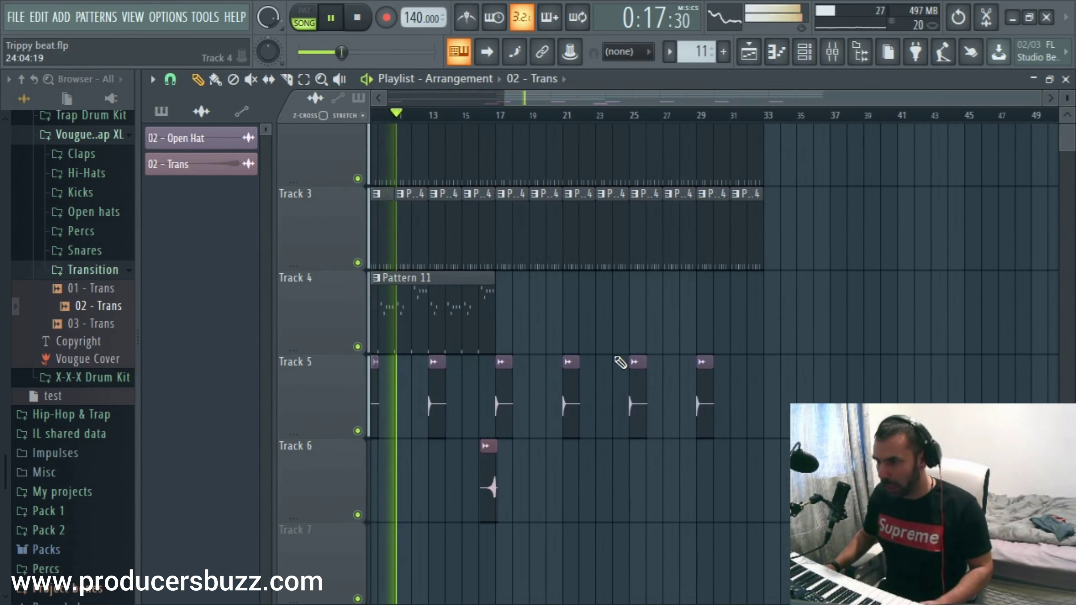
left_click_drag(488, 495, 751, 496)
left_click_drag(678, 101, 556, 100)
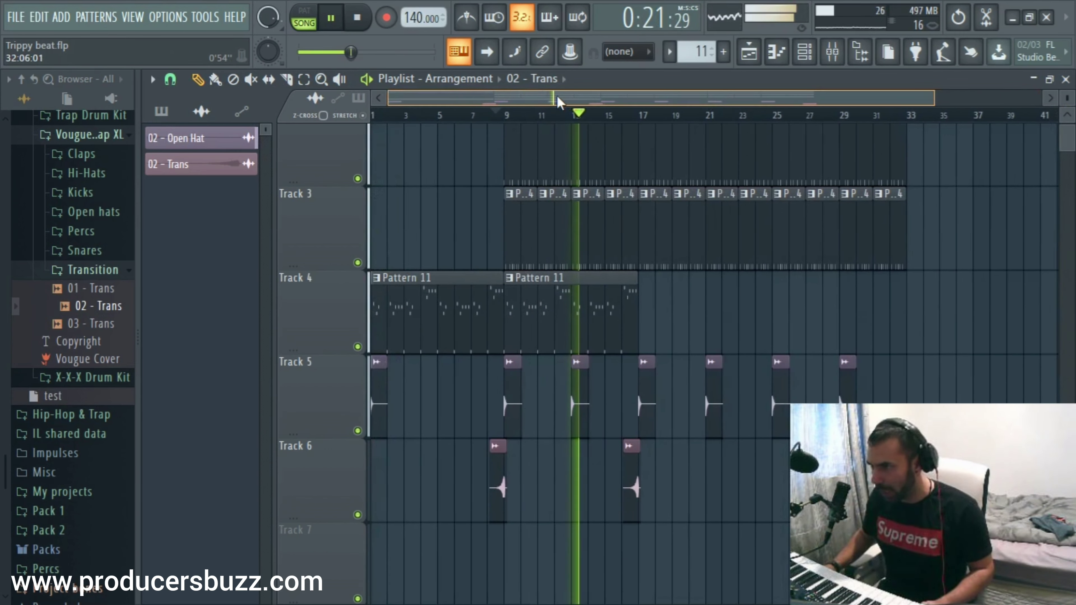
left_click_drag(935, 102, 1070, 121)
scroll(856, 134, "up", 2)
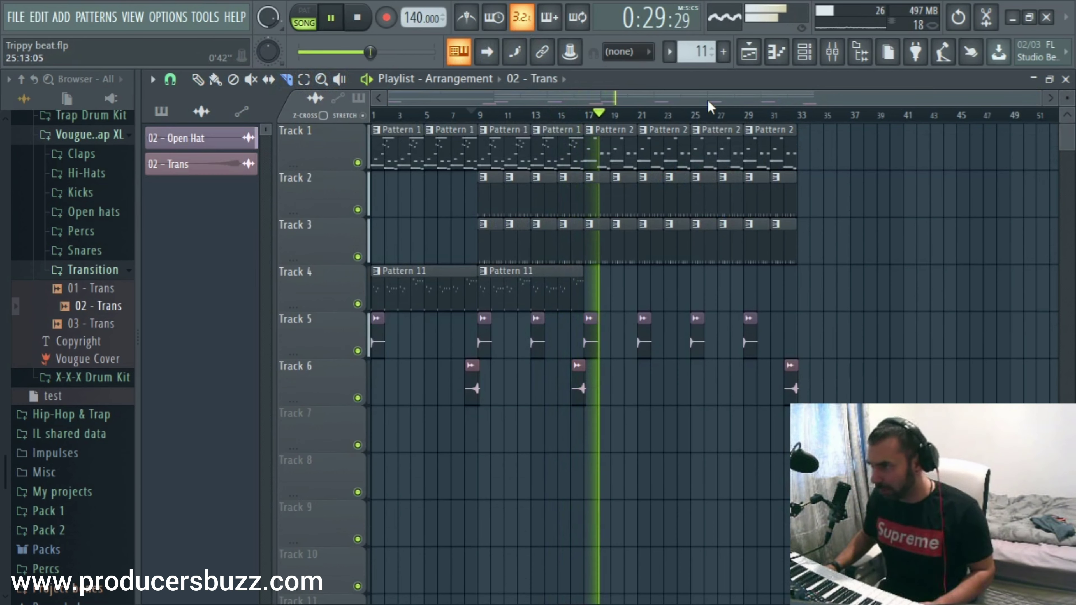
Step: Slice the Pattern 3 and Pattern 4 clips within bar 24 and delete the pieces just before bar 25 for a drum break
left_click_drag(1040, 96, 888, 97)
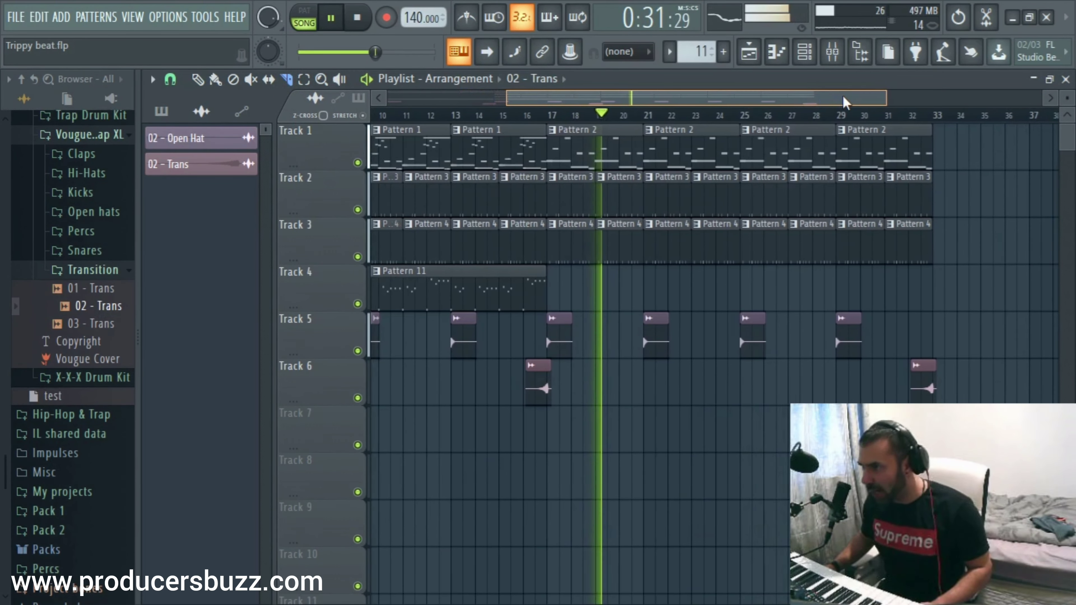
left_click_drag(725, 190, 725, 277)
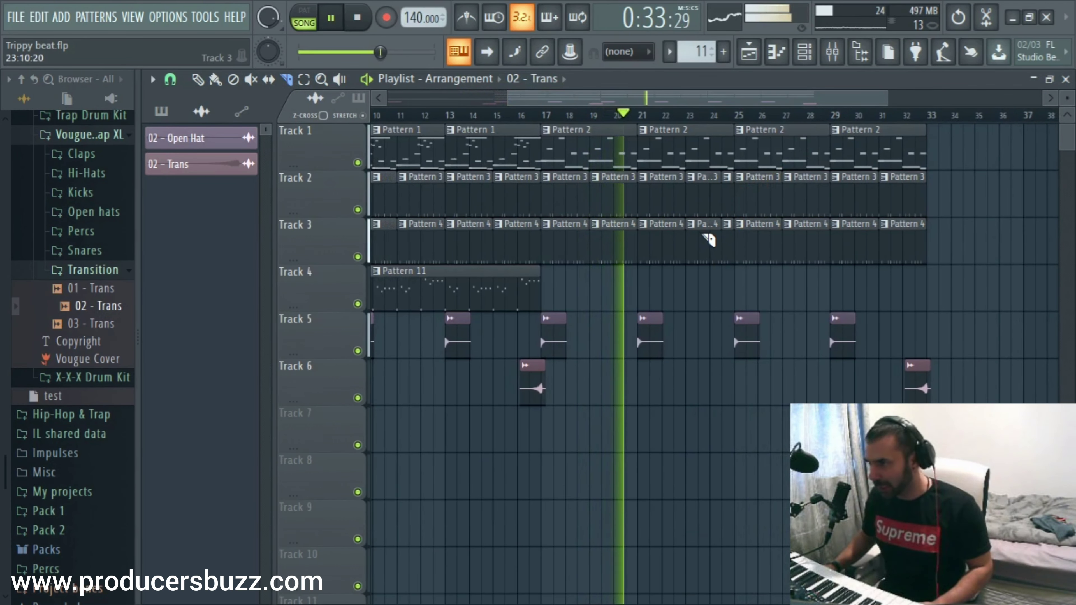
left_click(232, 79)
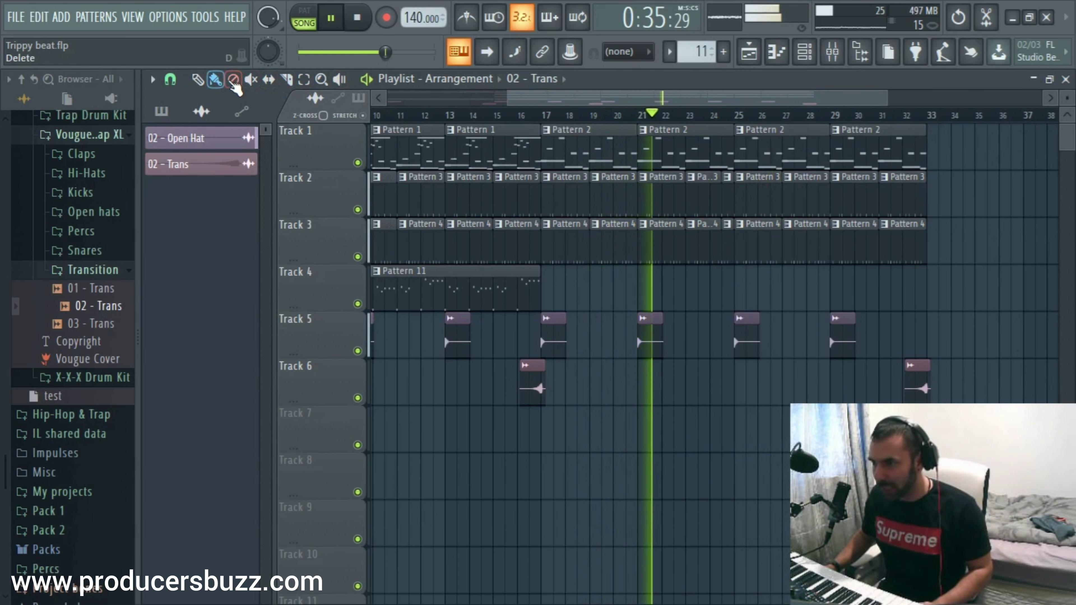
left_click(729, 260)
left_click(729, 211)
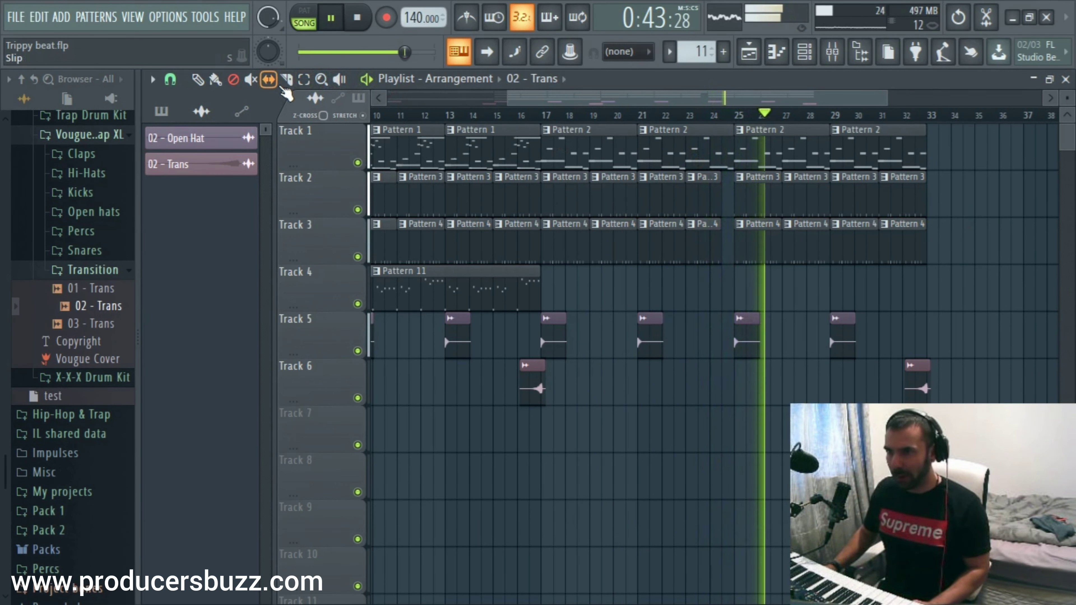
Step: Slice the last Pattern 3 and Pattern 4 clips at about bar 32 and delete the pieces leading up to bar 33
left_click(287, 79)
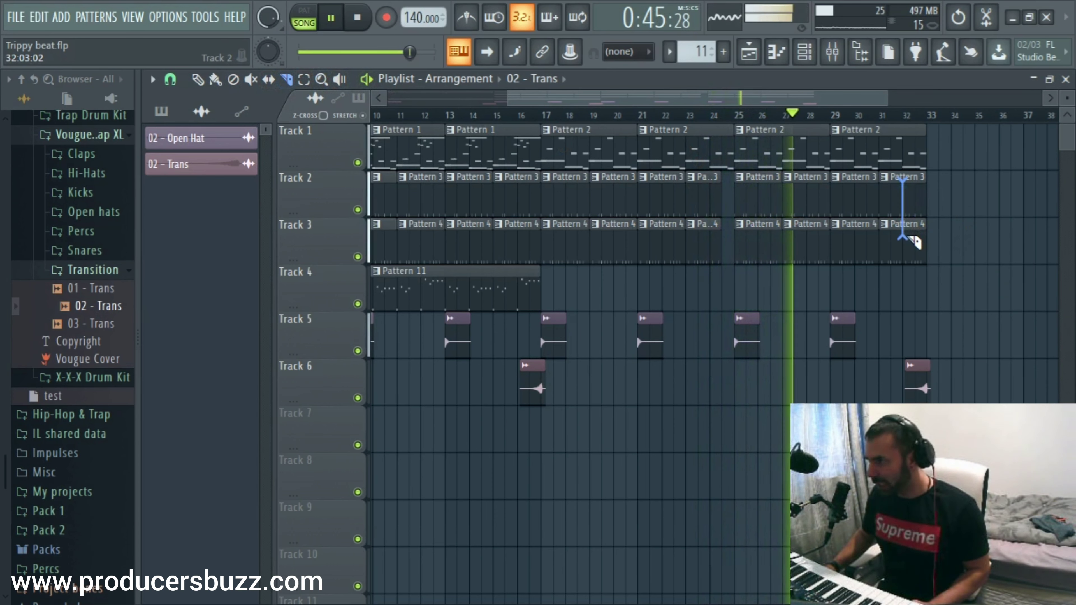
left_click_drag(907, 186, 927, 243)
key("Delete")
left_click_drag(886, 98, 1009, 99)
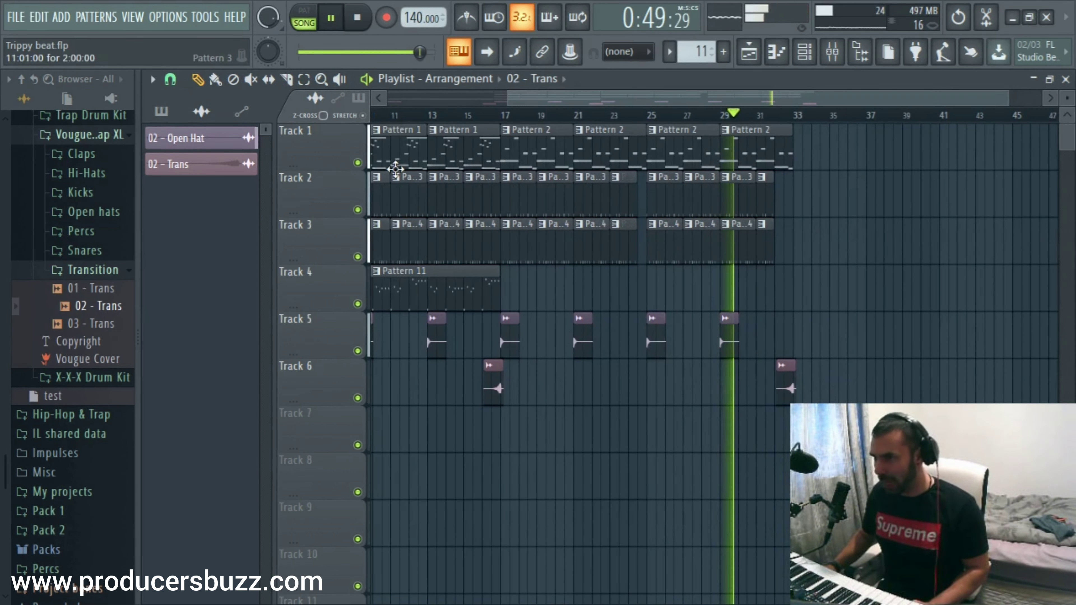
Step: Duplicate all clips from bars 9 to 32 so the copy starts at bar 33, and play the change from about bar 31
left_click_drag(860, 147, 501, 413)
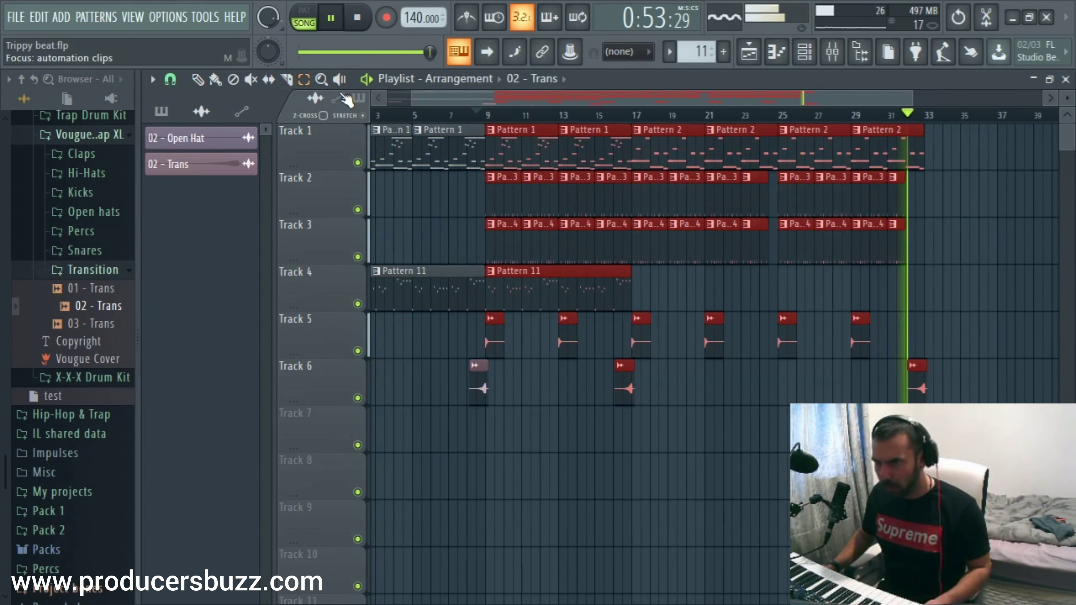
left_click_drag(500, 142, 942, 160)
left_click(891, 116)
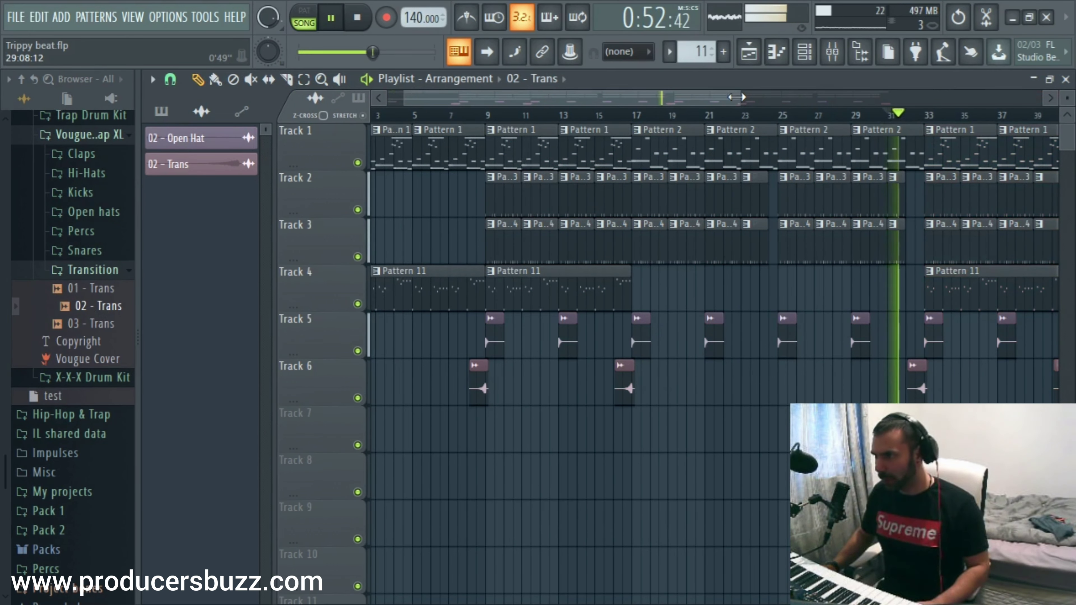
left_click_drag(732, 101, 906, 101)
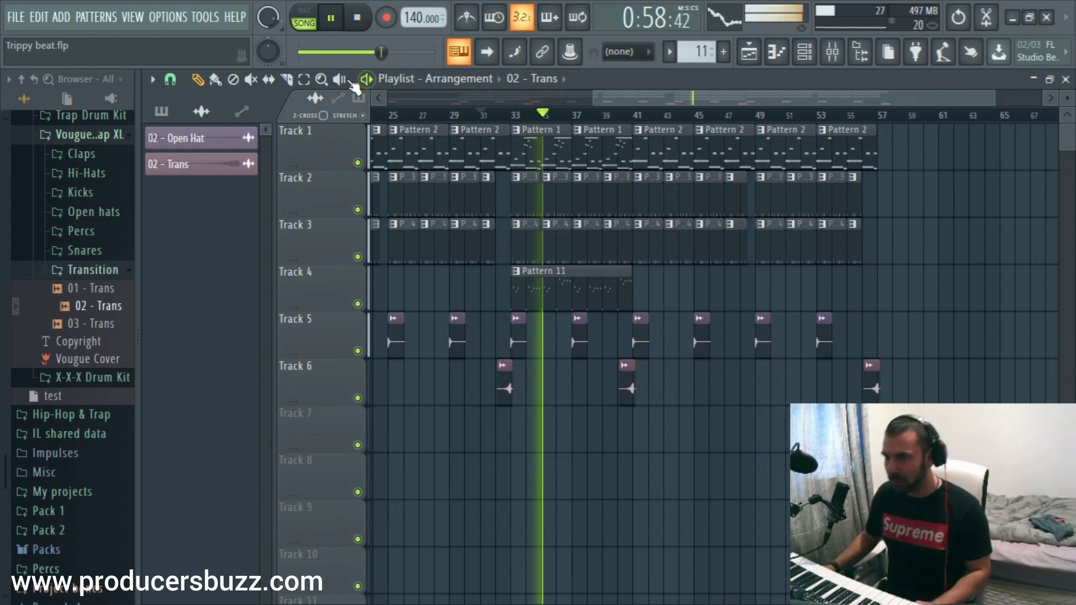
Step: Copy the clips of bars 33 to 40 on all tracks to bar 57 and hide the browser to view the full arrangement
left_click_drag(621, 394, 896, 177)
left_click_drag(935, 99, 954, 99)
mouse_move(935, 102)
left_mouse_down()
mouse_move(831, 106)
mouse_move(1038, 101)
mouse_move(928, 115)
left_mouse_up()
right_click(139, 212)
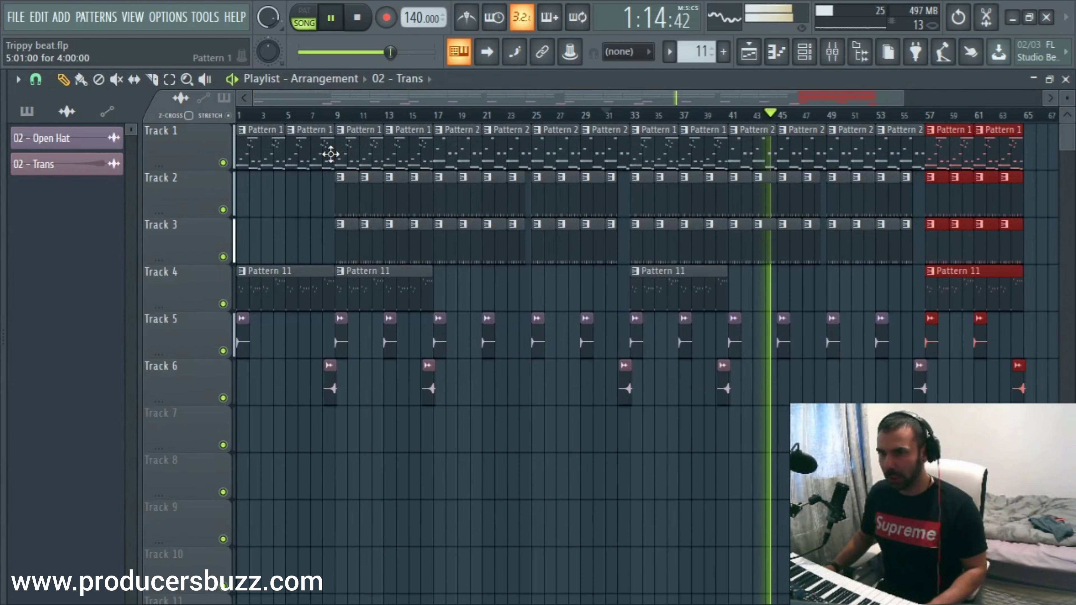
left_click_drag(469, 106, 529, 106)
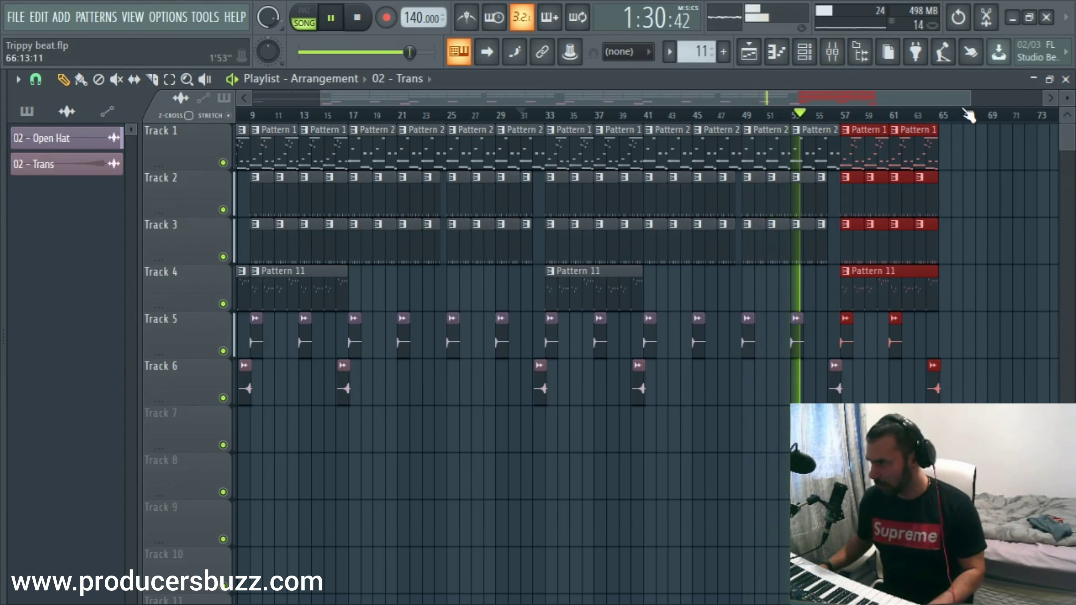
left_click_drag(971, 99, 962, 99)
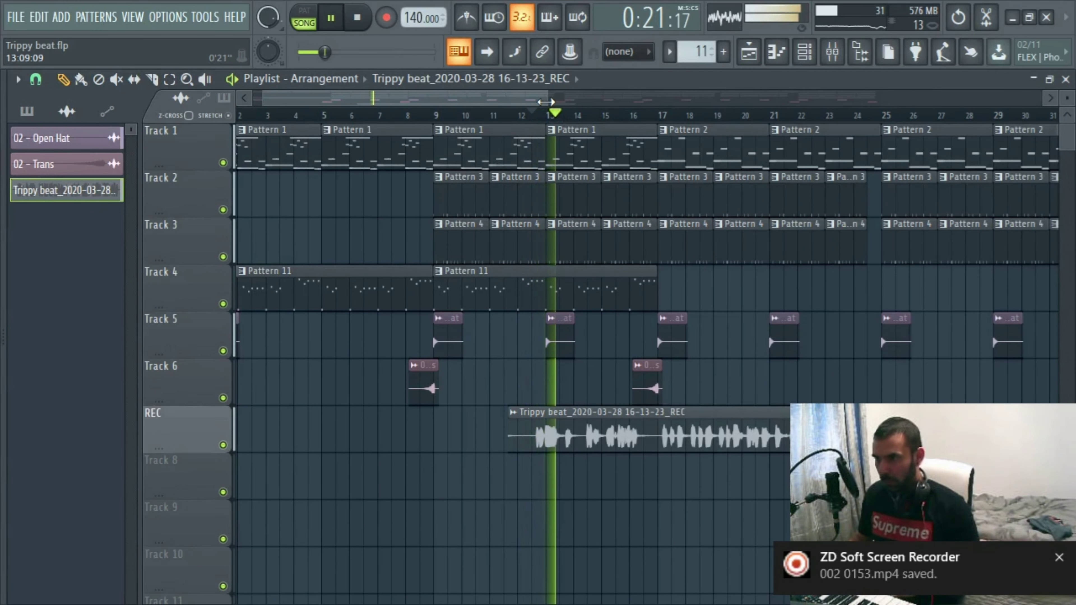
Step: Follow the arrangement playing with the recorded vocal and inspect the effects on Insert 21 and the REC mixer track
left_click_drag(546, 102, 607, 104)
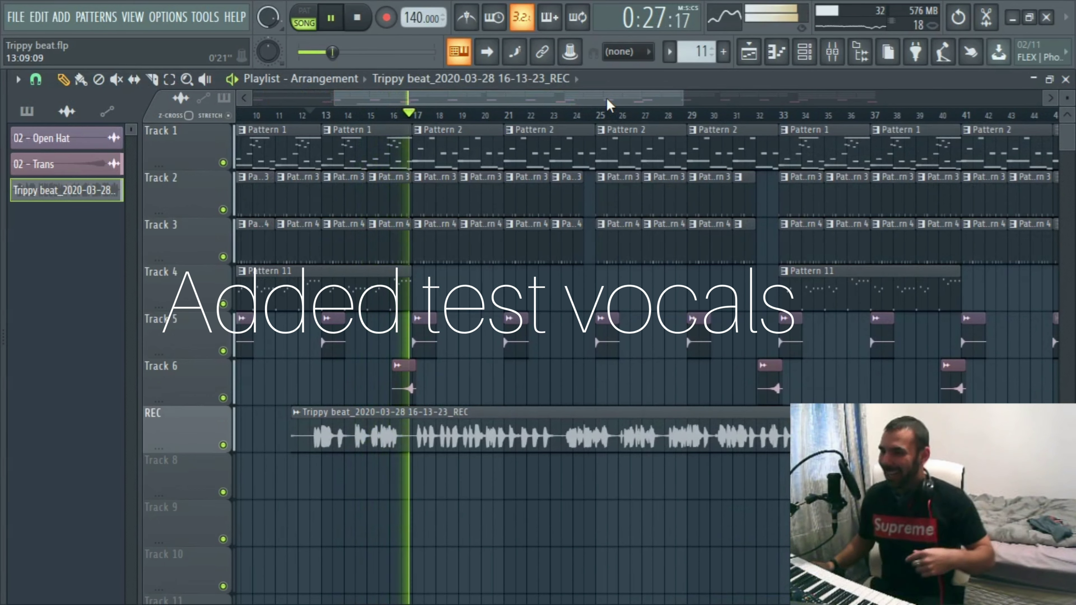
left_click_drag(530, 101, 548, 101)
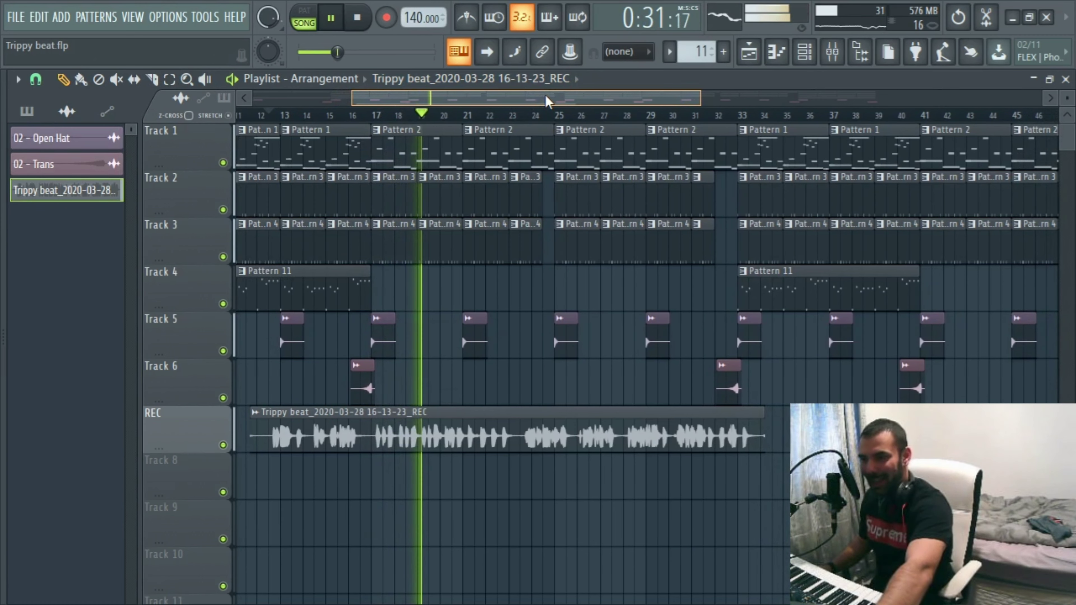
left_click(839, 55)
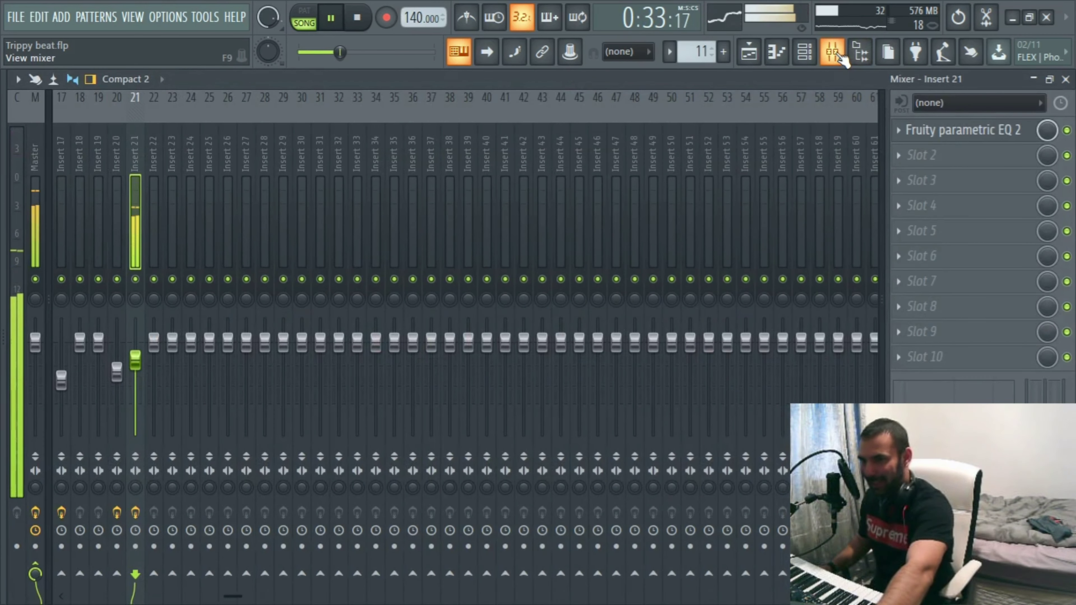
left_click_drag(137, 123, 229, 163)
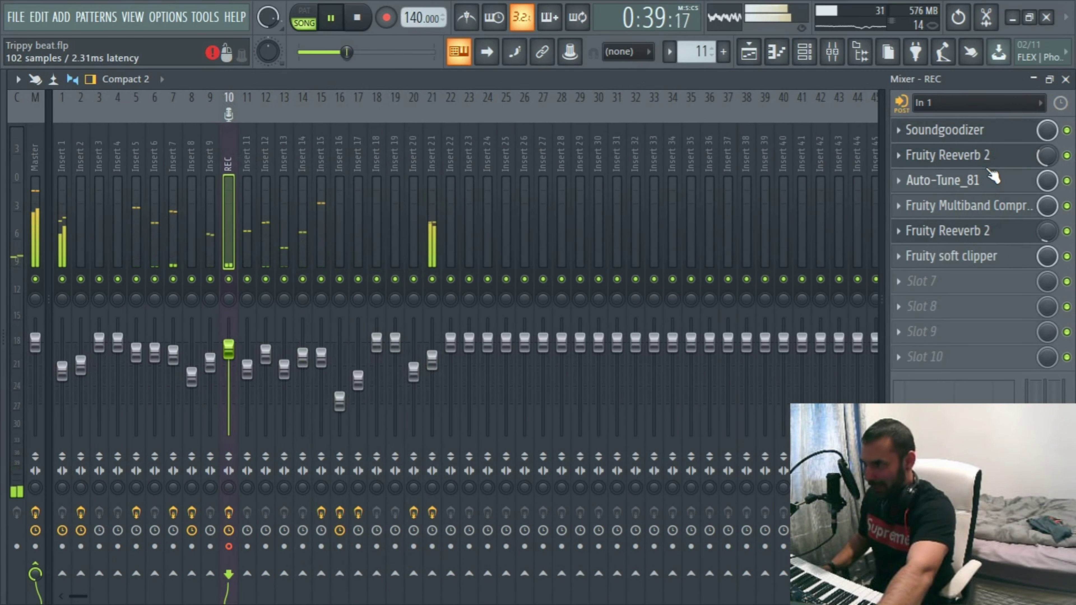
left_click(1066, 79)
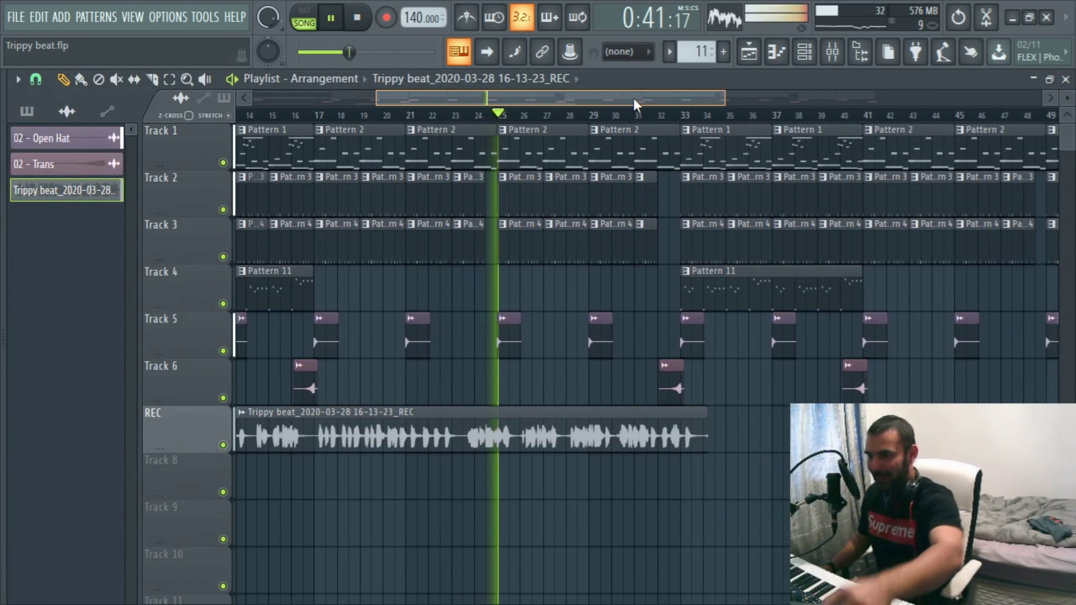
left_click_drag(634, 99, 666, 109)
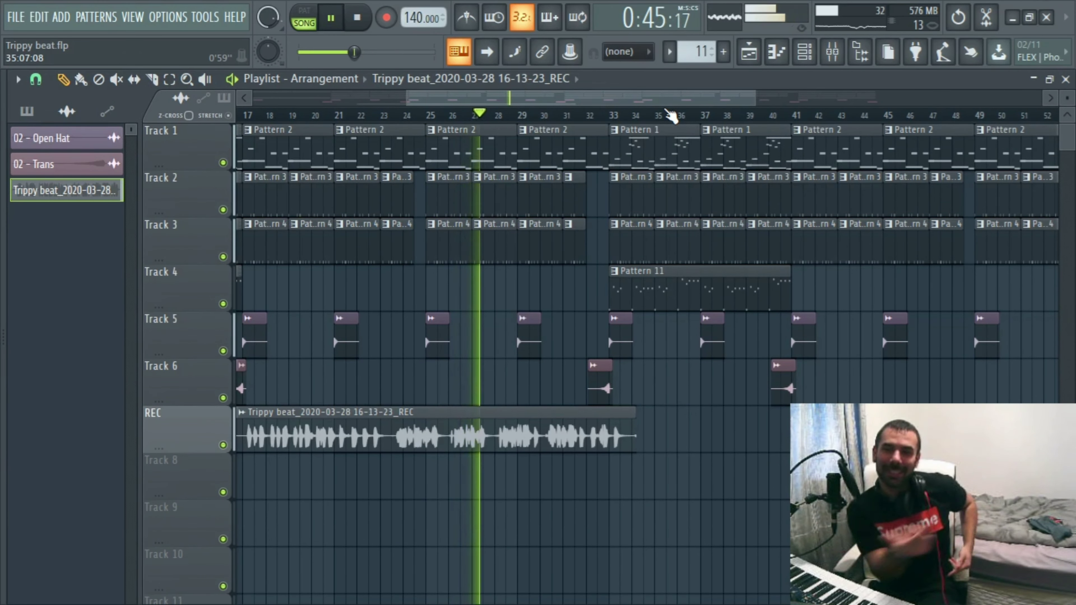